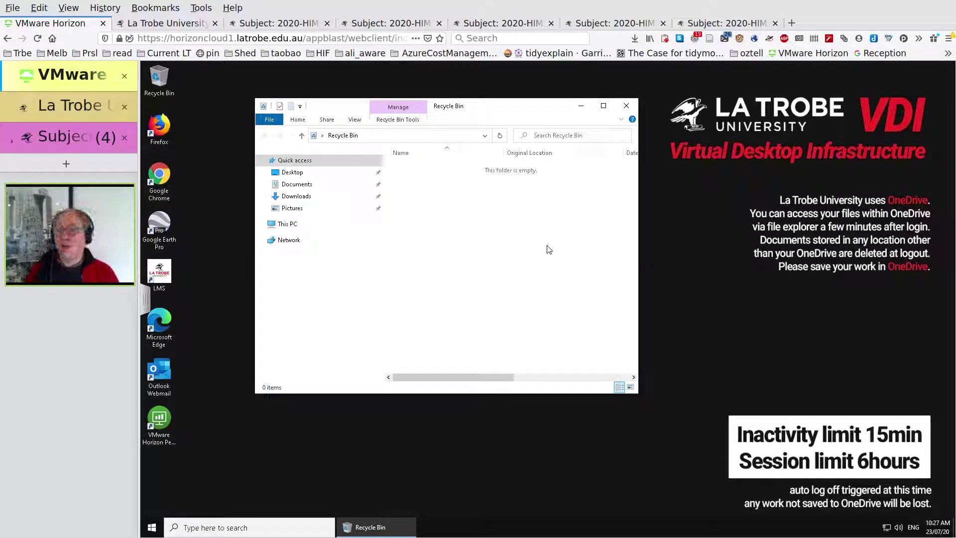
click(303, 225)
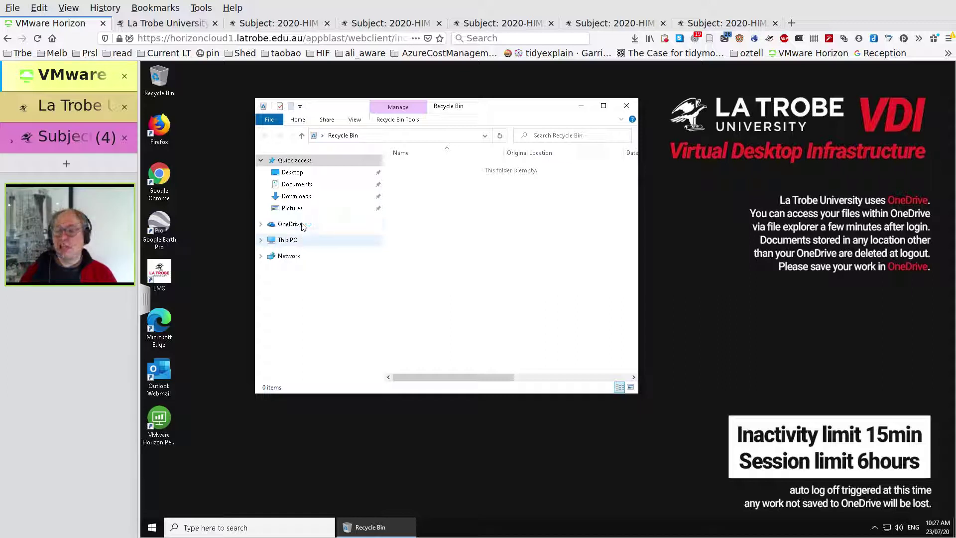
click(330, 226)
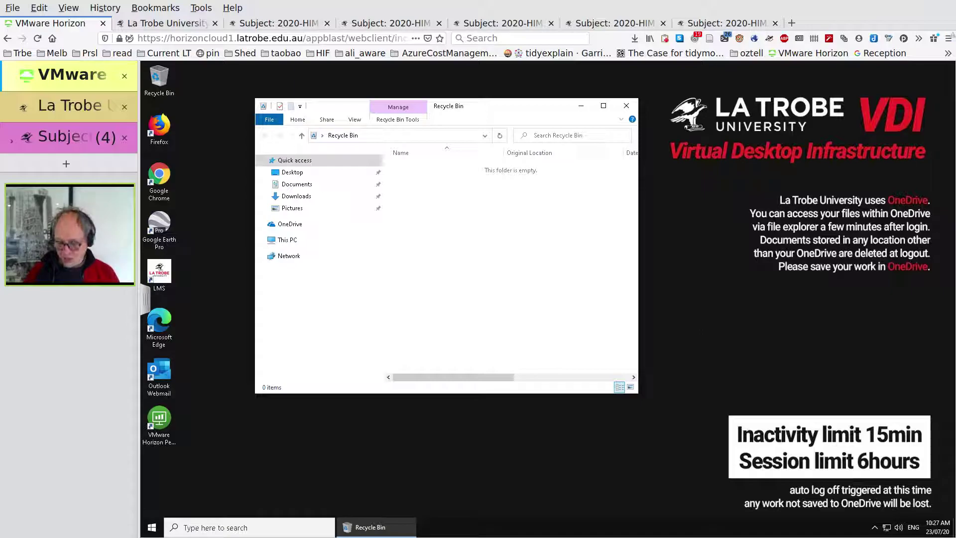
Step: Switch to the Database_Tutorial_2 Word document and read the workbook exercise tasks and Steps 1–4 for creating a new query
key(alt+Tab)
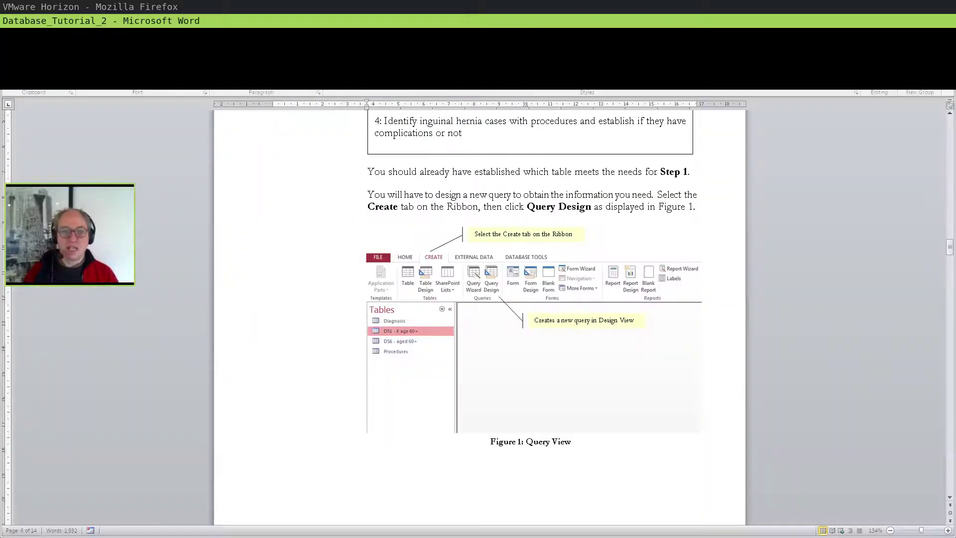
scroll(813, 402, down, 3)
scroll(813, 402, up, 8)
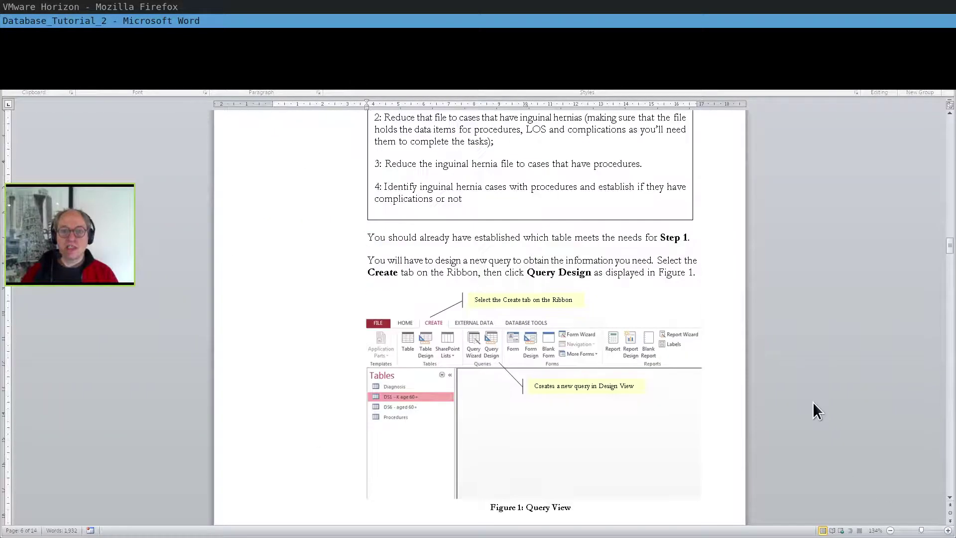
mouse_move(949, 241)
mouse_down()
mouse_move(950, 129)
mouse_move(947, 219)
mouse_up()
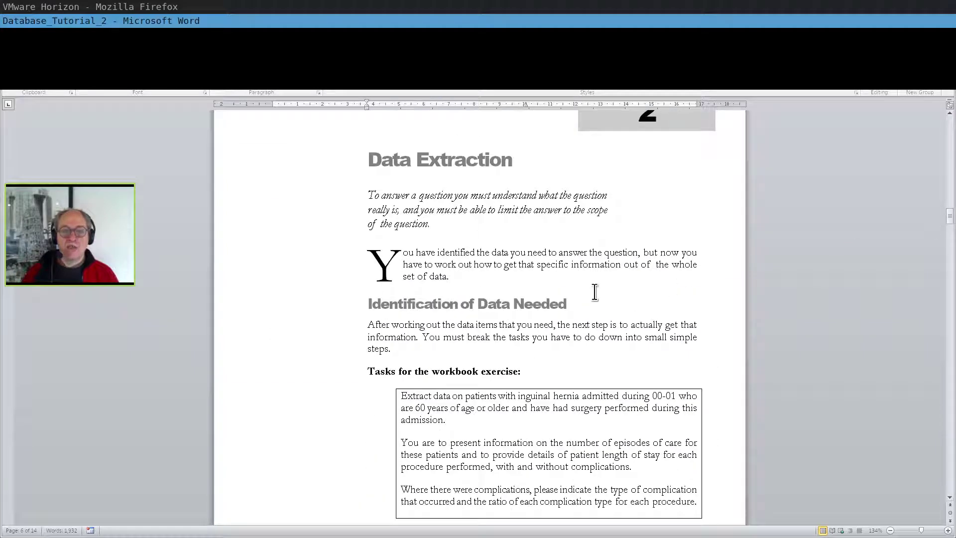
scroll(469, 321, down, 3)
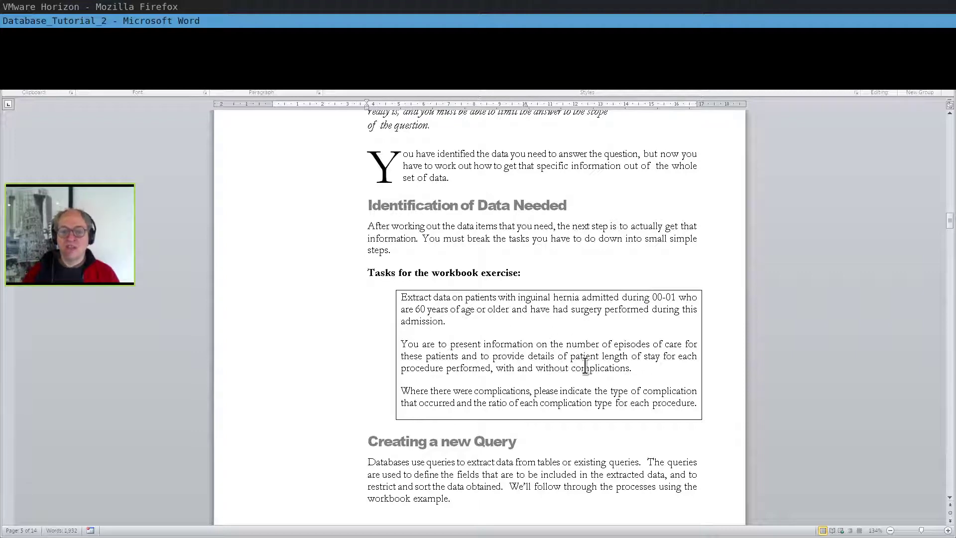
scroll(554, 402, down, 3)
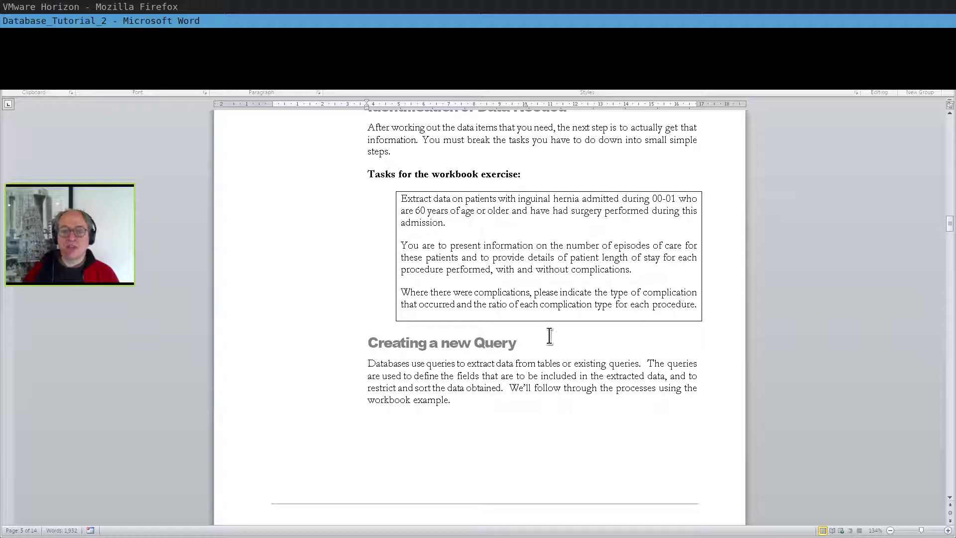
scroll(546, 350, down, 3)
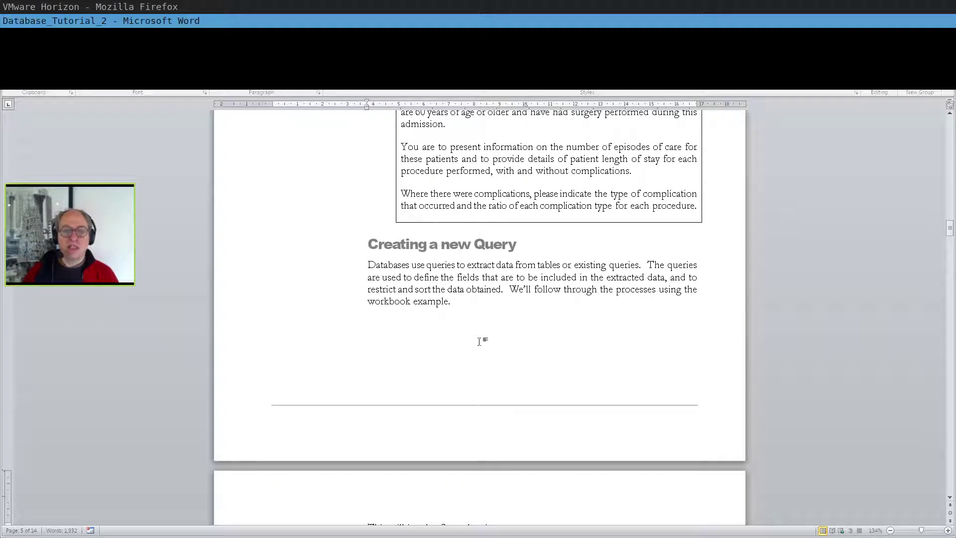
scroll(479, 342, down, 10)
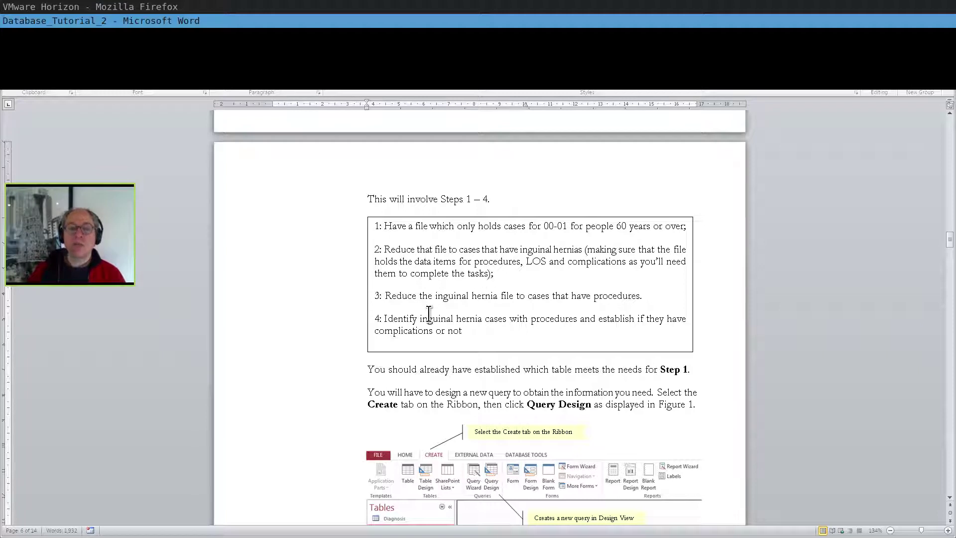
drag(648, 297, 450, 300)
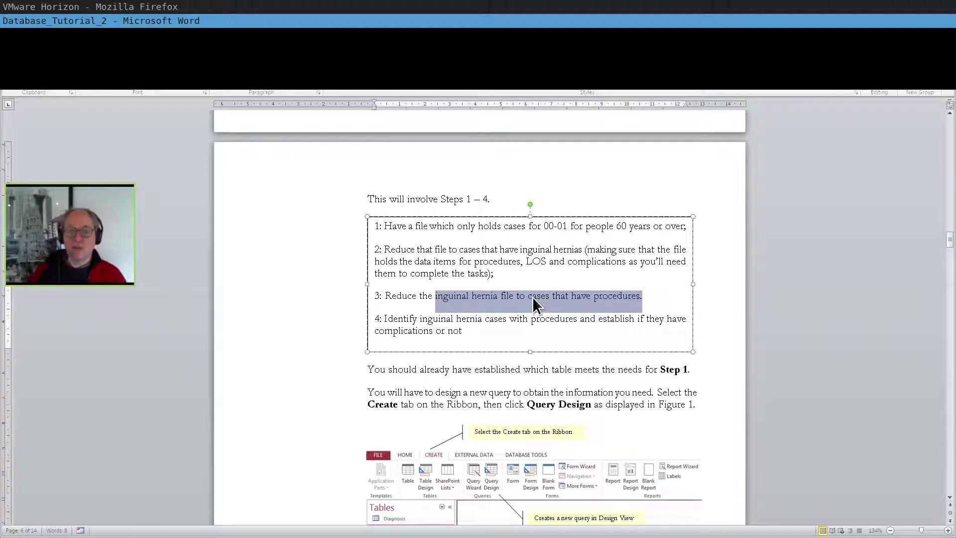
scroll(473, 323, down, 2)
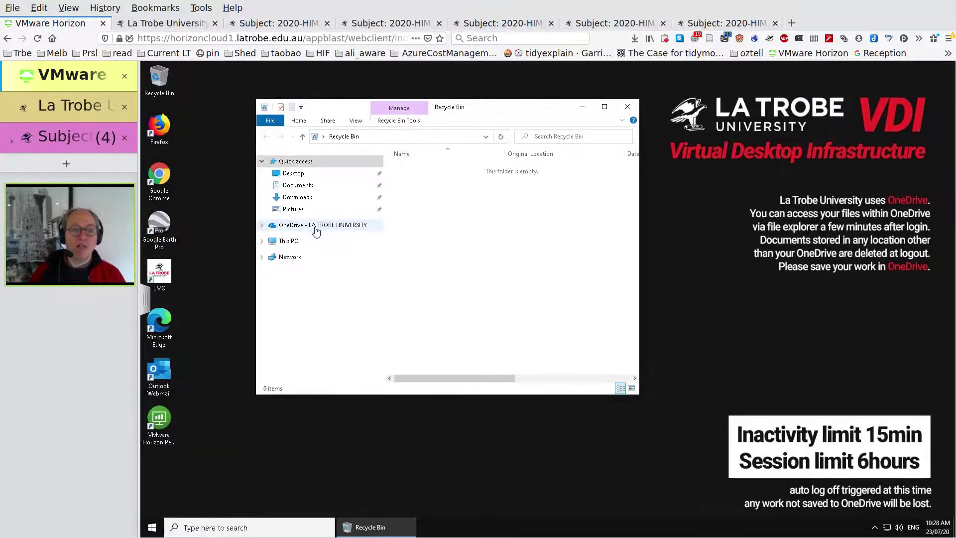
Step: Open the tutorial 1 folder in the virtual desktop's OneDrive and widen the Name column to show full file names
click(321, 225)
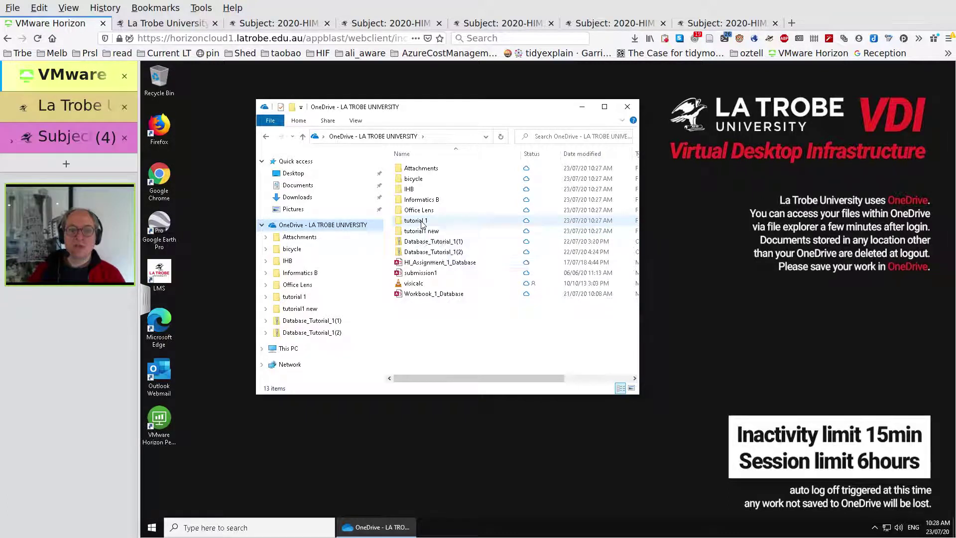
double_click(422, 222)
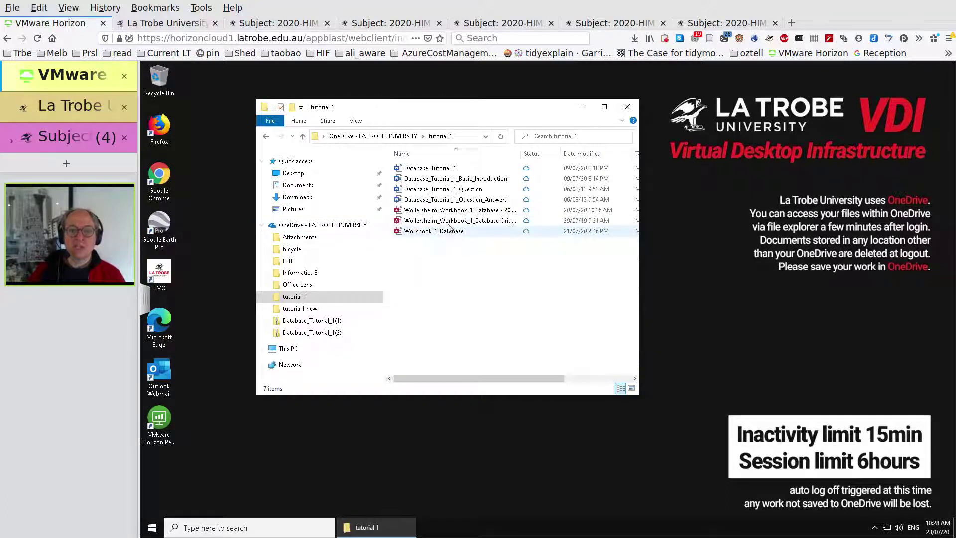
drag(521, 155, 552, 155)
Step: Duplicate the 20 July workbook database in the tutorial 1 folder and check the current date in a terminal
click(491, 212)
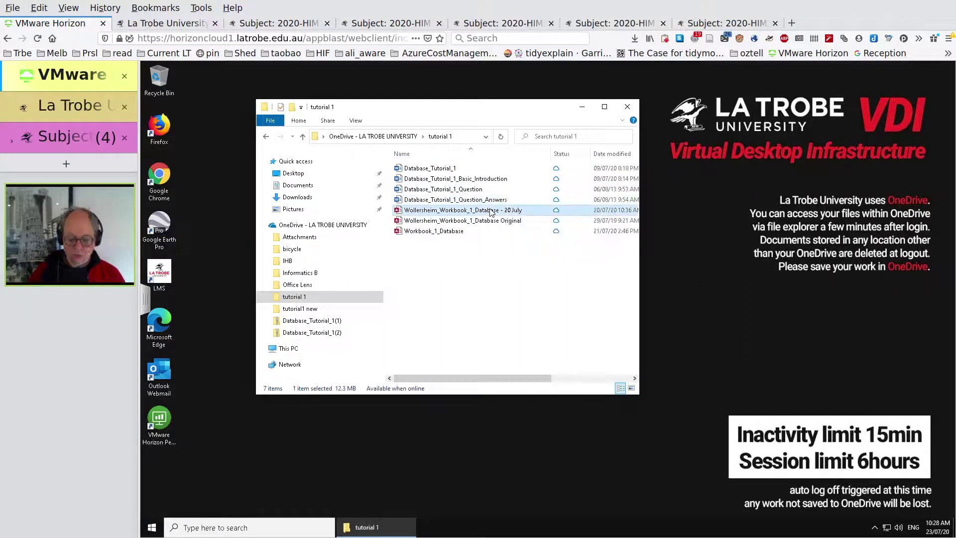
double_click(480, 211)
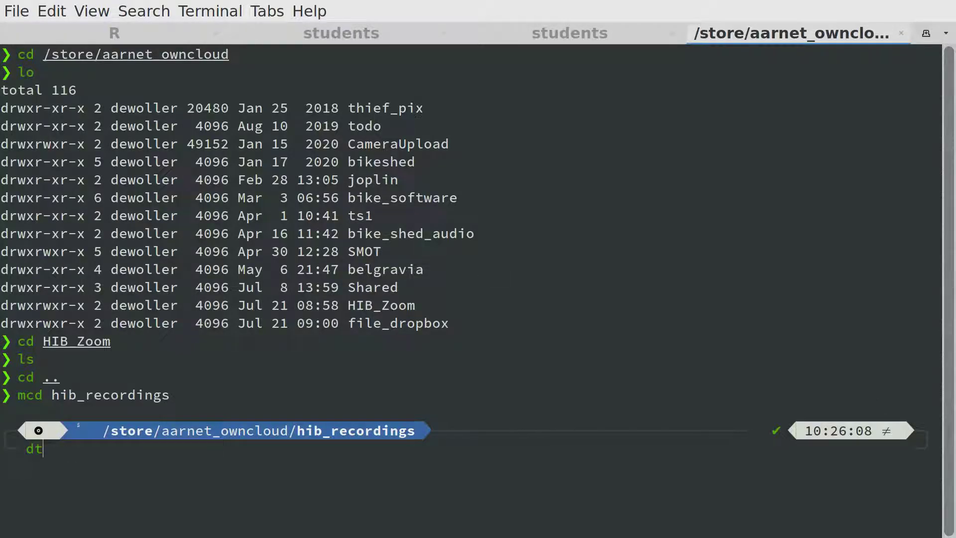
text(ate)
key(Return)
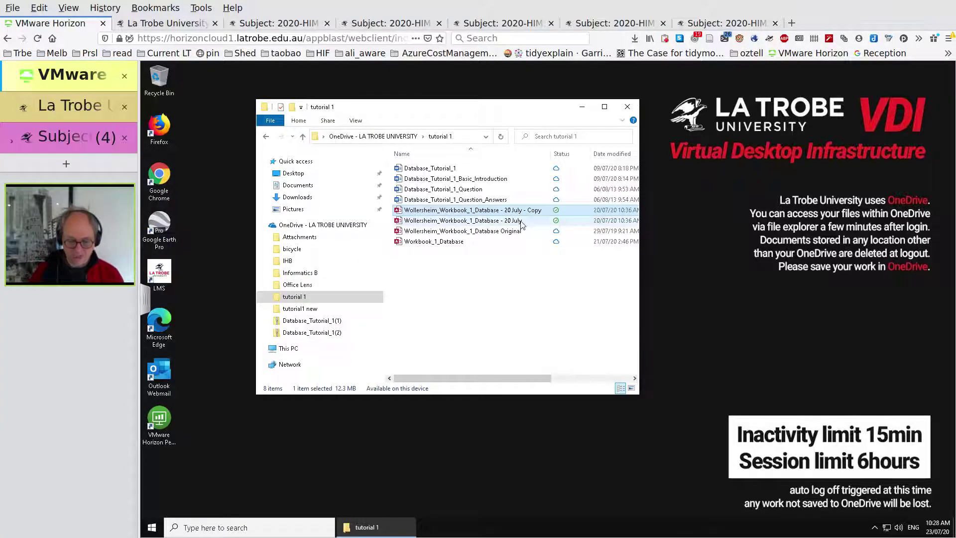
Step: Rename the copied workbook database so its name ends in "23 July", and open it in Access
key(F2)
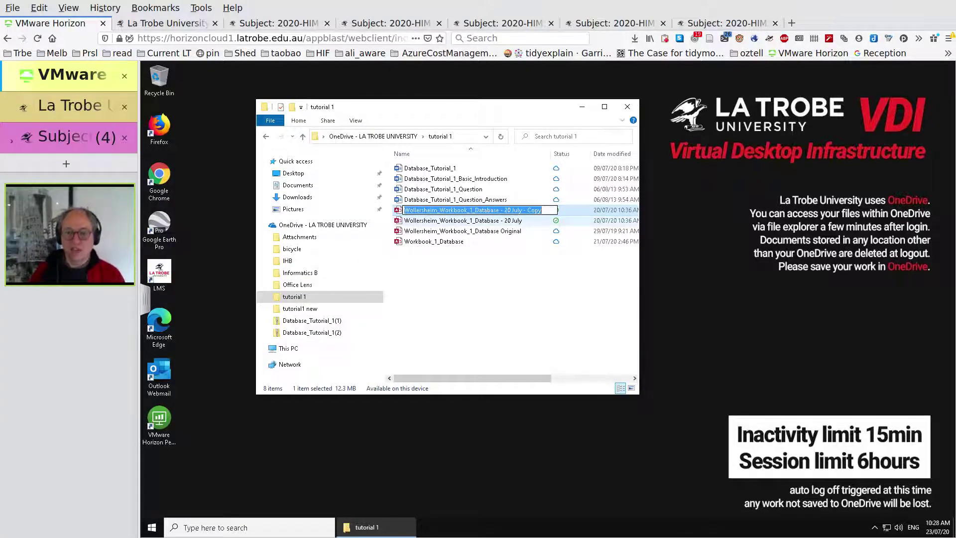
key(Home)
key(End)
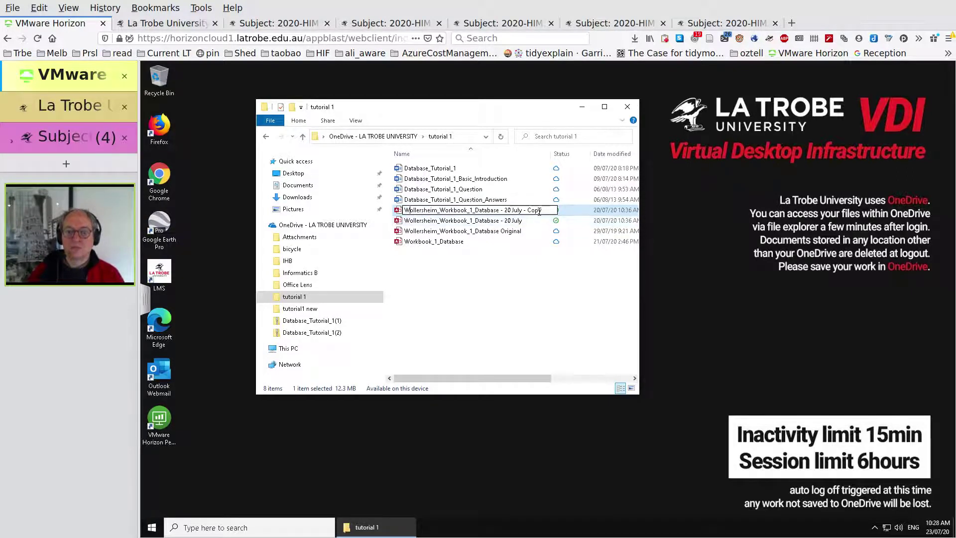
key(BackSpace)
key(BackSpace)
key(BackSpace)
key(BackSpace)
key(BackSpace)
key(BackSpace)
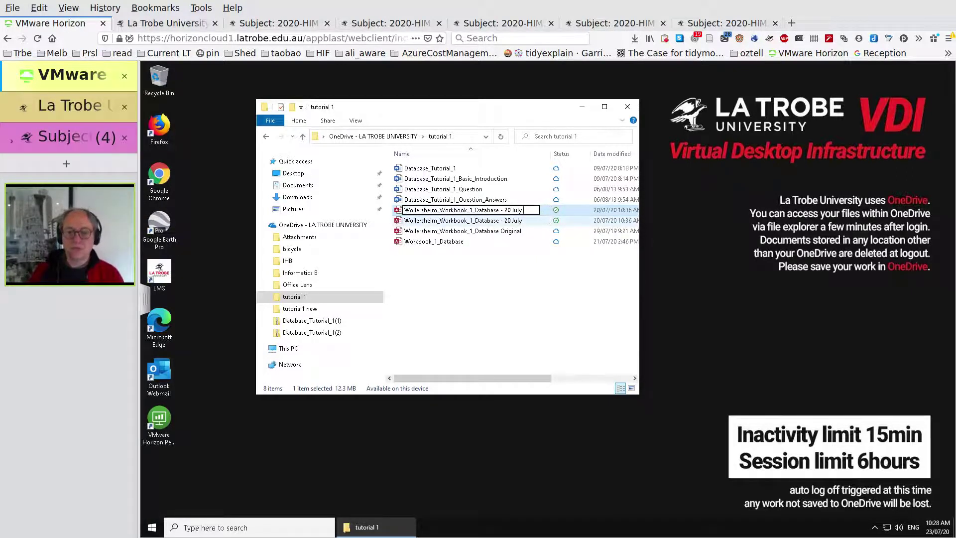
key(BackSpace)
text(3)
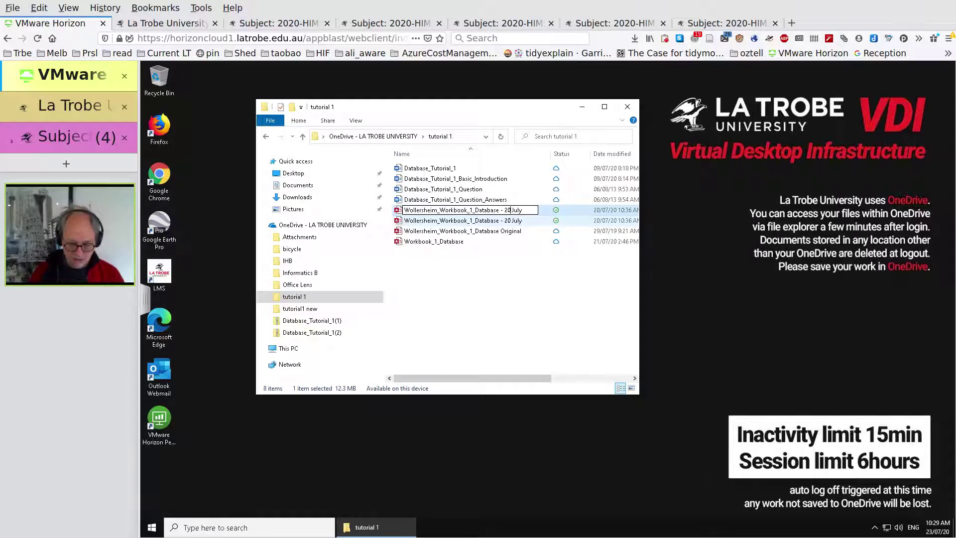
key(Return)
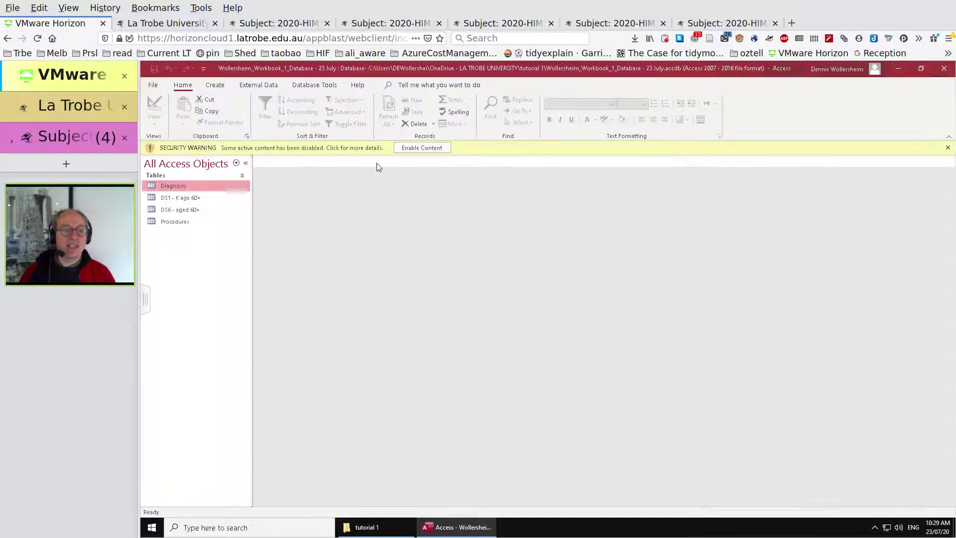
Step: Enable the database's disabled content and open the DS6 - aged 60+ table
click(423, 148)
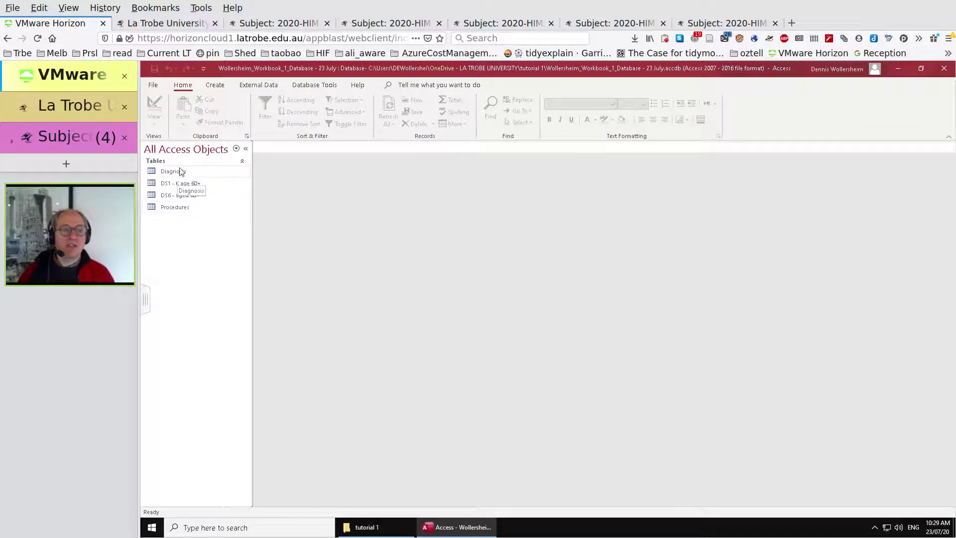
double_click(187, 198)
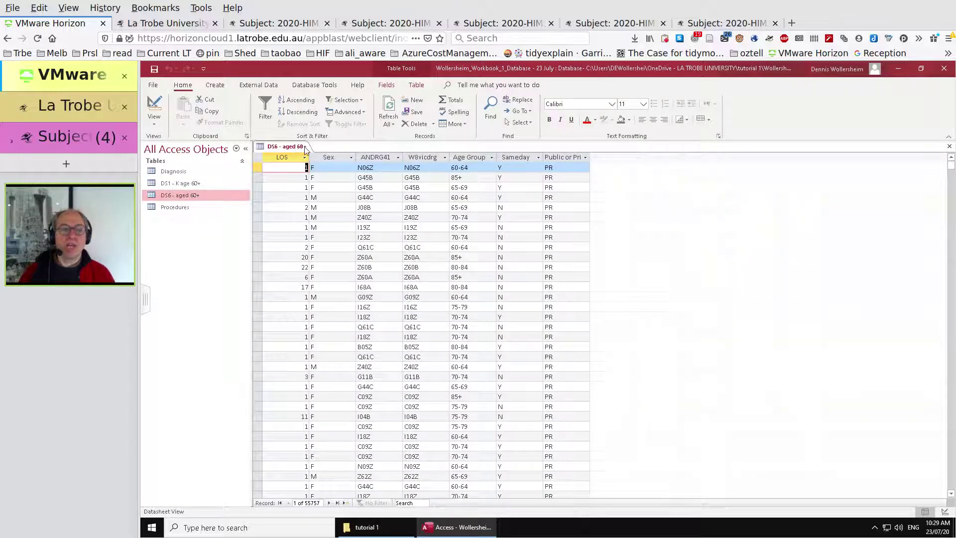
click(281, 148)
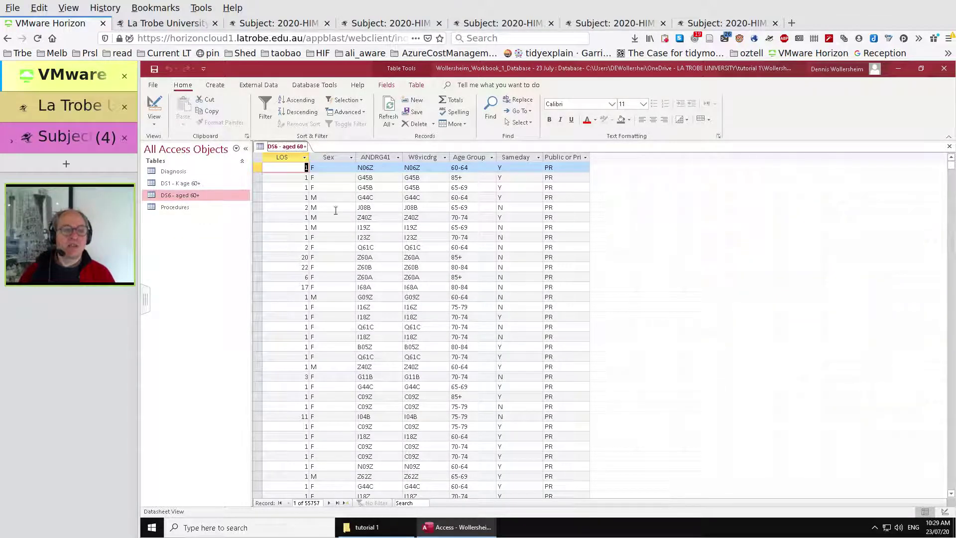
Step: Close the virtual desktop's browser tab, relaunch Student-vDesktop from the browser and return to its session
key(ctrl+w)
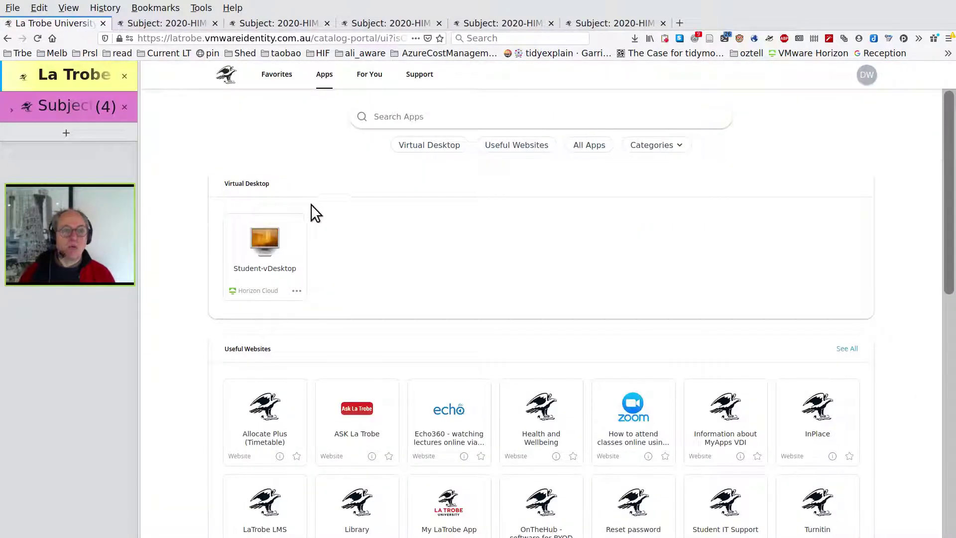
click(297, 291)
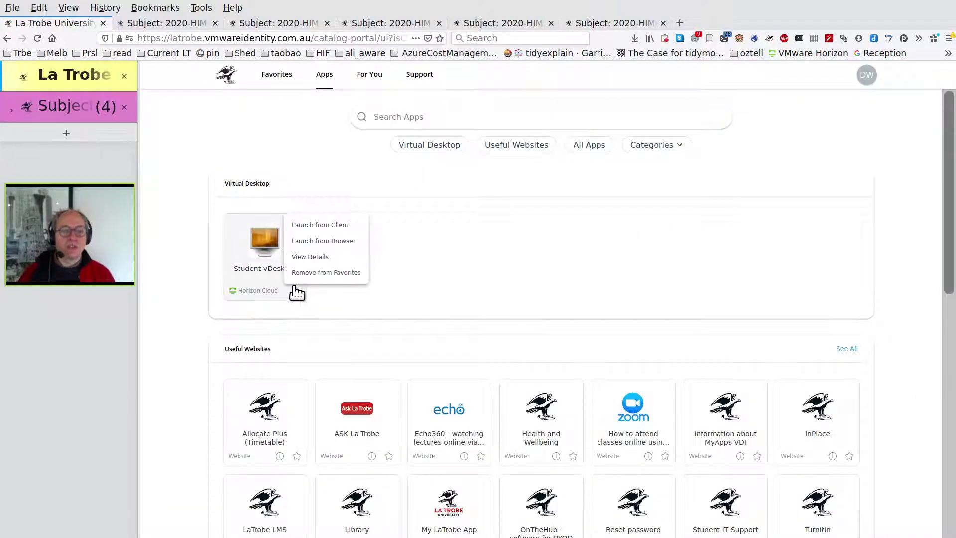
click(329, 240)
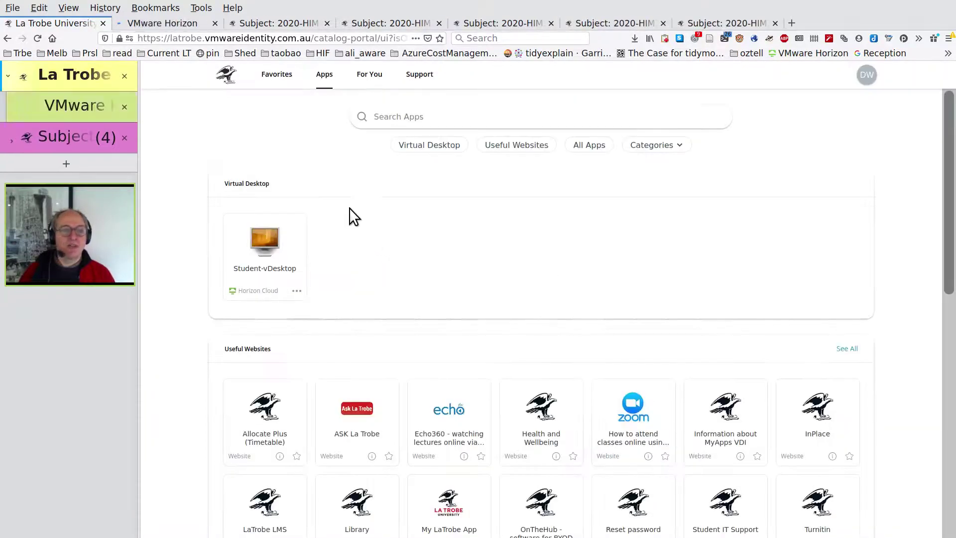
click(89, 106)
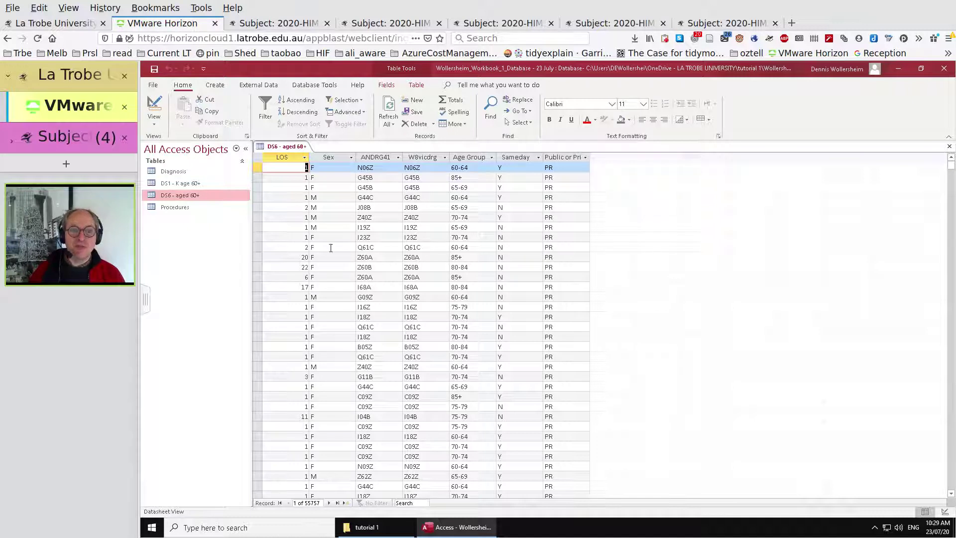
Step: Close the DS6 - aged 60+ table and open the DS1 - K age 60+ table
right_click(284, 151)
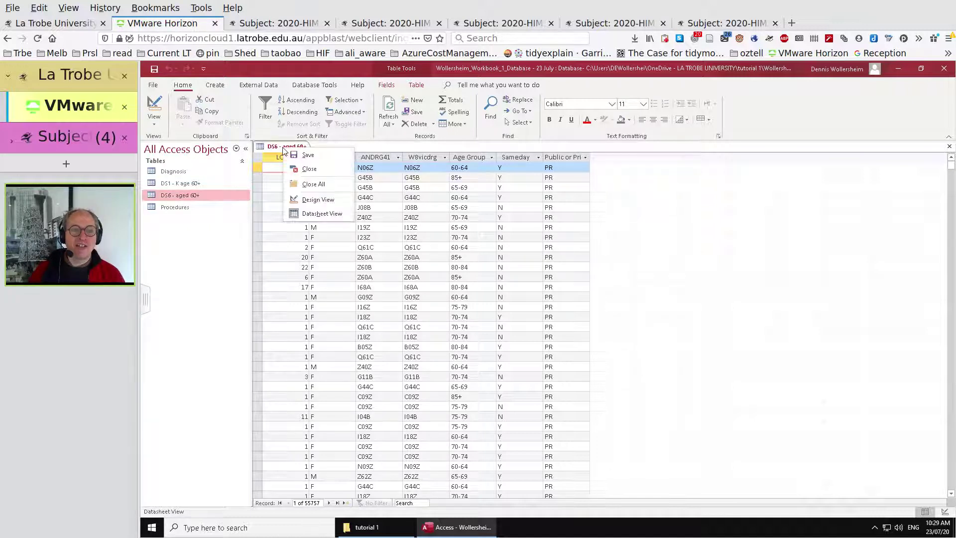
click(304, 172)
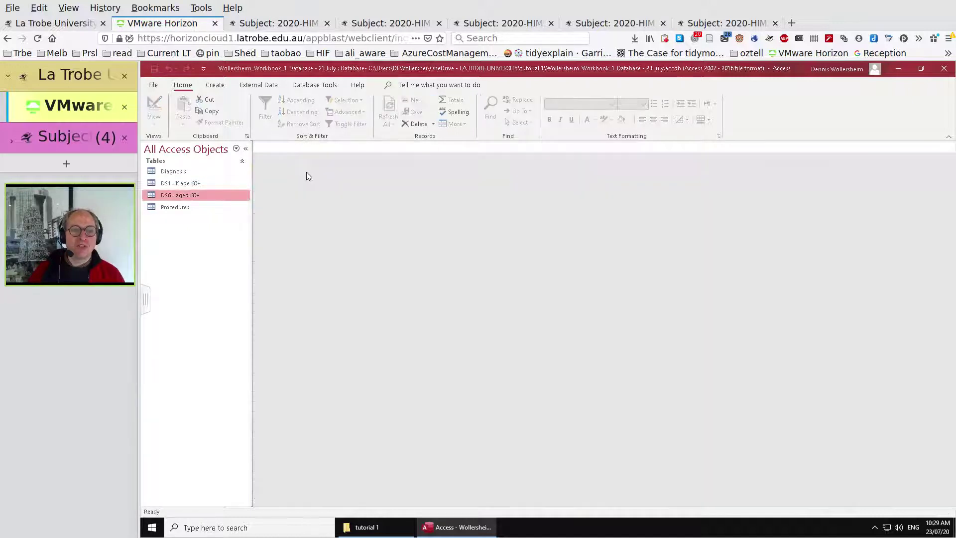
double_click(164, 184)
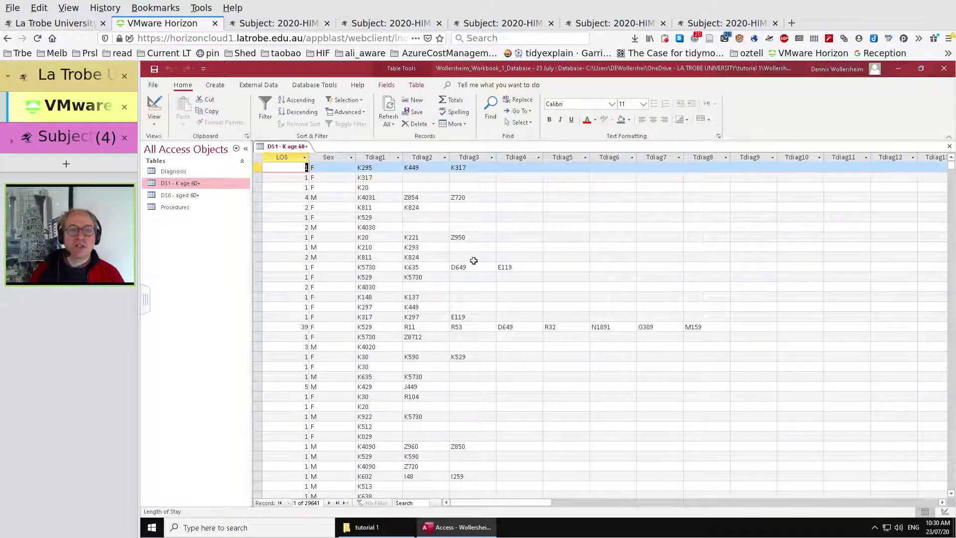
Step: Create a new query in Design View, bringing up the list of tables to add
click(215, 85)
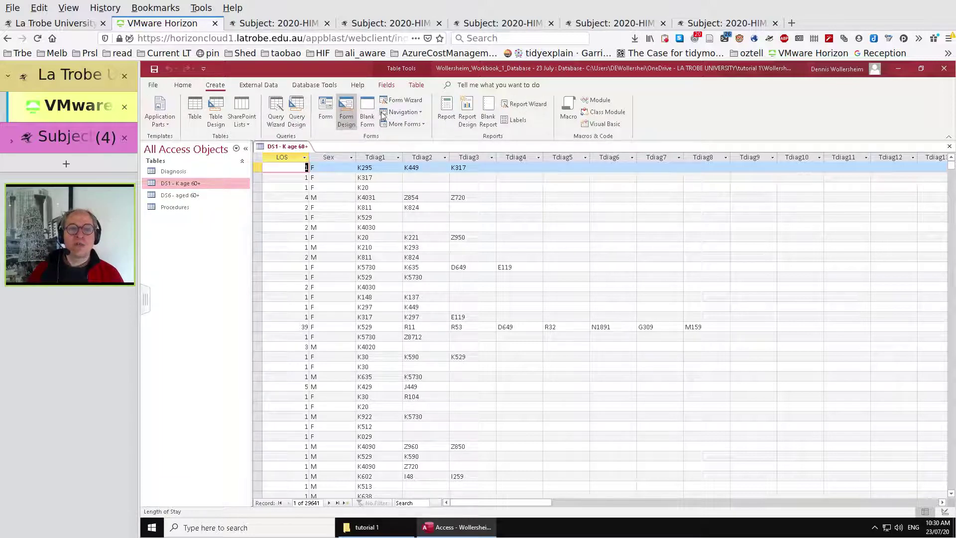
click(298, 113)
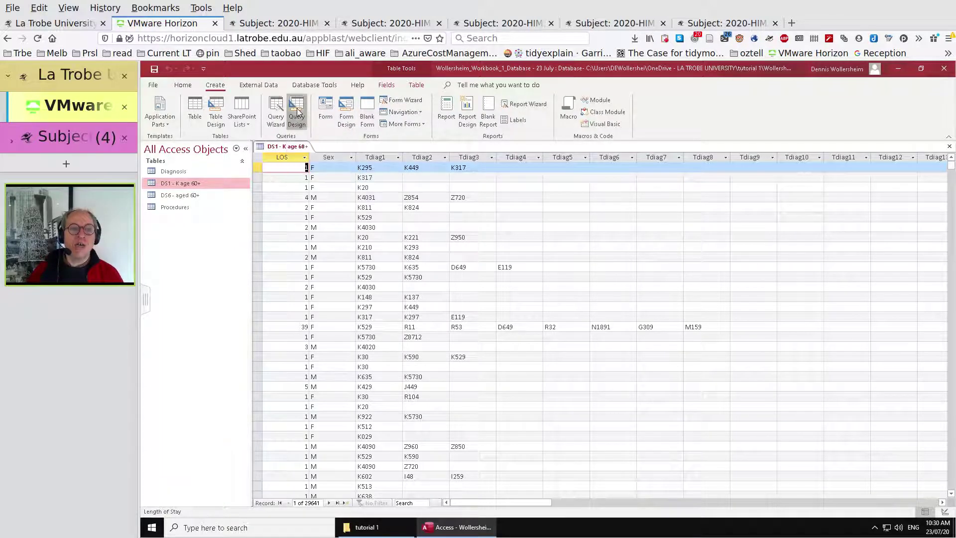
key(ctrl+alt+Delete)
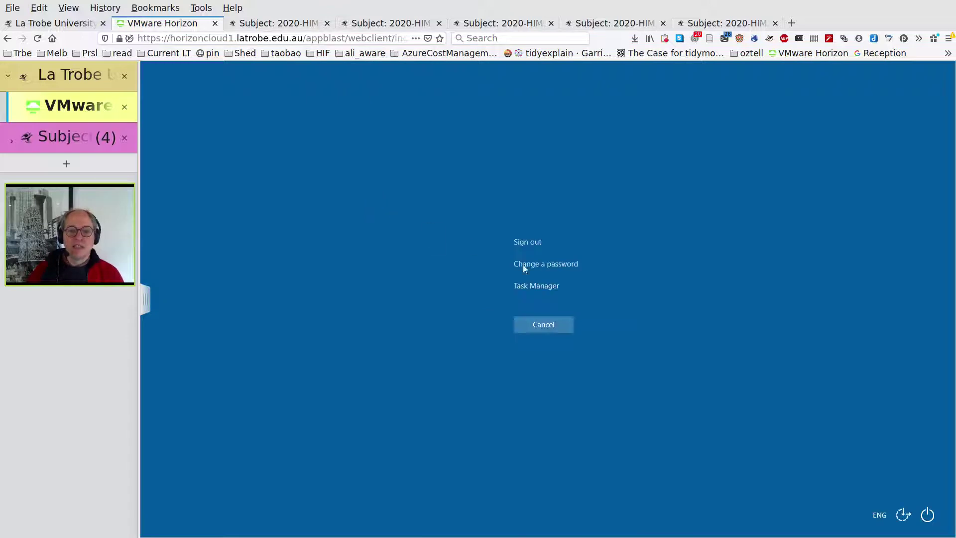
click(539, 325)
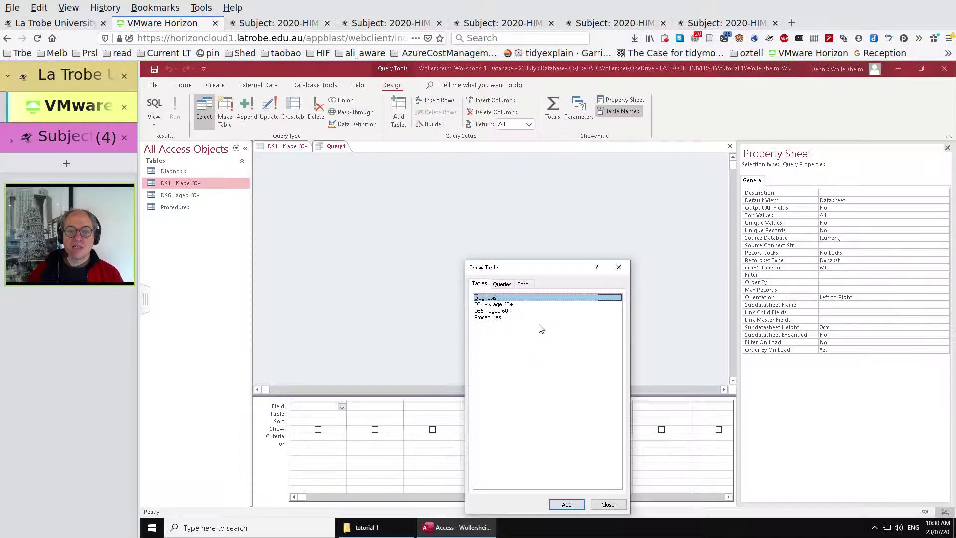
Step: Add the DS1 - K age 60+ table to the query design and try running the query without any fields
drag(543, 272, 550, 163)
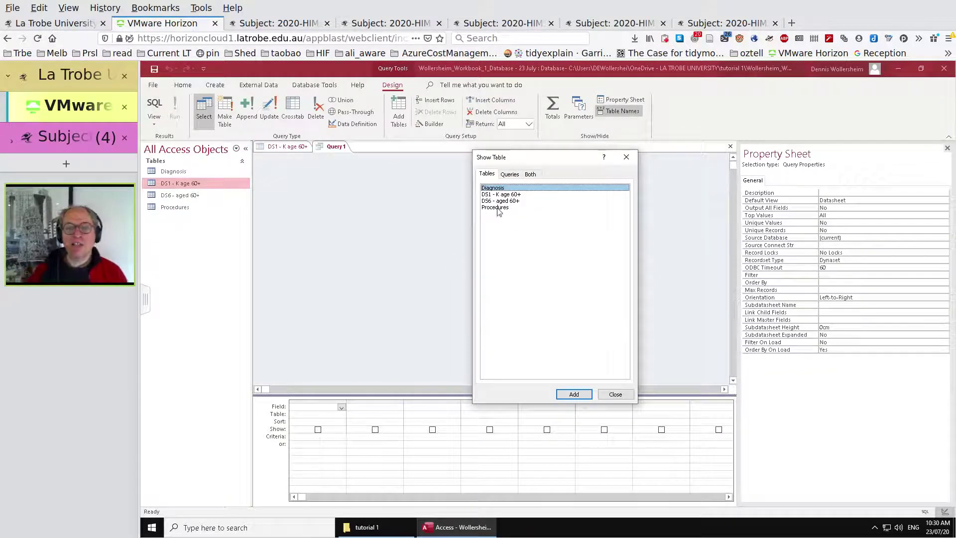
click(627, 159)
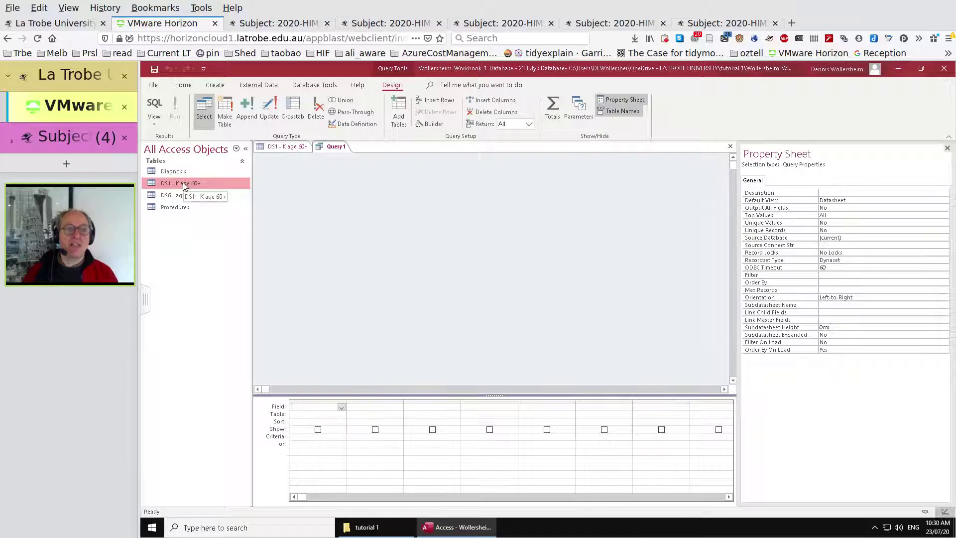
drag(184, 187, 319, 195)
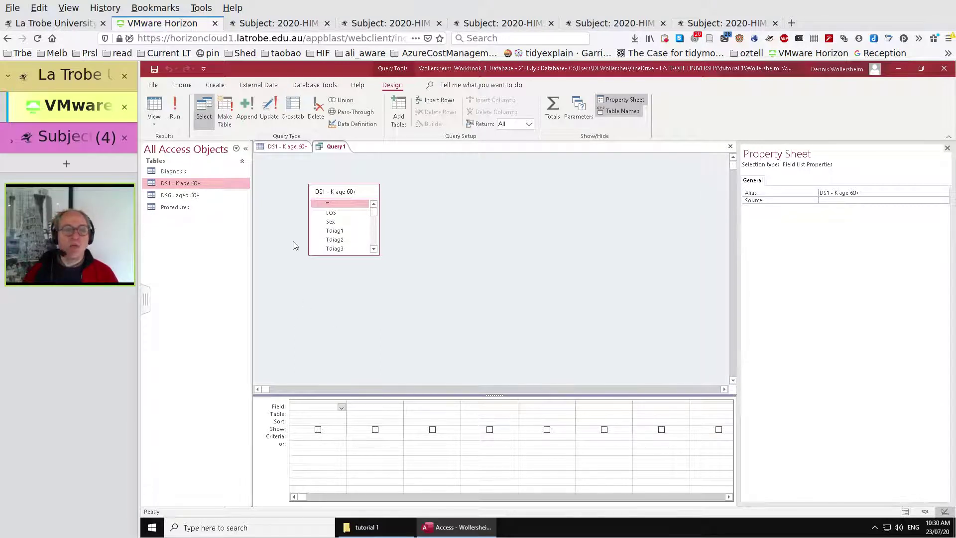
click(176, 110)
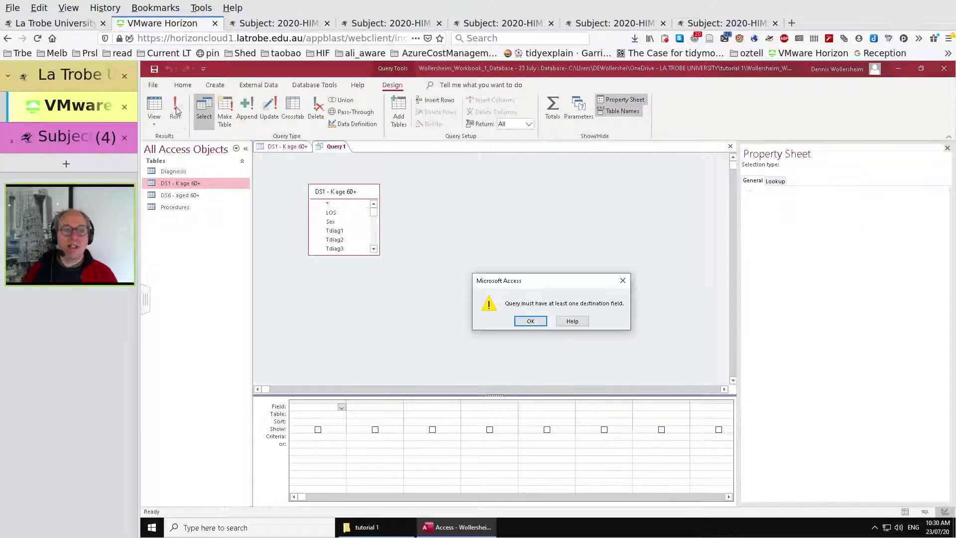
click(531, 321)
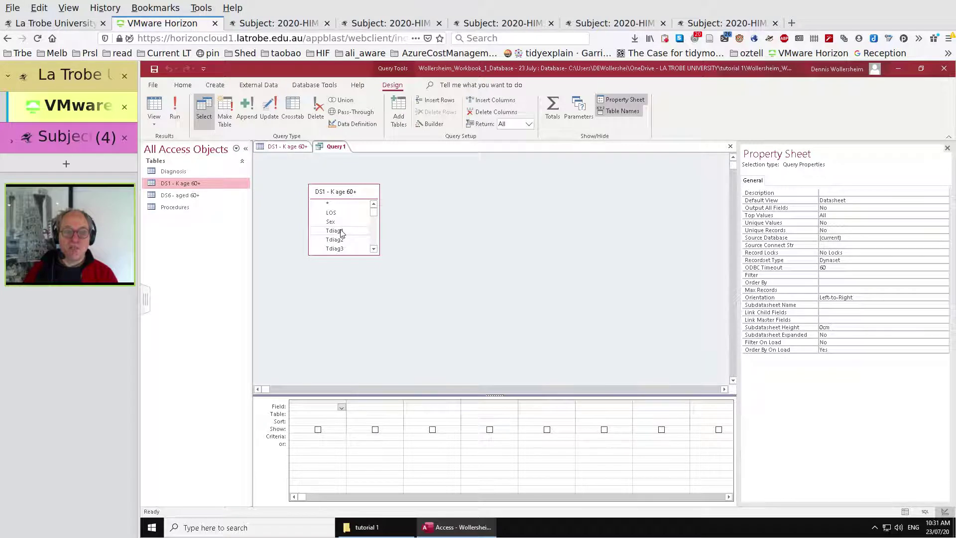
Step: Add the Tdiag1, LOS, Sex and Toper1 fields, in that order, to the query design grid
drag(341, 233, 315, 411)
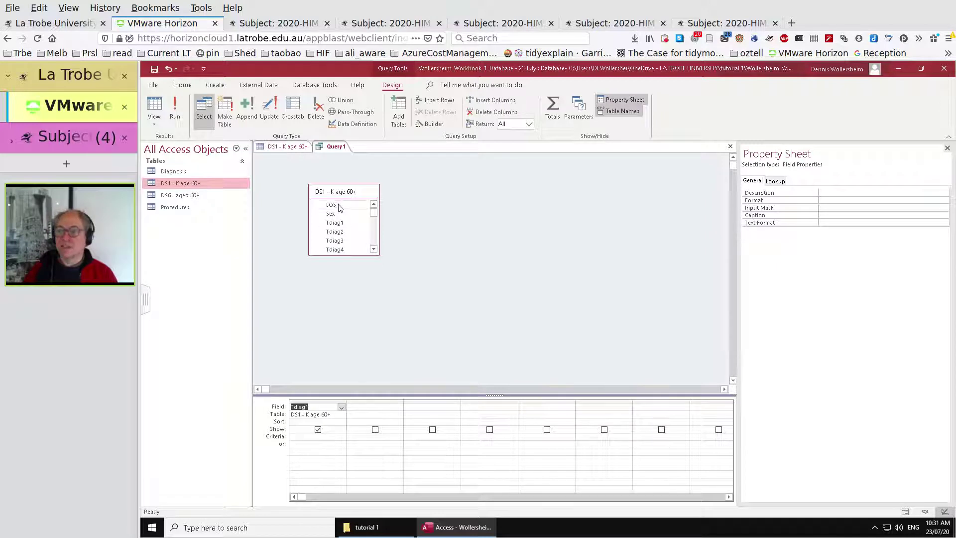
drag(339, 207, 369, 410)
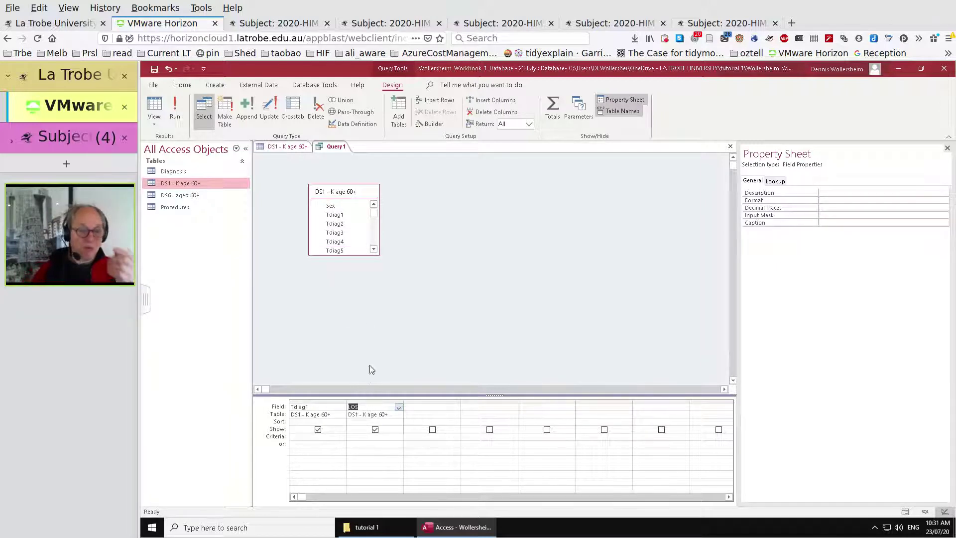
drag(342, 205, 430, 412)
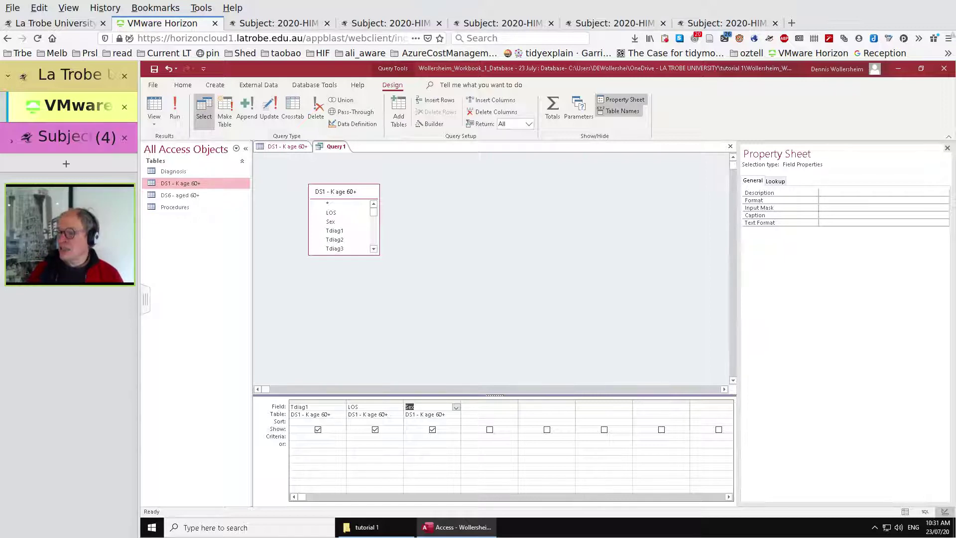
drag(374, 213, 375, 230)
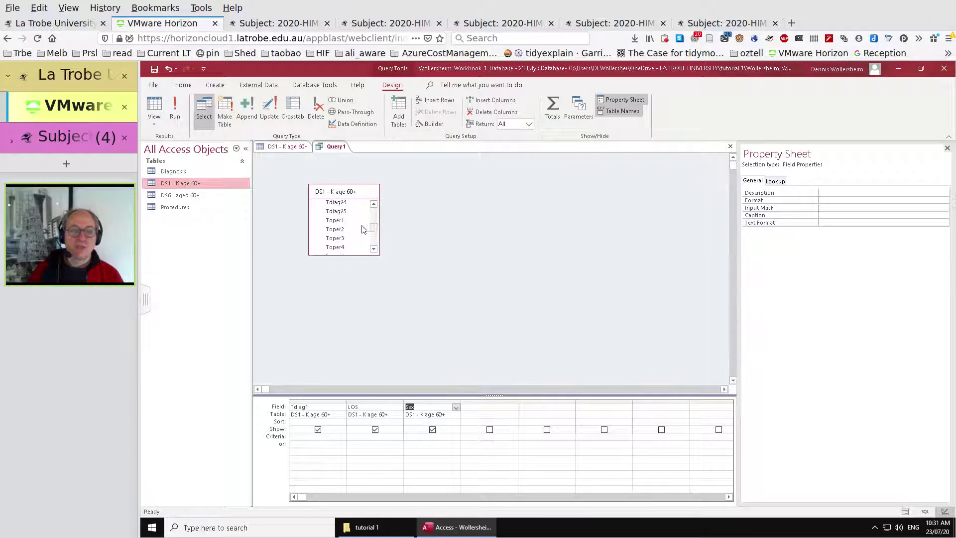
double_click(343, 221)
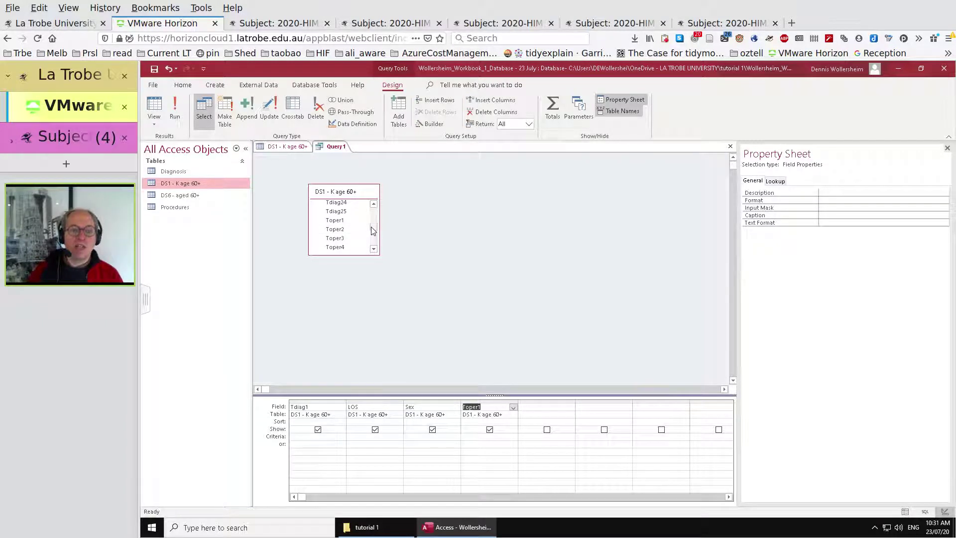
Step: Add the fields Tdiag2 through Tdiag25 to the query after Toper1, run it and return to Design View
drag(372, 230, 371, 208)
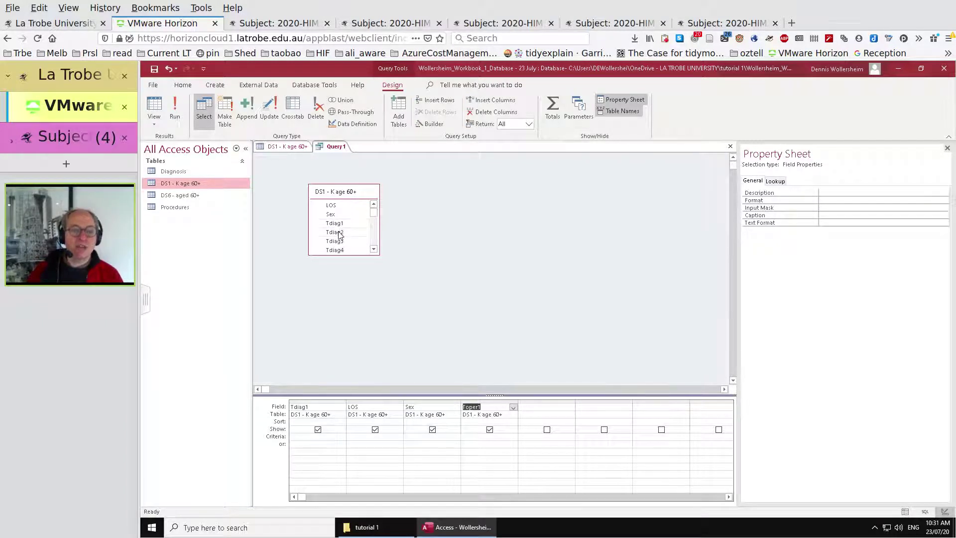
click(339, 232)
drag(375, 255, 373, 356)
drag(372, 254, 375, 294)
shift+click(345, 285)
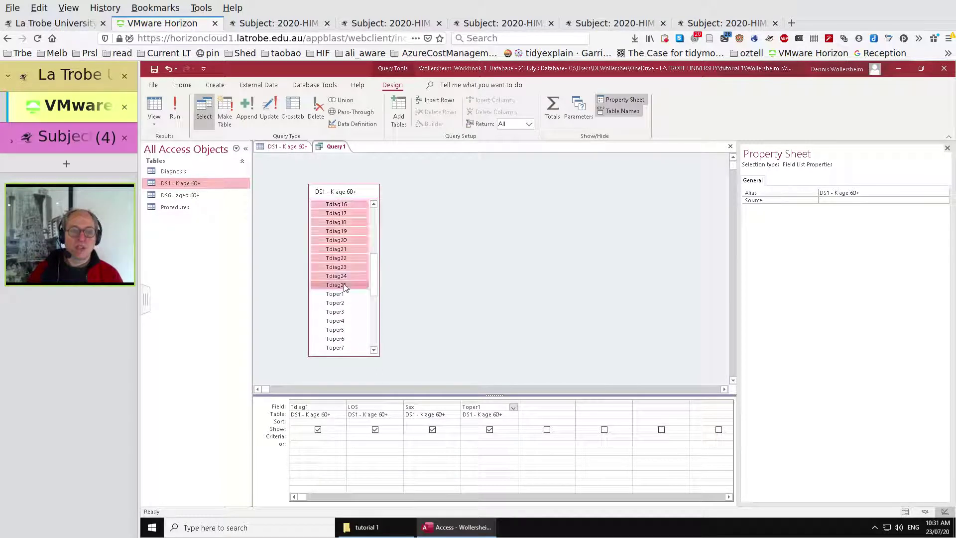
drag(375, 285, 543, 413)
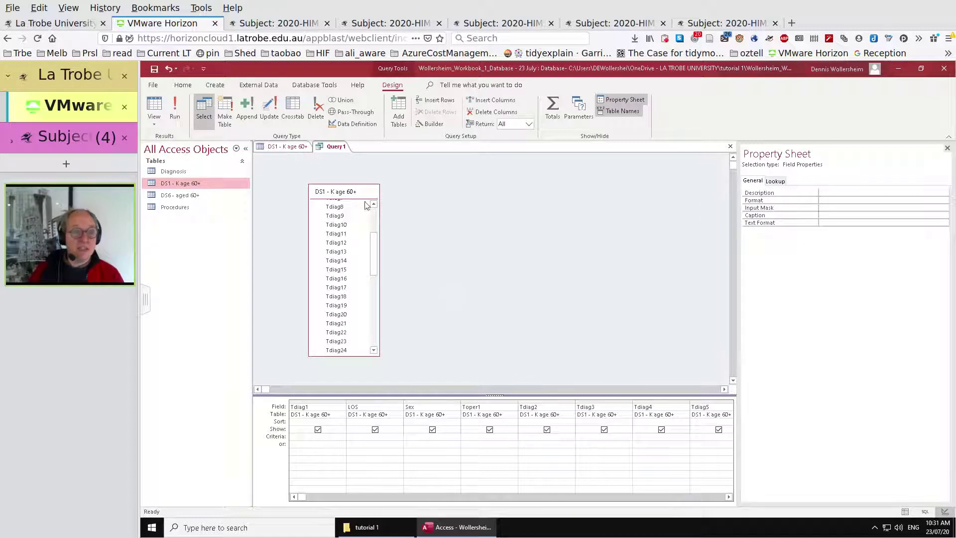
click(175, 106)
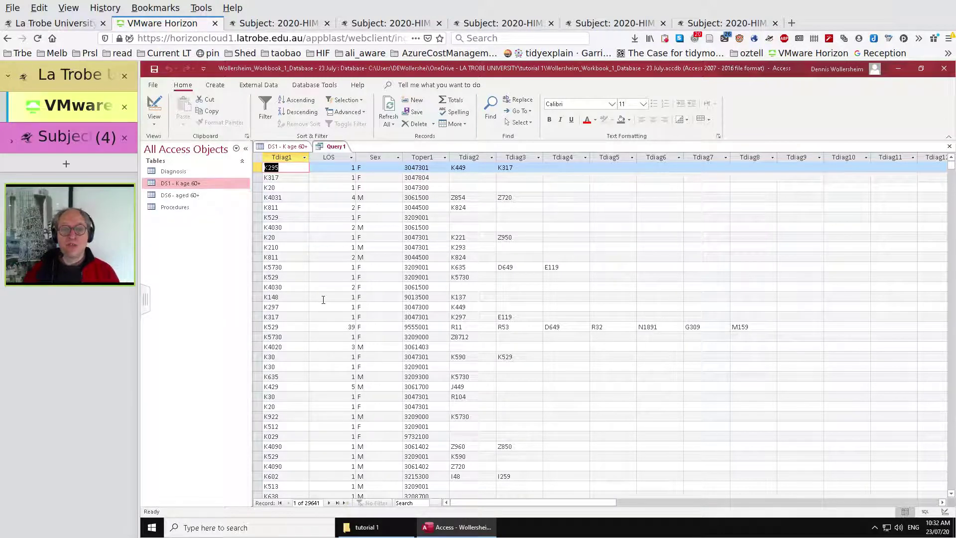
click(156, 106)
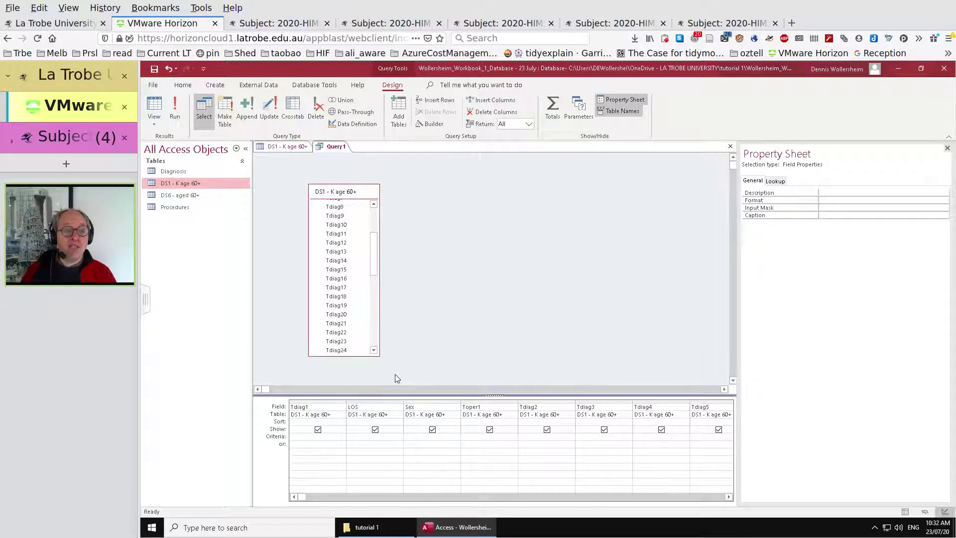
Step: Enter K40* as the criterion for the Tdiag1 field
click(314, 437)
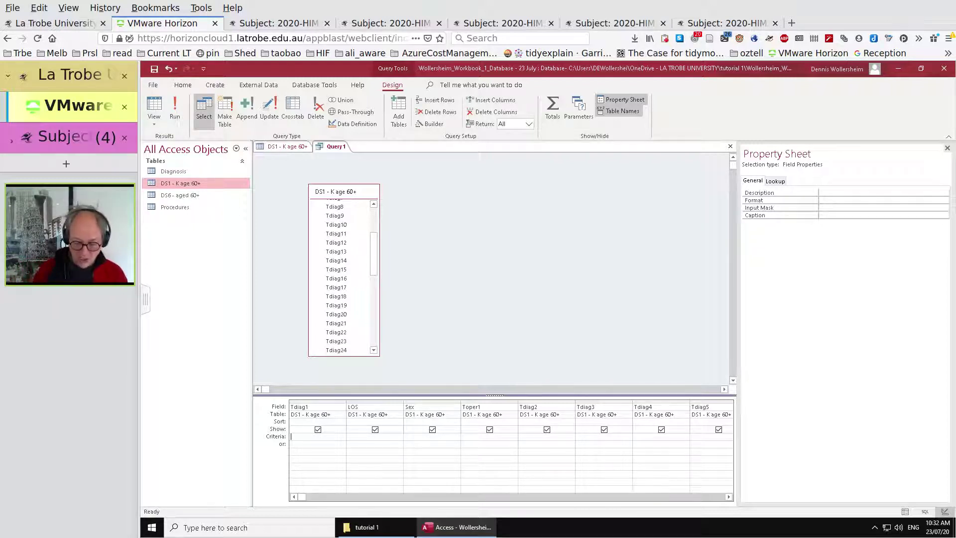
text(K40)
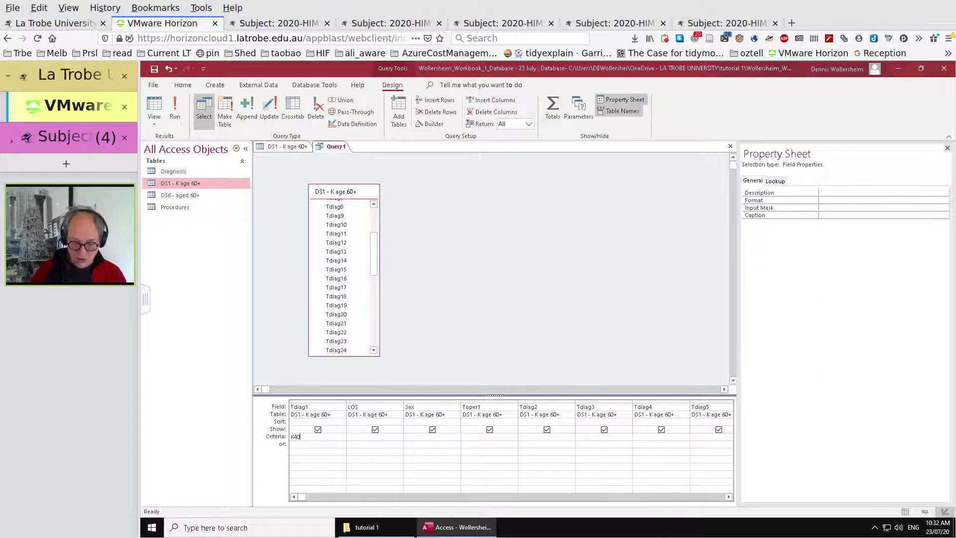
text(*)
key(Tab)
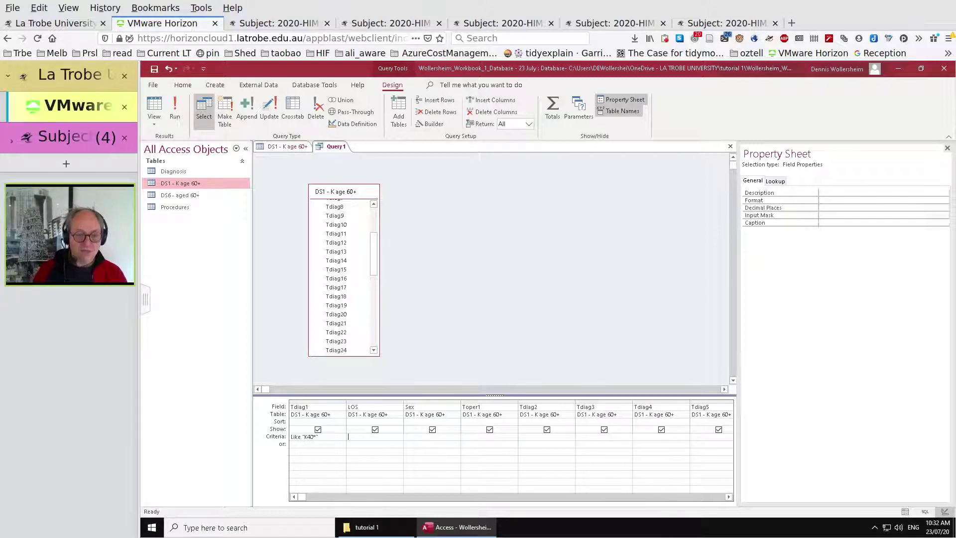
Step: Replace the Tdiag1 criterion with K40 without a wildcard, run the query and return to Design View
click(328, 437)
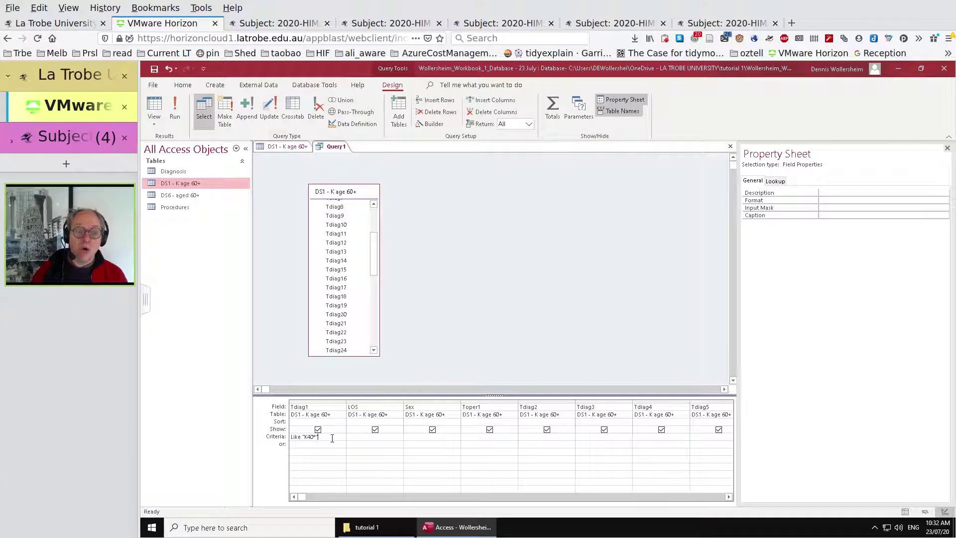
drag(335, 436, 267, 425)
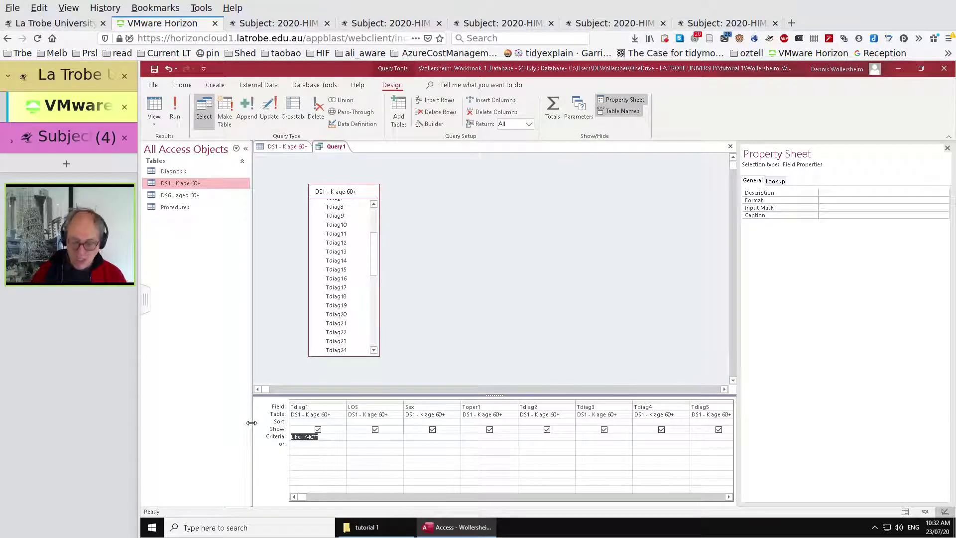
text(K40)
key(Tab)
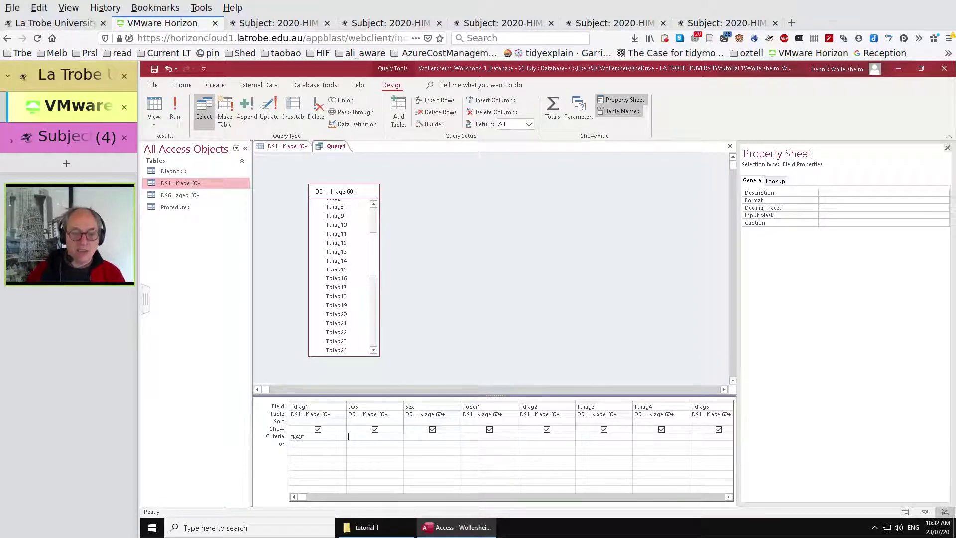
click(175, 110)
click(164, 114)
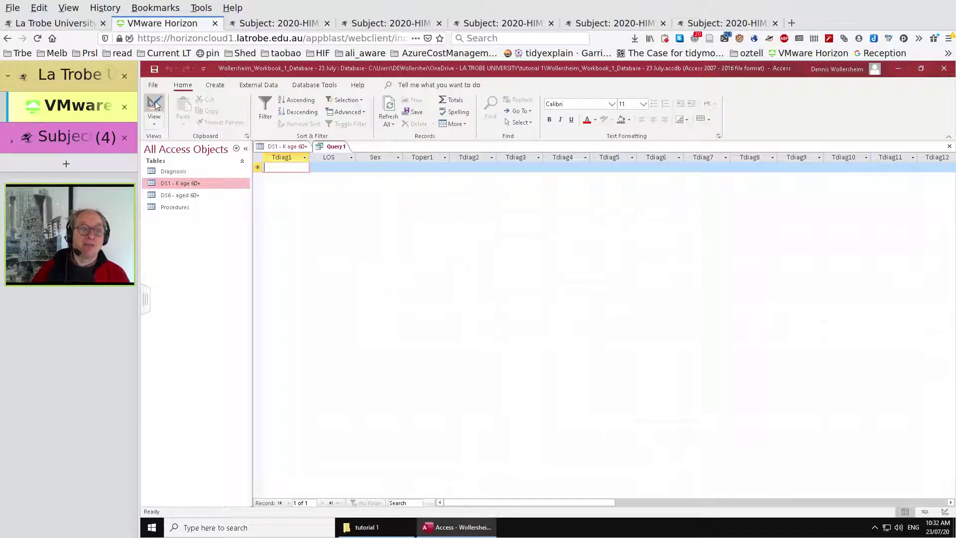
Step: Set the Tdiag1 criterion to the wildcard pattern K40*, run the query and return to Design View
drag(315, 437, 240, 434)
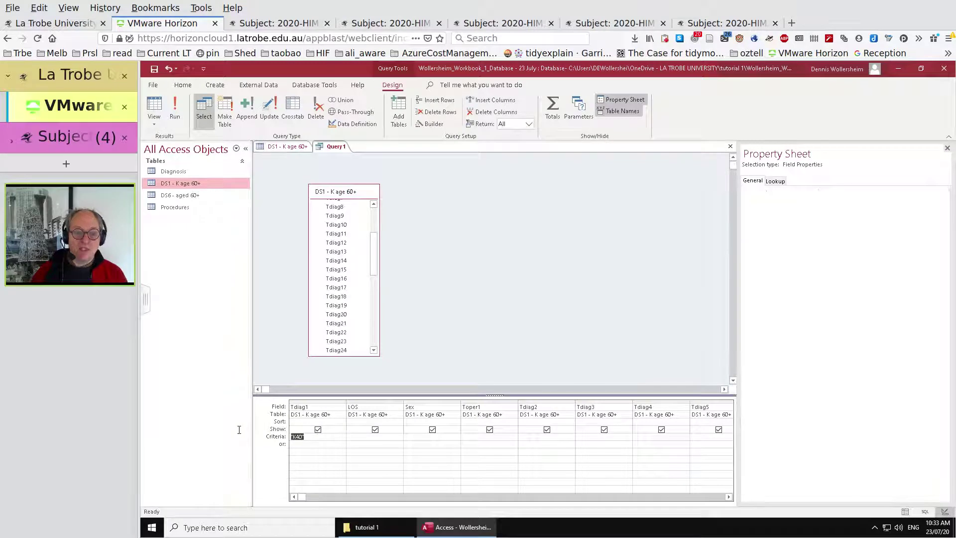
text(K40*)
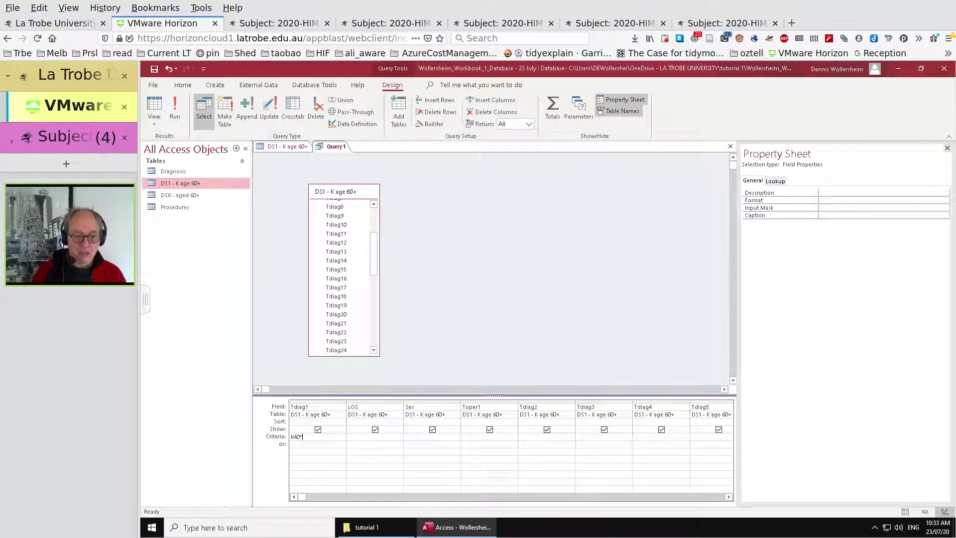
key(Tab)
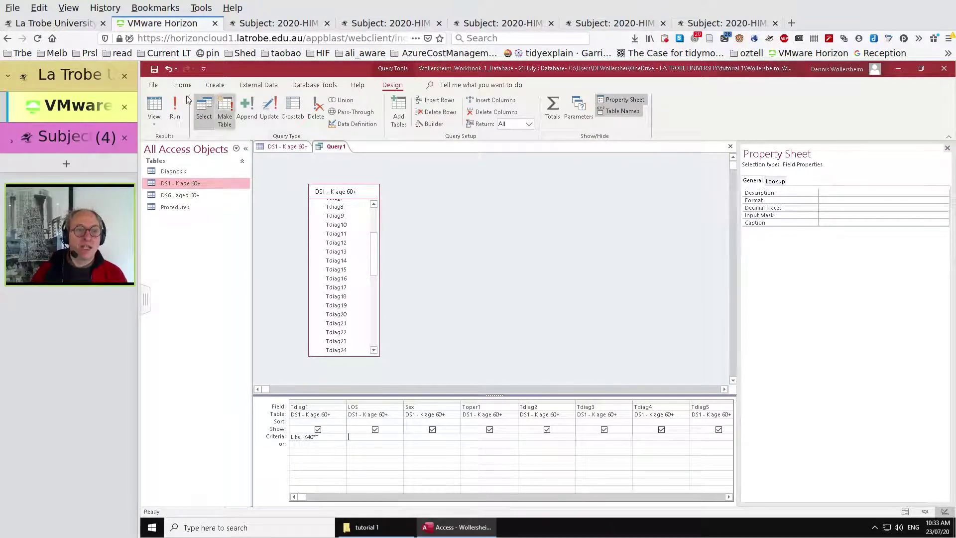
click(174, 110)
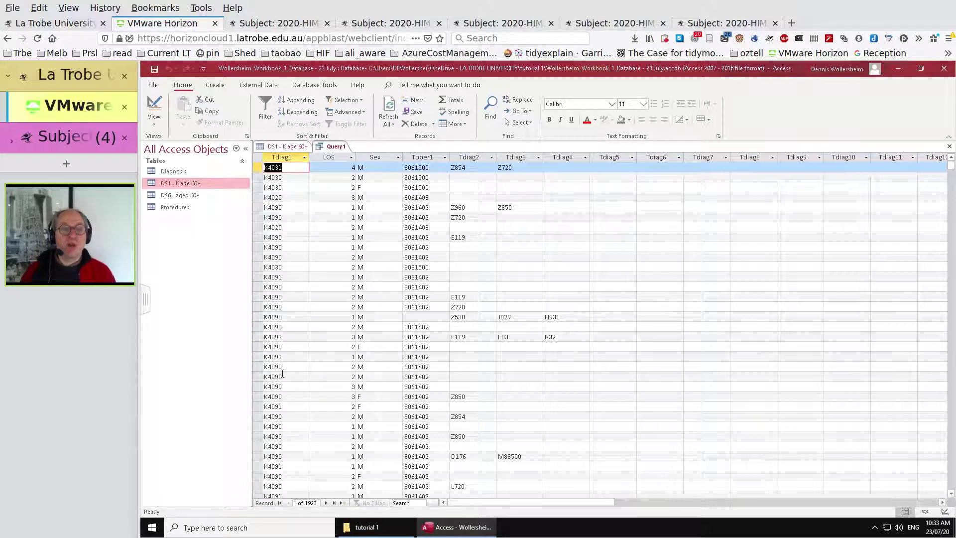
click(159, 104)
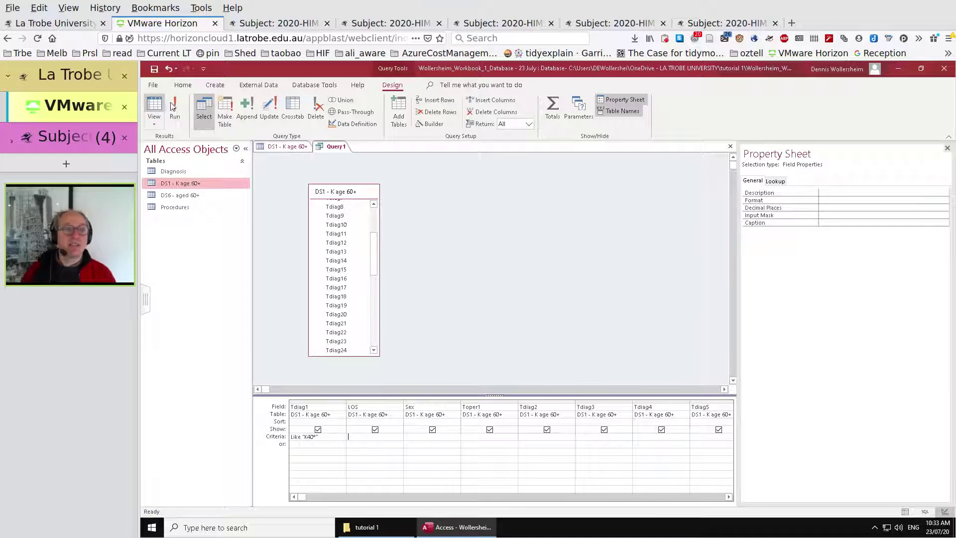
Step: Save the query under the name Inguinal Hernia
click(153, 85)
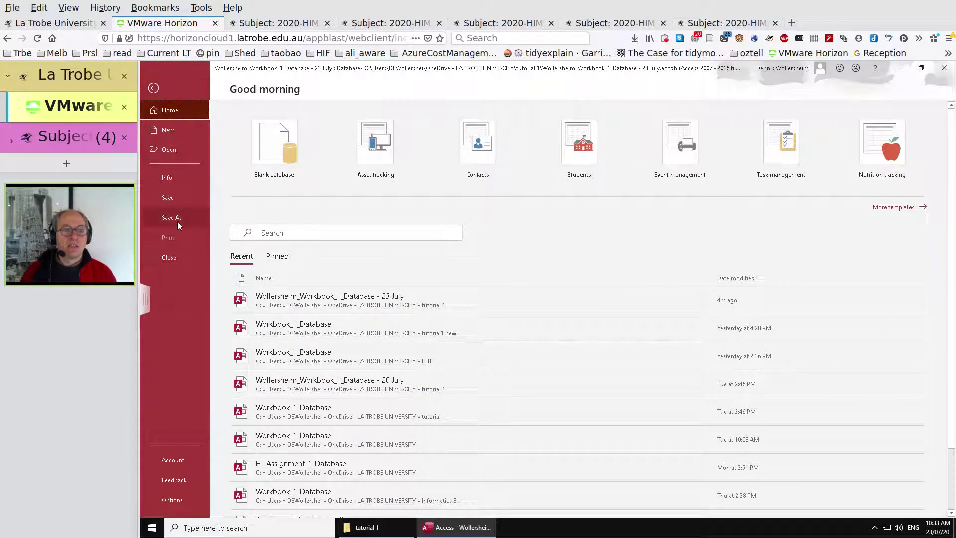
click(154, 89)
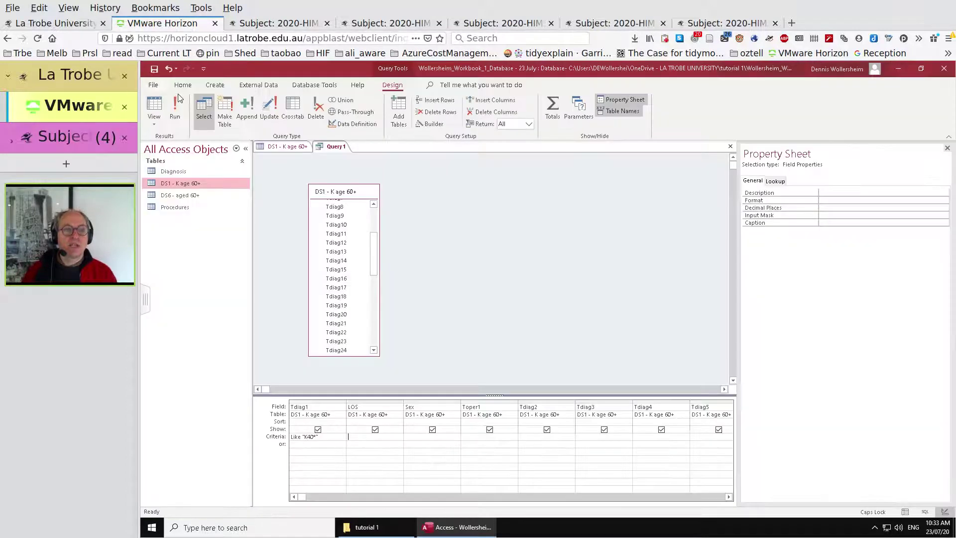
click(154, 70)
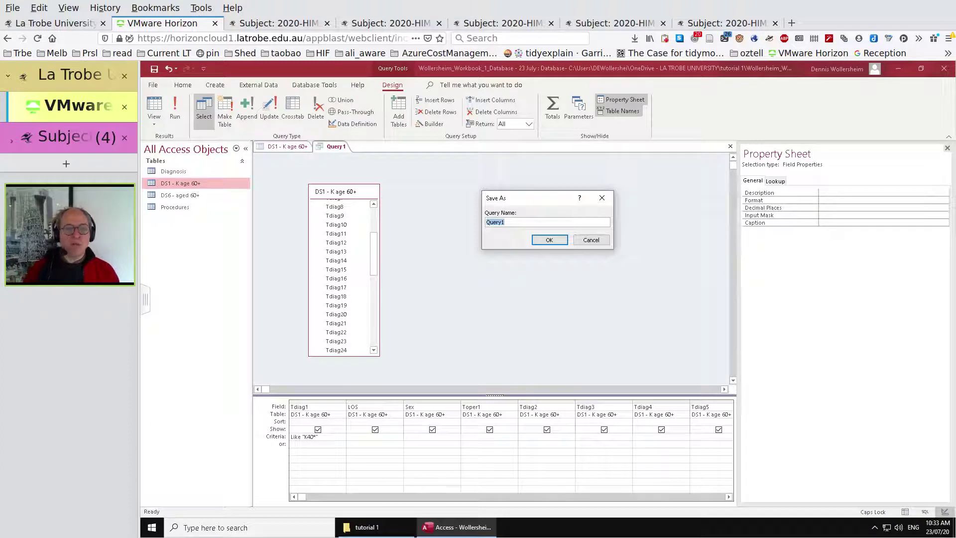
key(Caps_Lock)
text(Inguin)
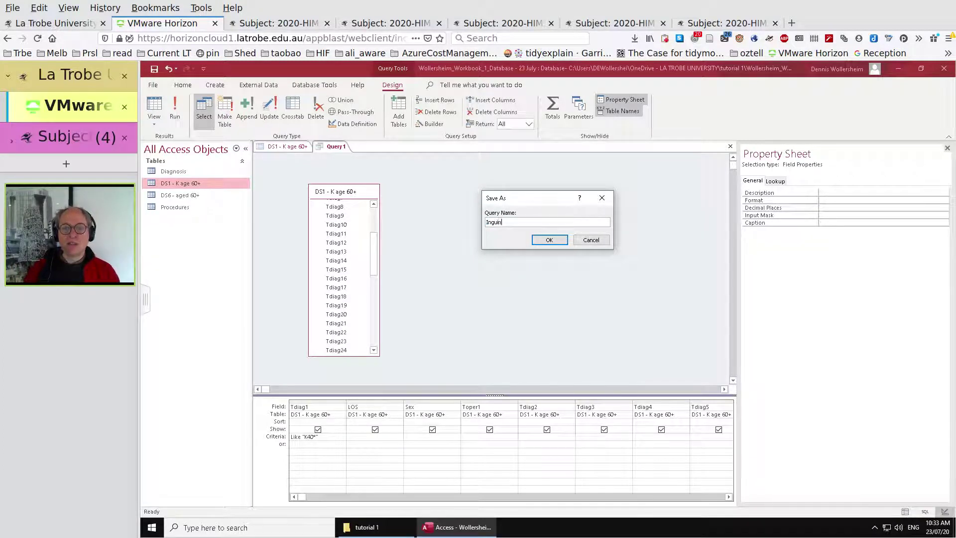
text(al Hernia)
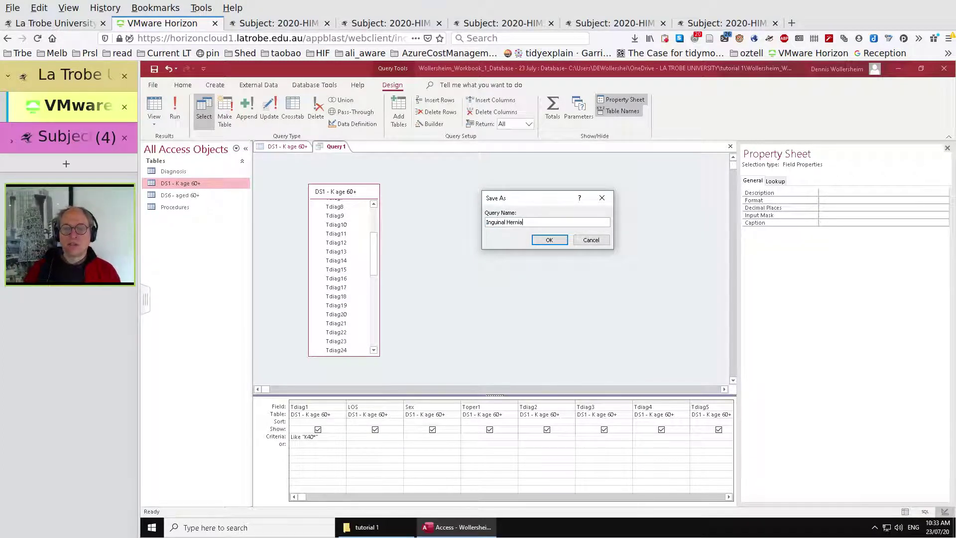
click(549, 241)
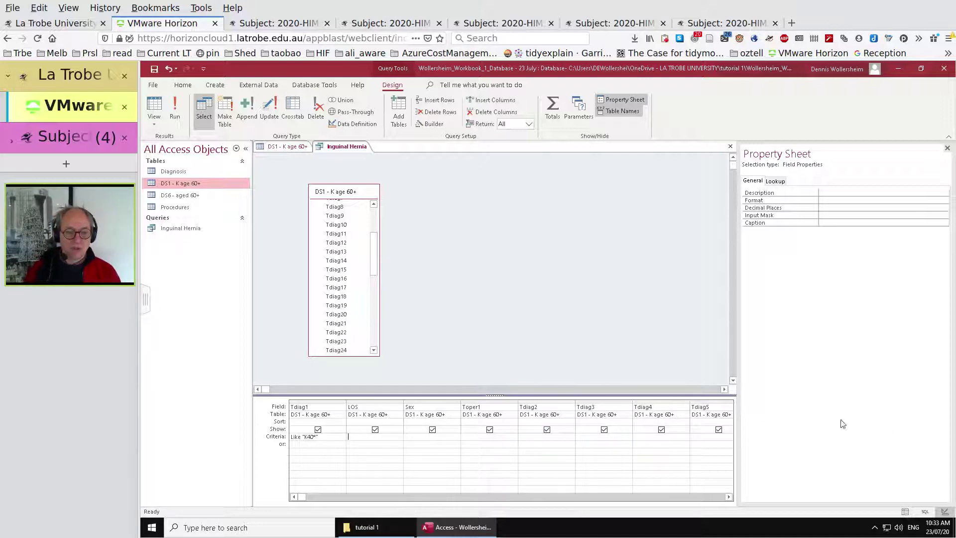
Step: Widen the Tdiag1 column in the query design grid and place the cursor in its criterion
key(shift+Tab)
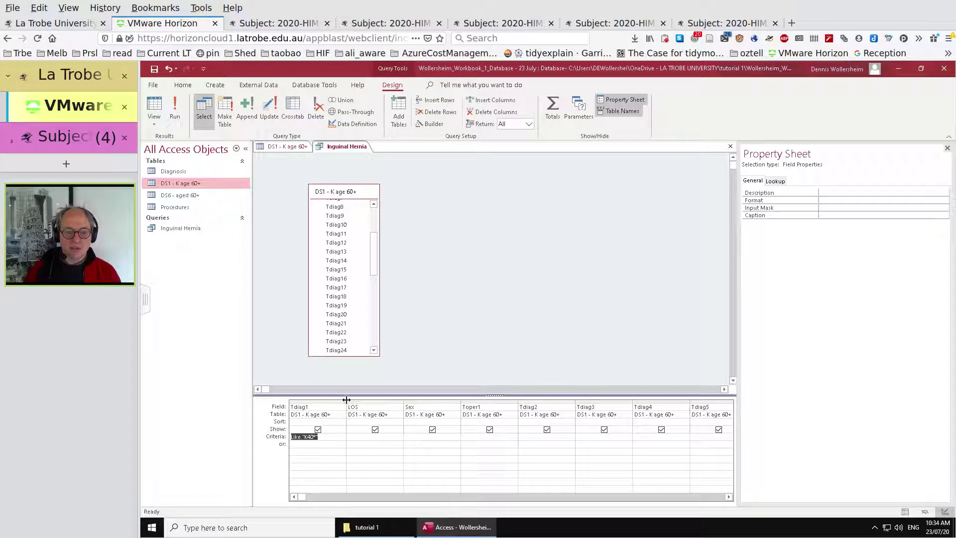
drag(345, 401, 457, 401)
click(357, 437)
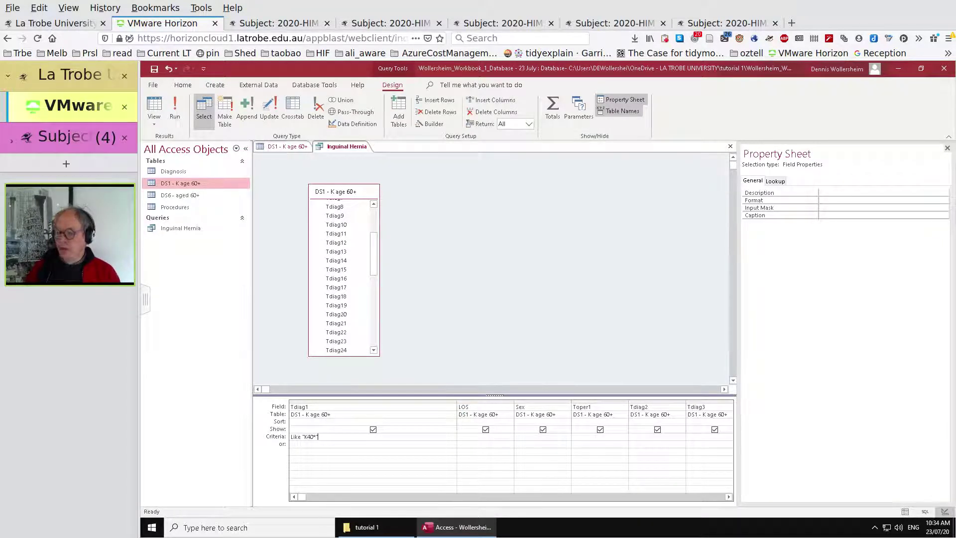
Step: Replace the Tdiag1 criterion with the range >="K4000" And <="K4999"
key(BackSpace)
key(BackSpace)
key(BackSpace)
key(BackSpace)
key(BackSpace)
key(BackSpace)
key(BackSpace)
key(BackSpace)
key(BackSpace)
key(BackSpace)
key(BackSpace)
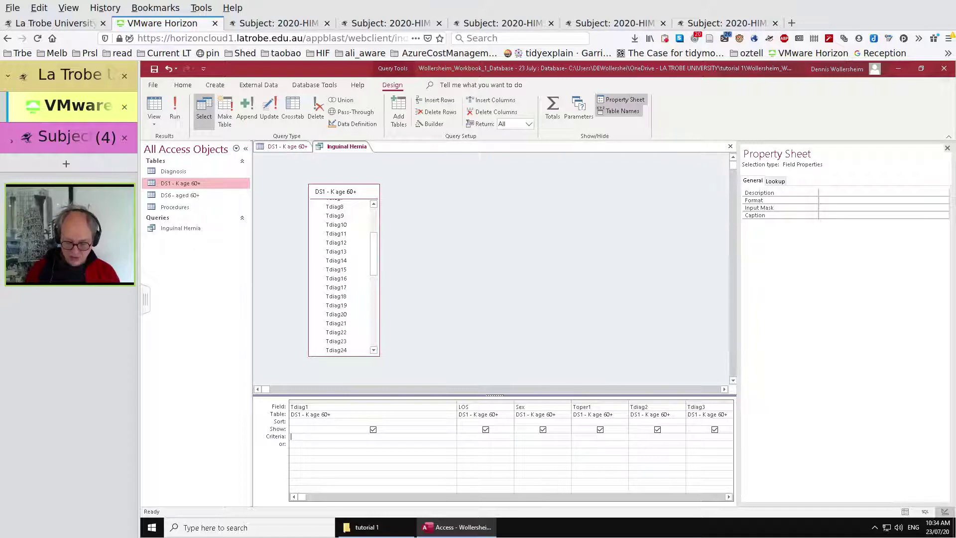
text(>=")
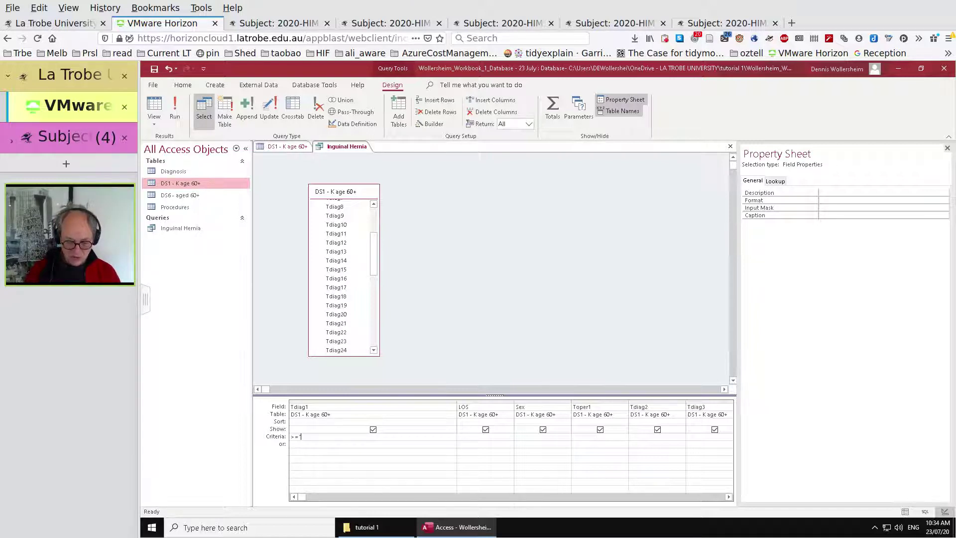
text(K400)
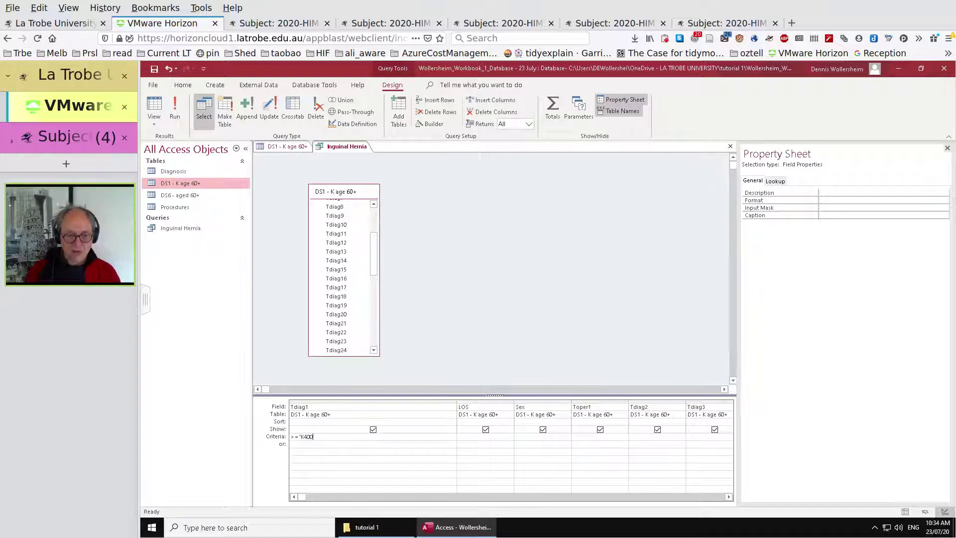
text(0")
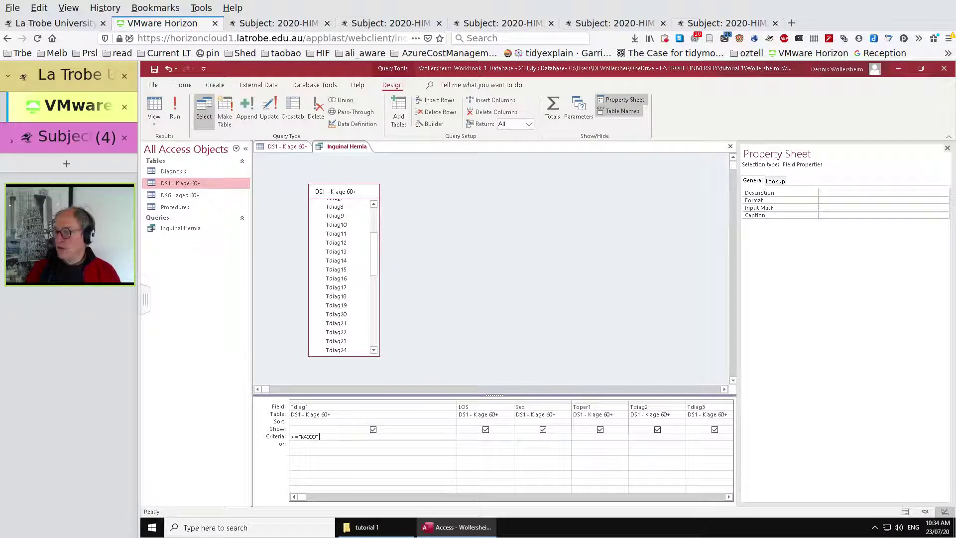
text( AND <= "K4999)
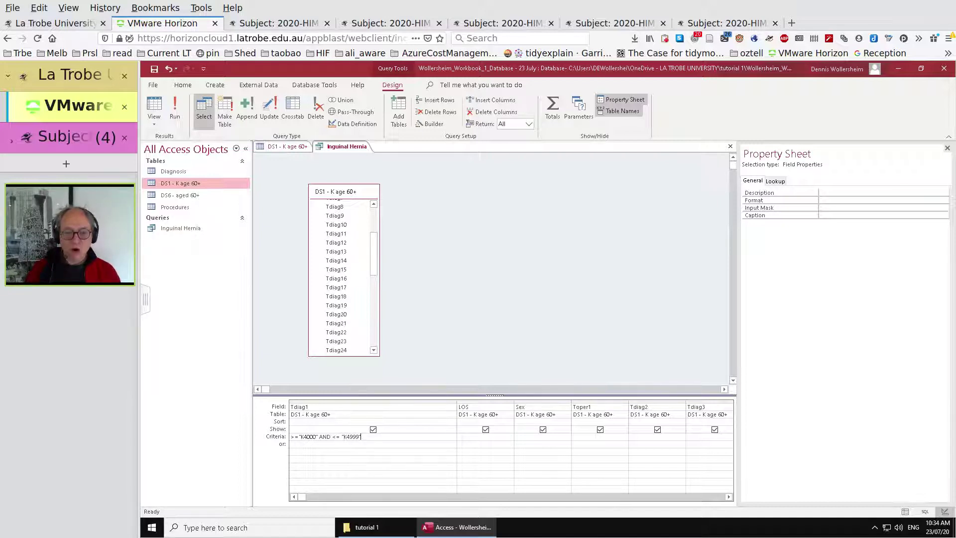
click(461, 437)
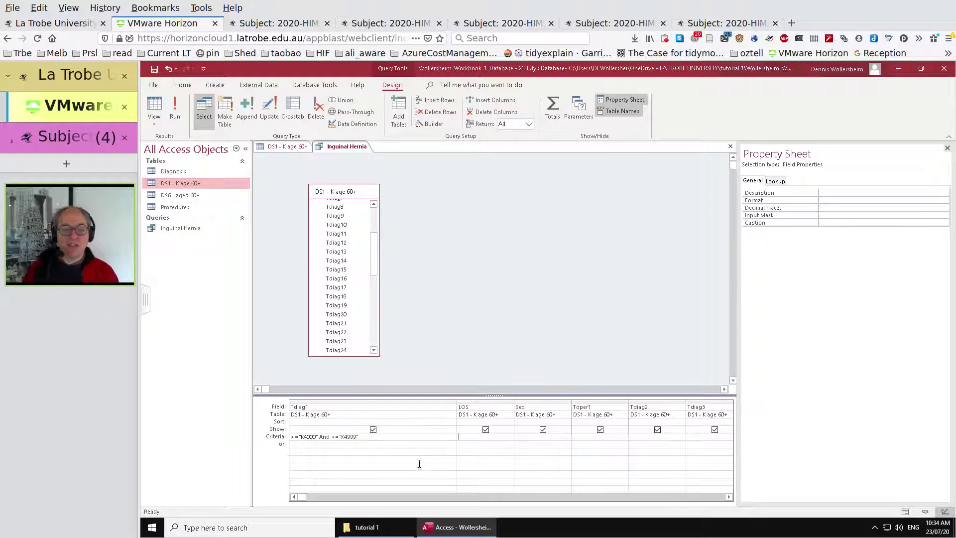
Step: Run the query, go to the last record to check the record count, and return to Design View
click(180, 106)
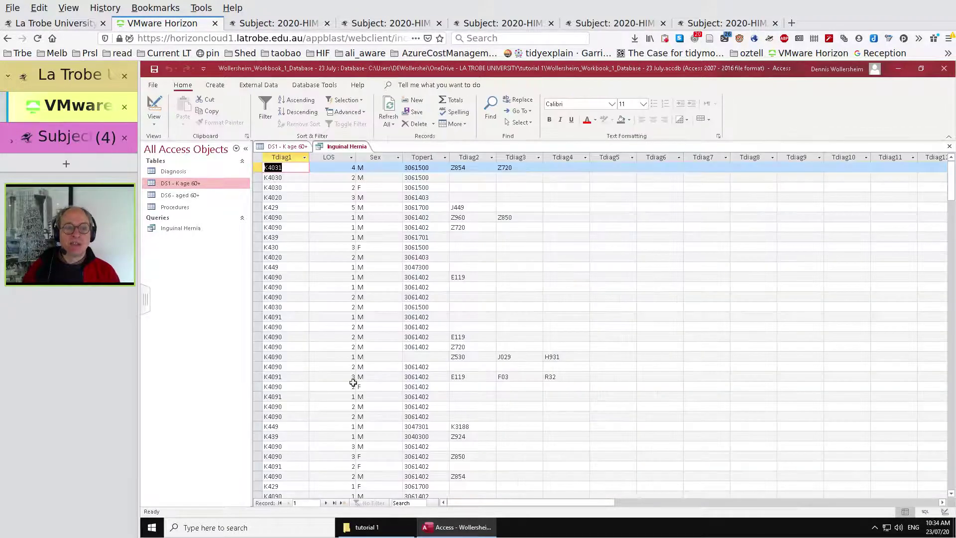
click(334, 503)
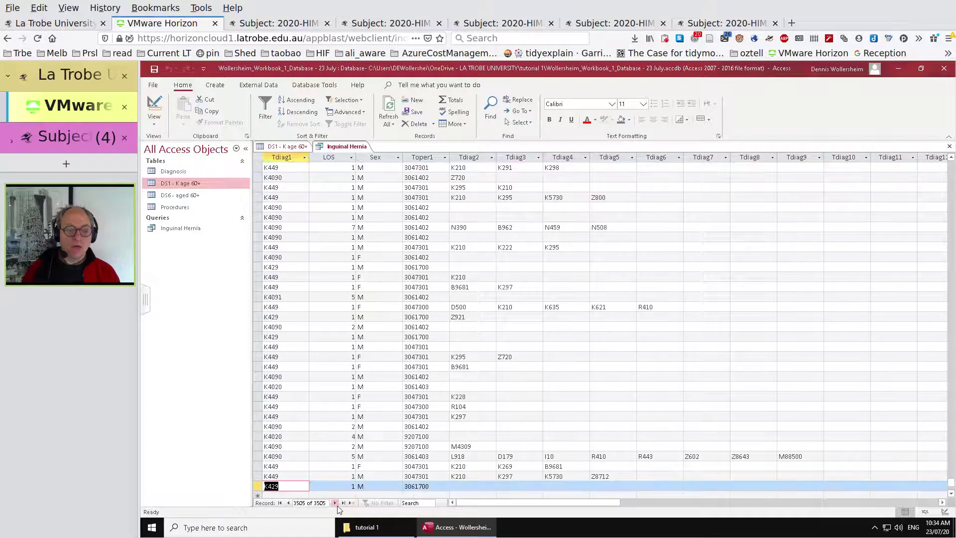
click(288, 503)
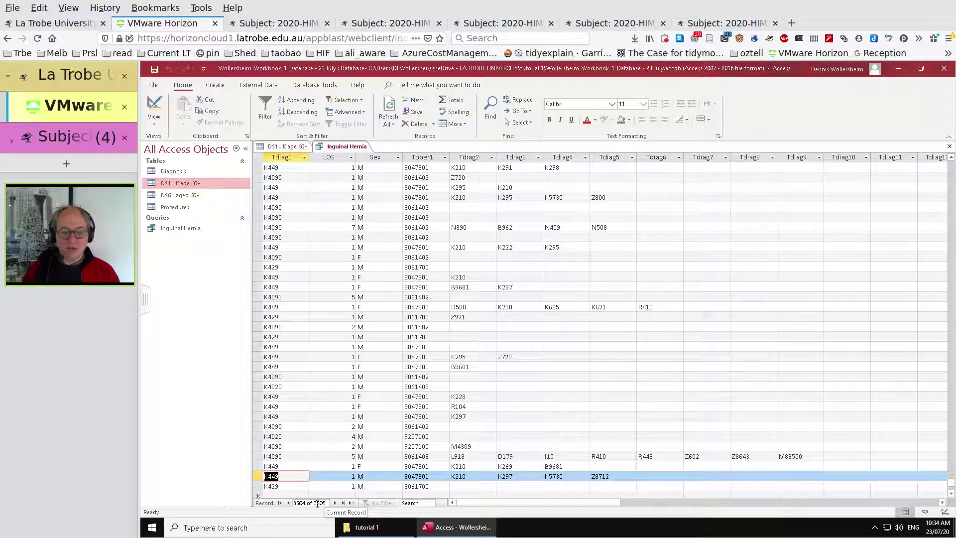
click(154, 107)
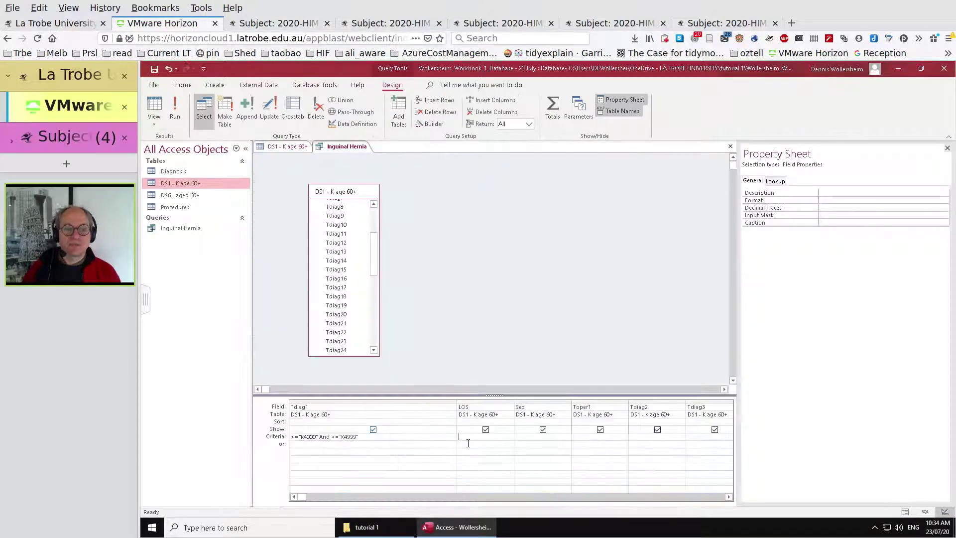
Step: Change the upper limit of the Tdiag1 range to K4099, run the query to its last record and return to Design View
click(350, 436)
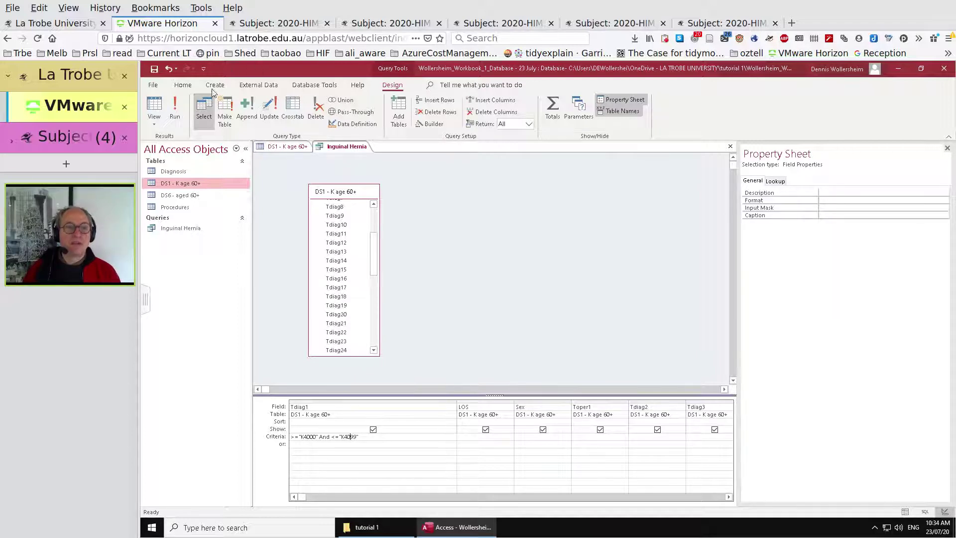
click(175, 107)
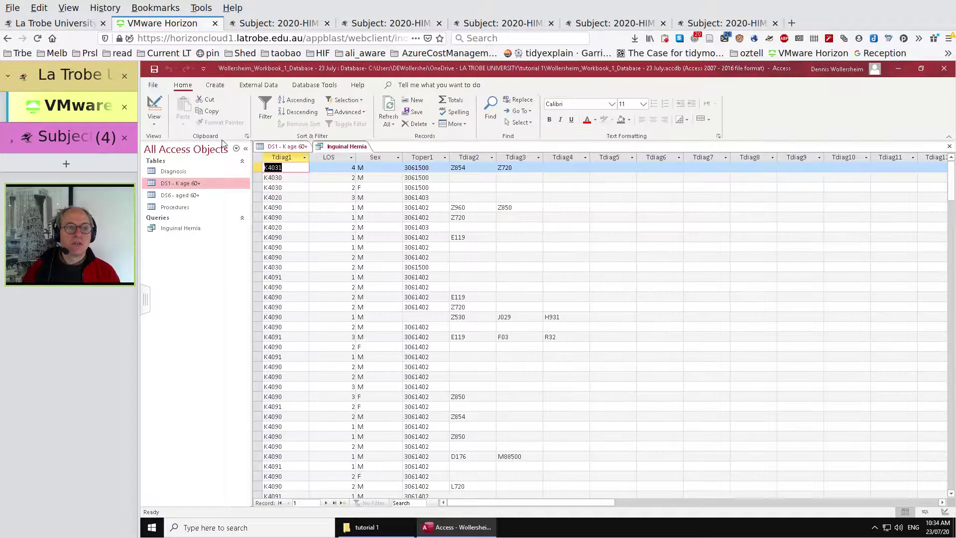
click(326, 503)
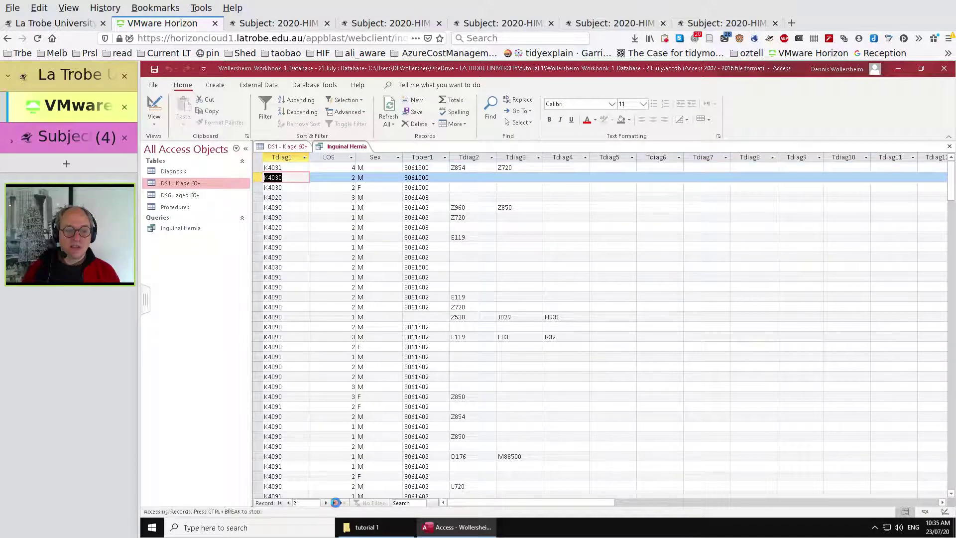
click(334, 503)
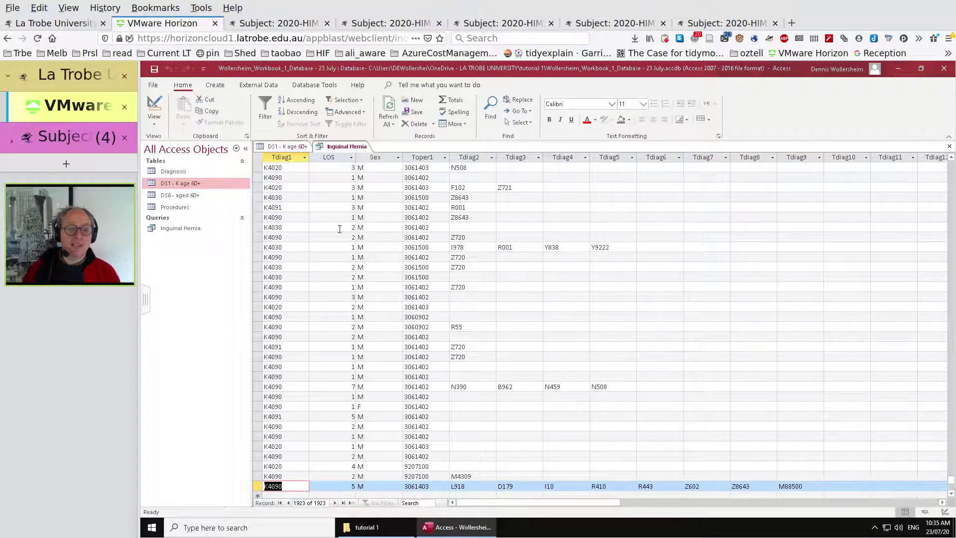
click(154, 109)
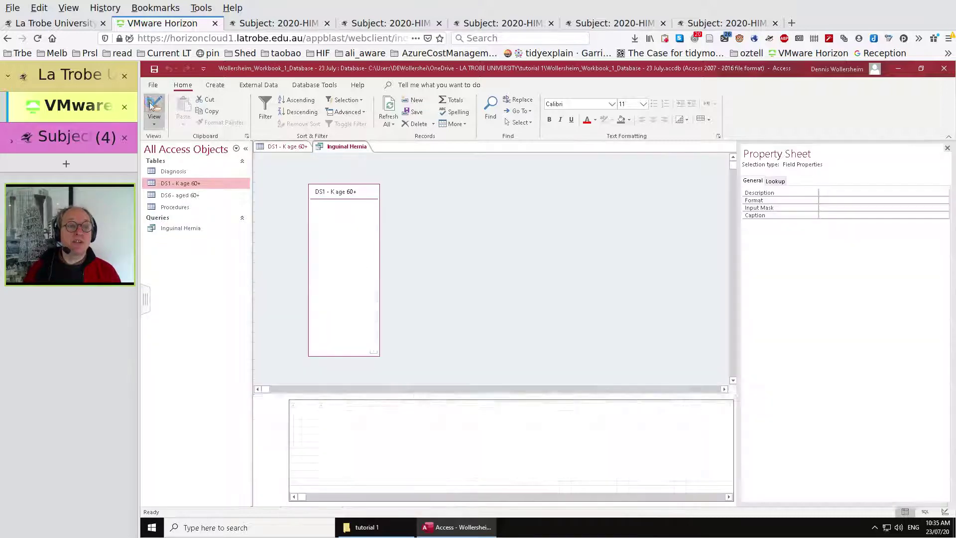
Step: Replace the whole Tdiag1 range criterion with the wildcard pattern K40*
drag(358, 437, 269, 429)
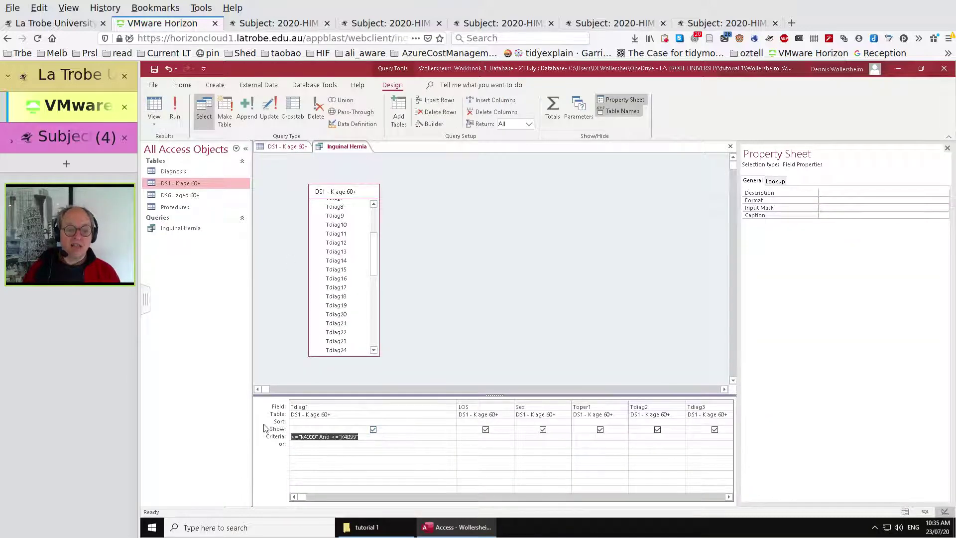
text(K40*)
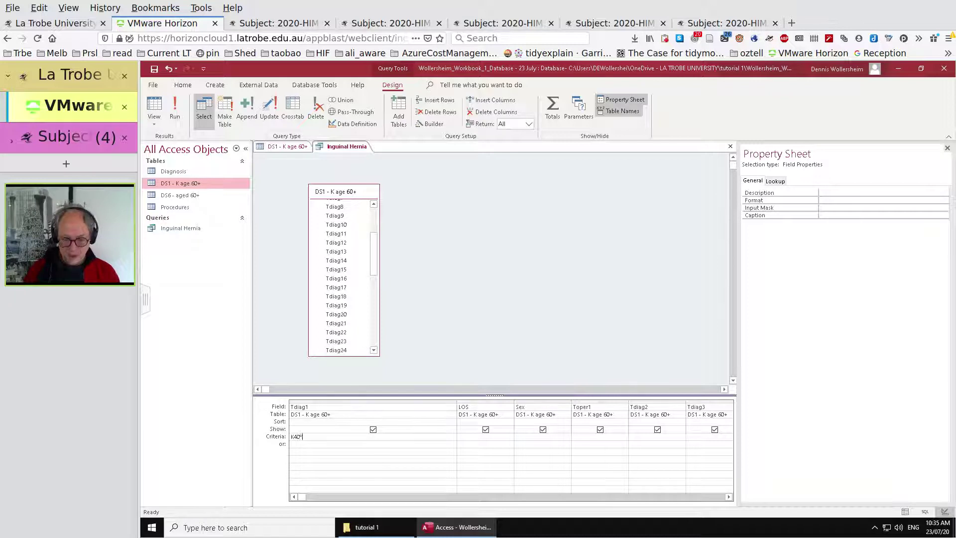
key(Tab)
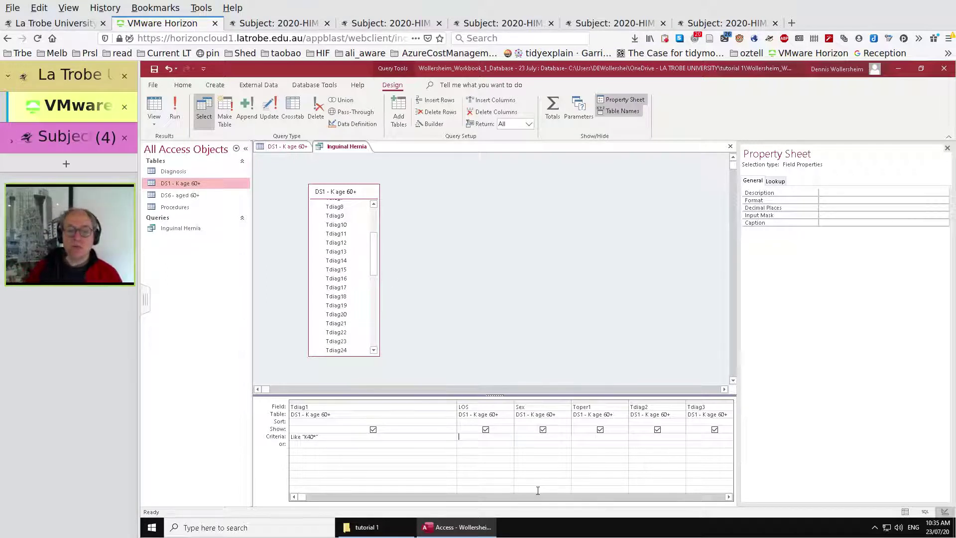
Step: Run the query, select the first record with an empty Toper1 value, and return to Design View
click(175, 109)
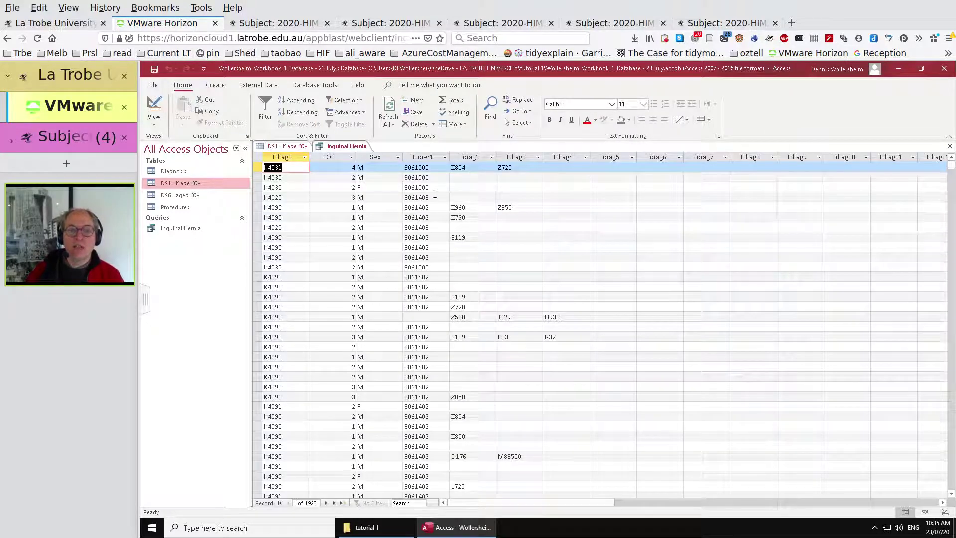
click(261, 317)
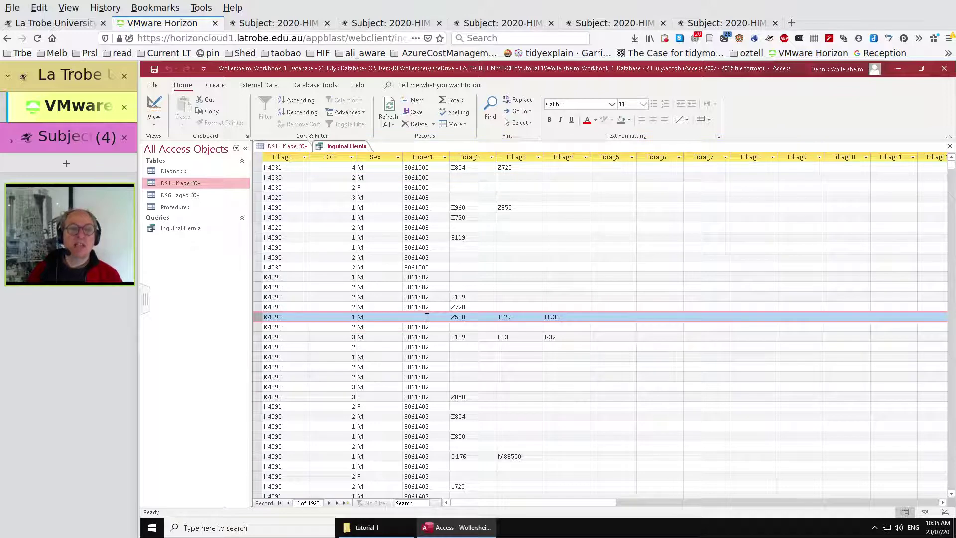
click(155, 105)
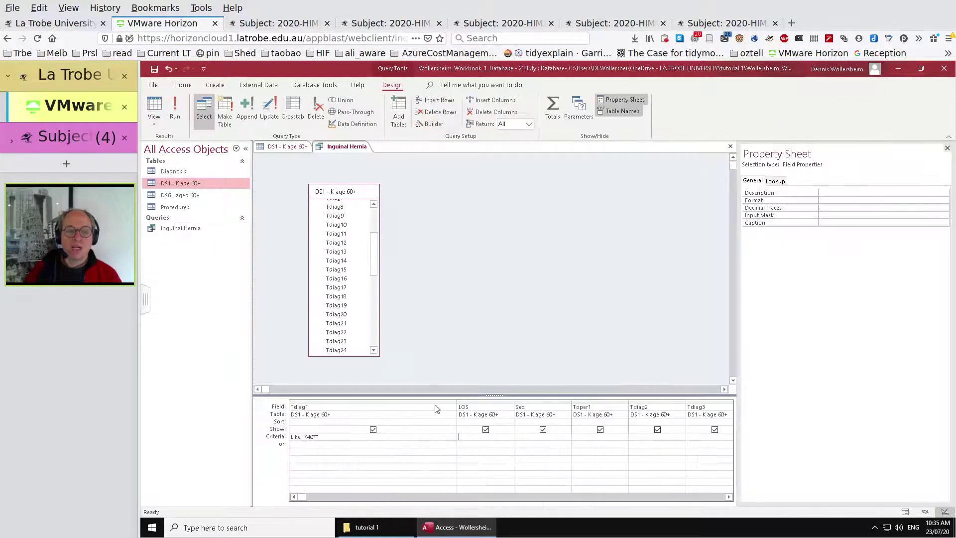
Step: Set the Toper1 criterion to Is Not Null, run the query and return to Design View
click(589, 438)
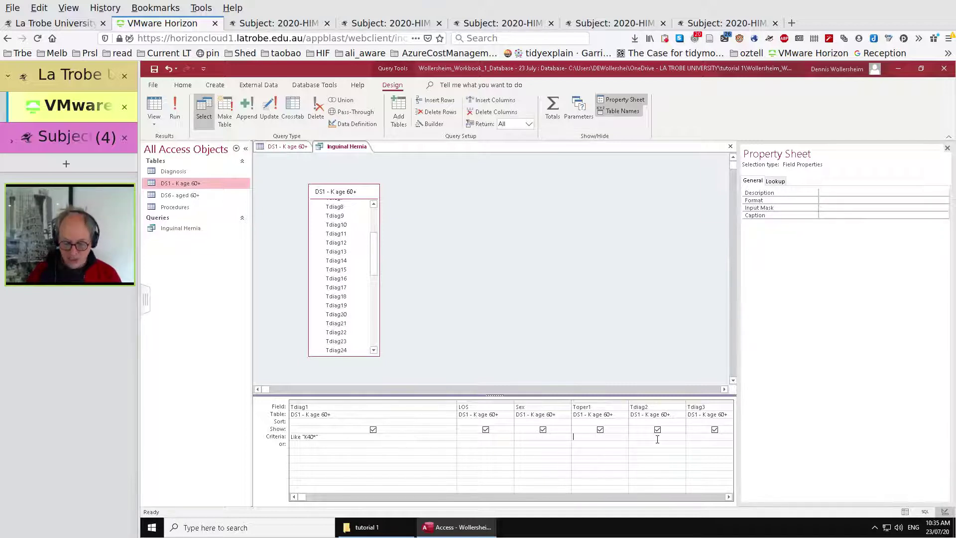
text(is not nu)
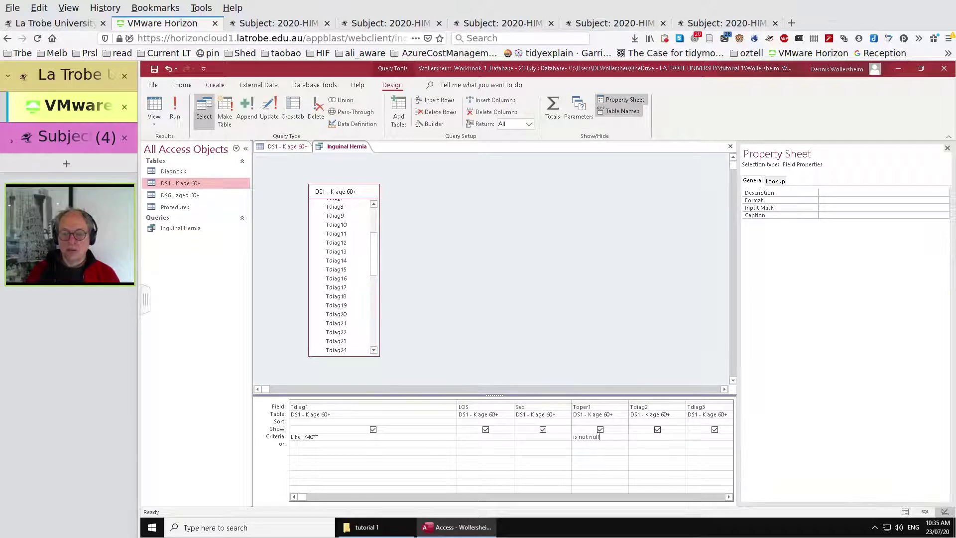
text(ll)
key(Tab)
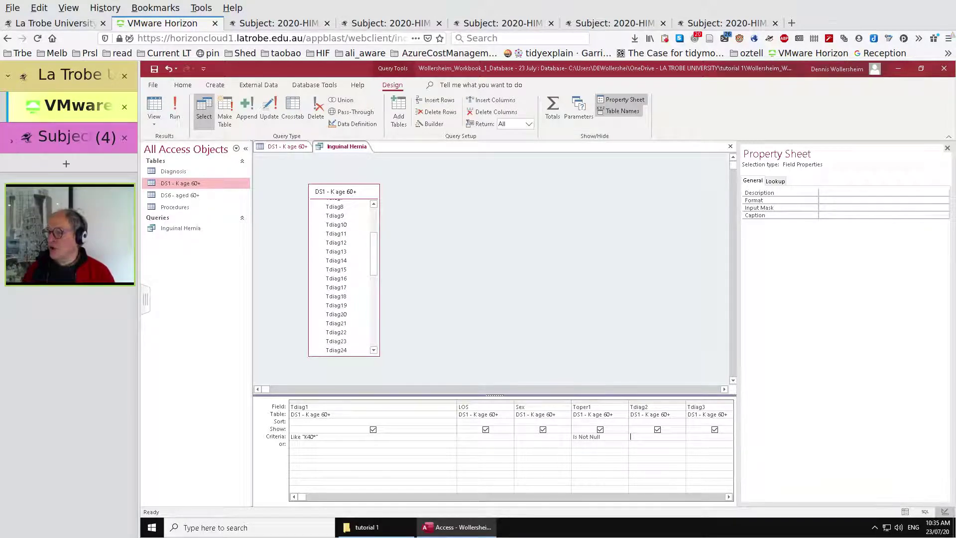
click(177, 110)
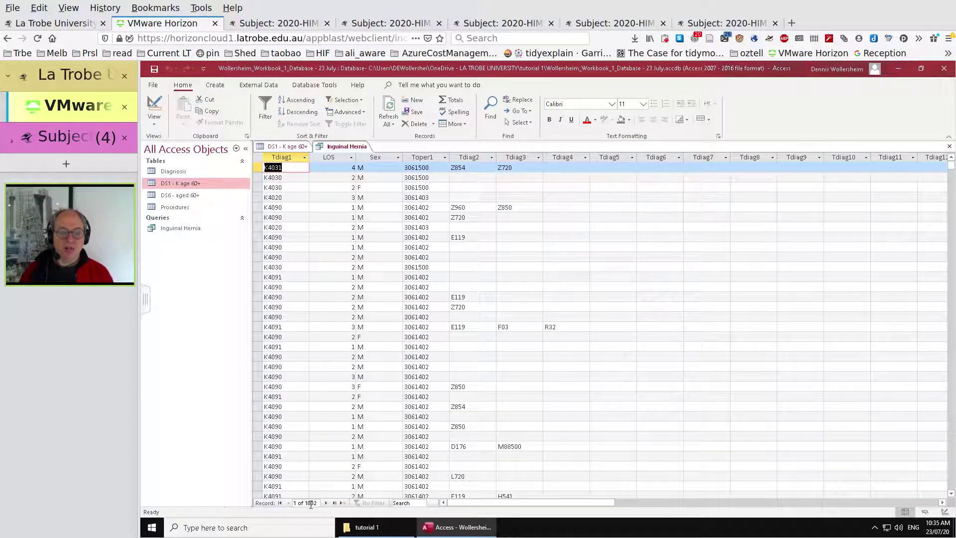
click(153, 104)
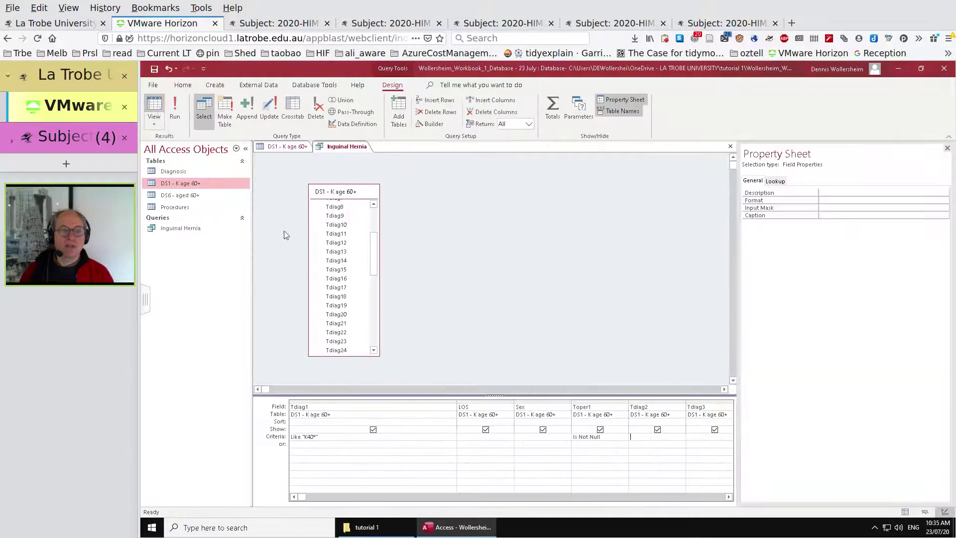
Step: Change the Toper1 criterion to Is Null, run the query and return to Design View
click(609, 437)
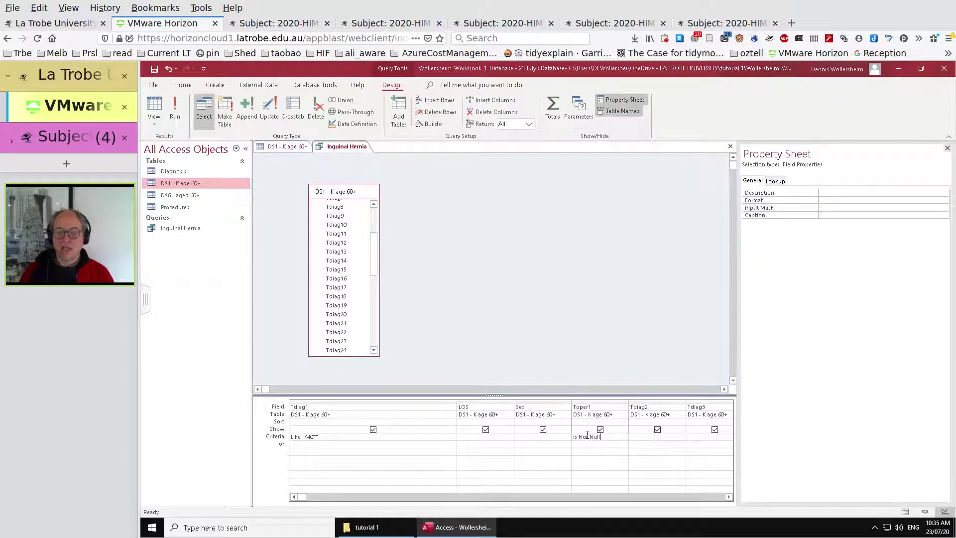
double_click(584, 437)
key(BackSpace)
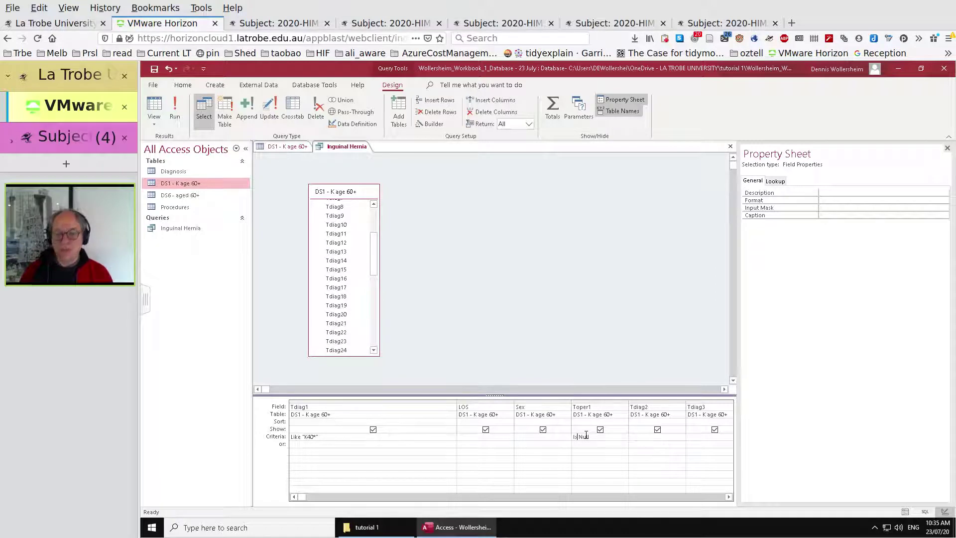
click(266, 188)
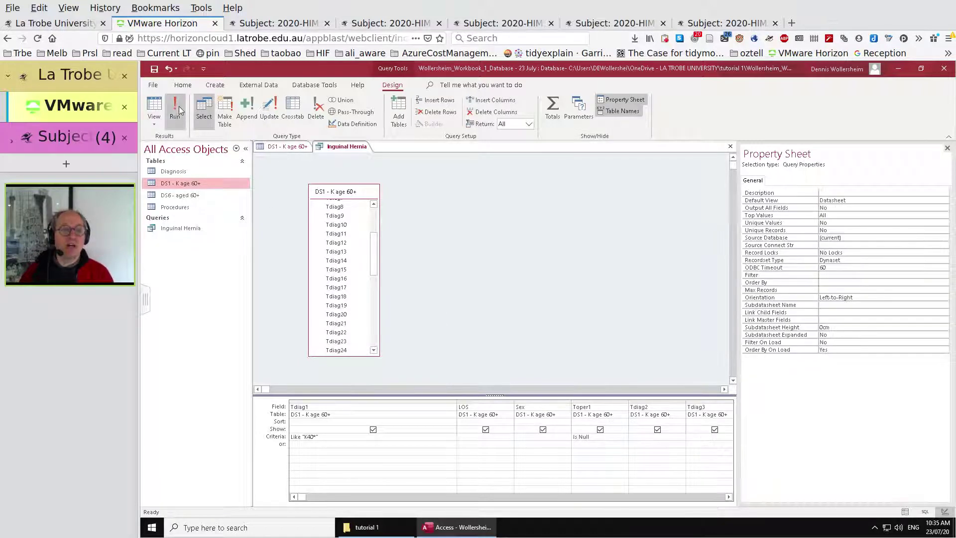
click(178, 110)
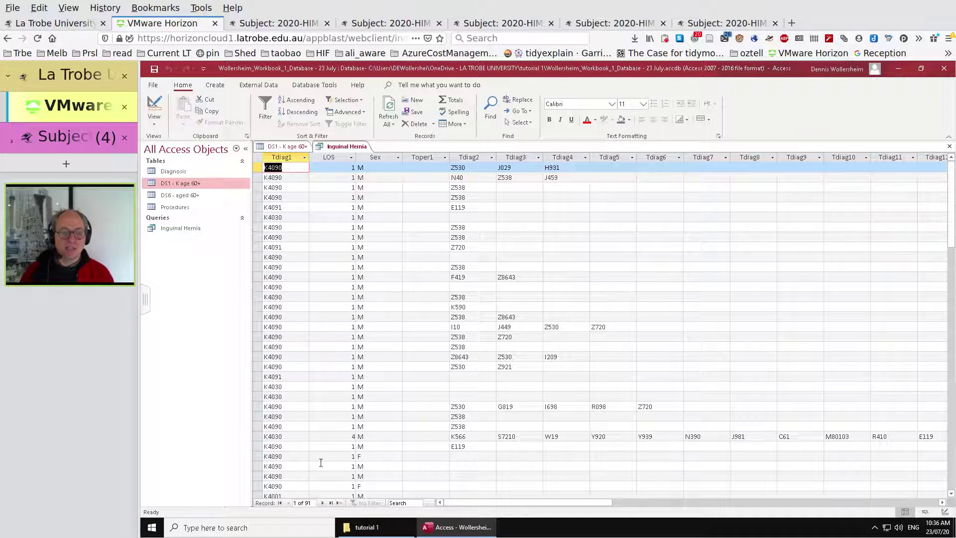
click(154, 110)
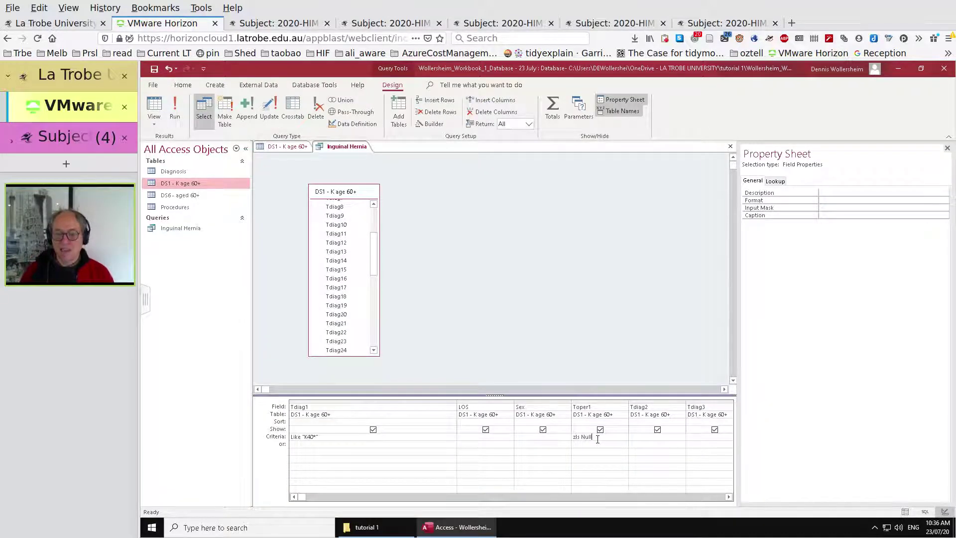
drag(598, 439, 573, 437)
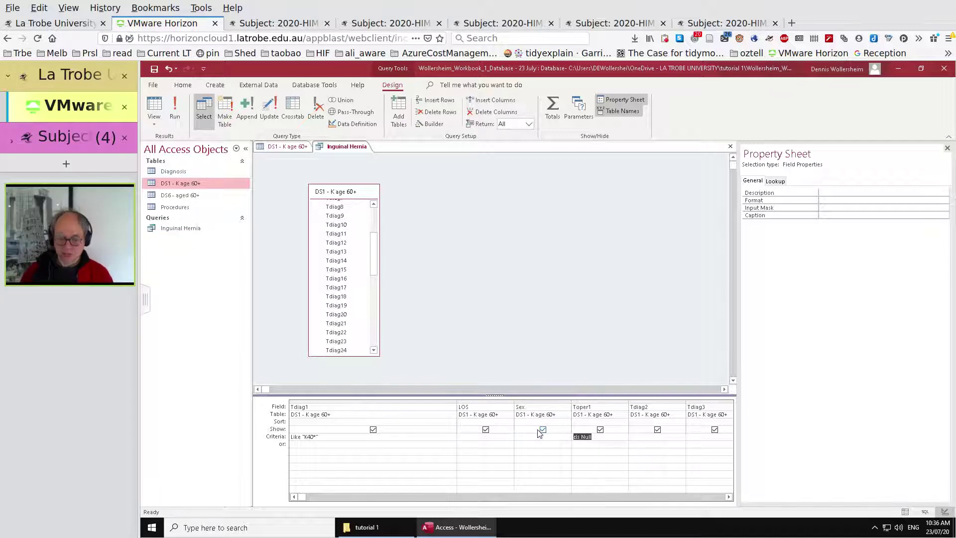
click(540, 434)
key(ctrl+o)
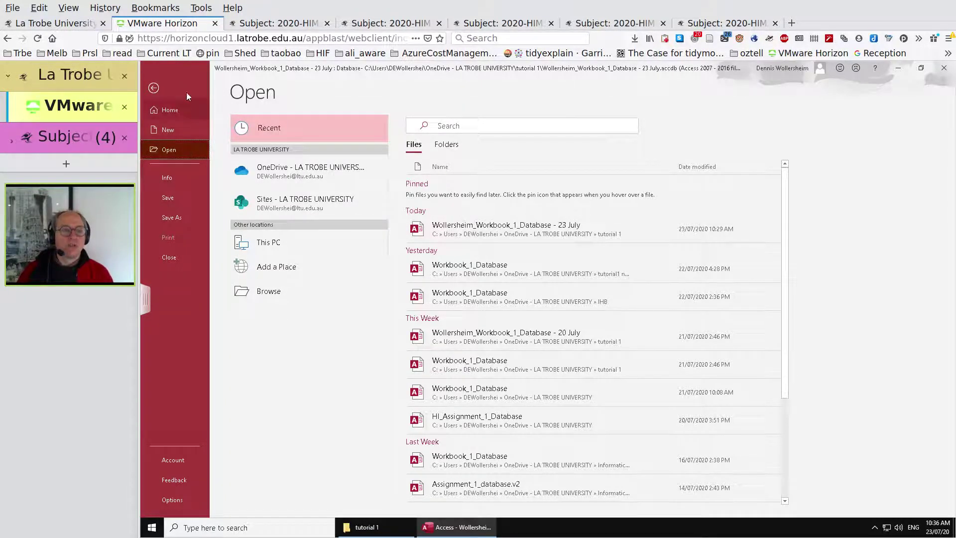
click(153, 88)
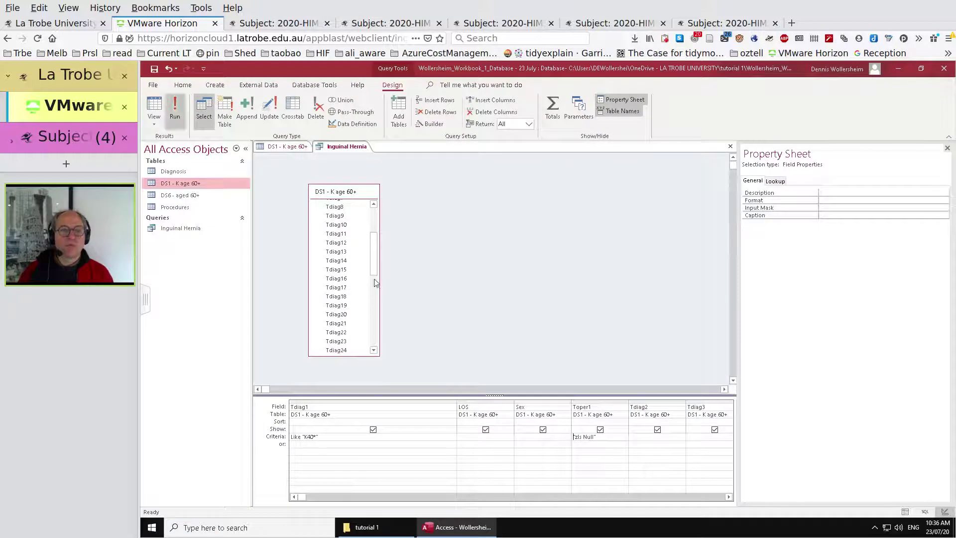
Step: Set the Toper1 criterion to Is Not Null
triple_click(607, 438)
text(is)
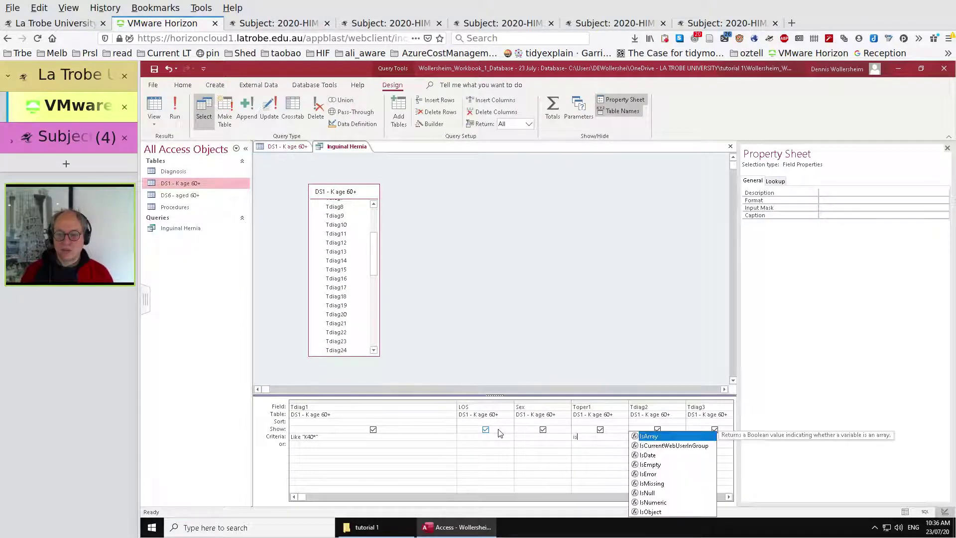
text( not null)
key(Tab)
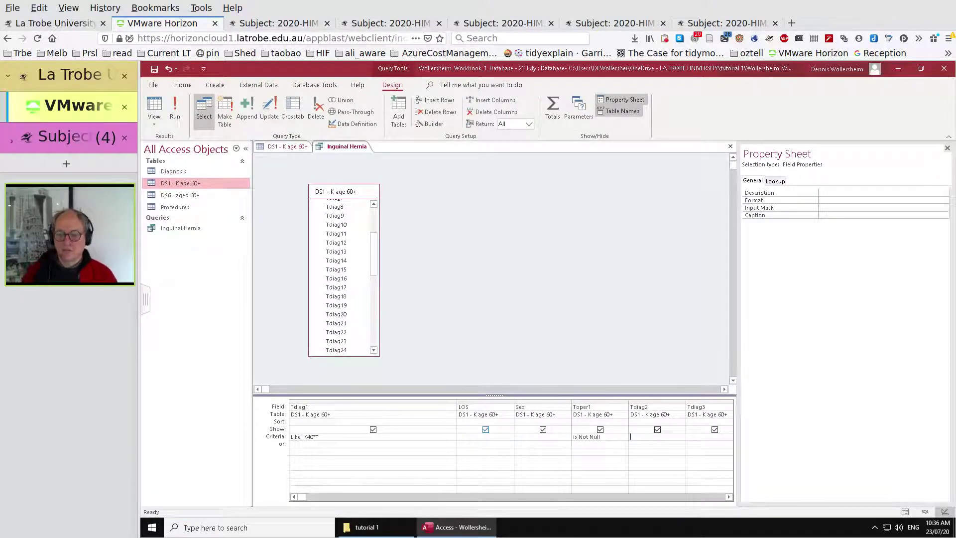
text(s)
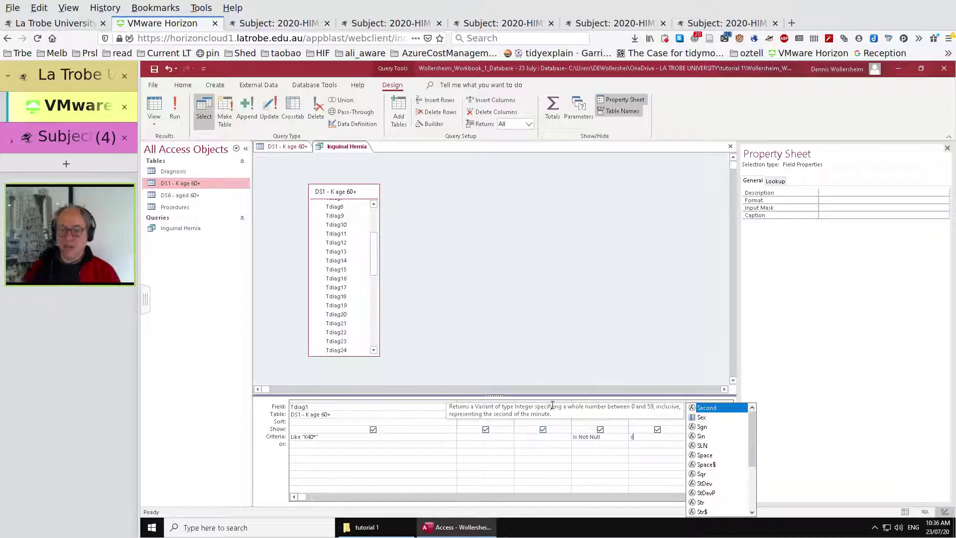
click(600, 361)
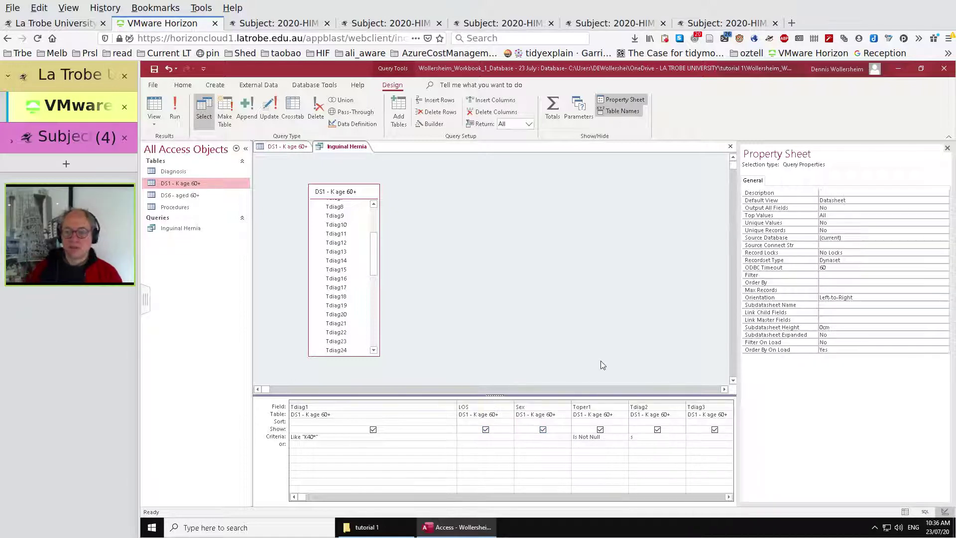
click(640, 438)
key(BackSpace)
key(Caps_Lock)
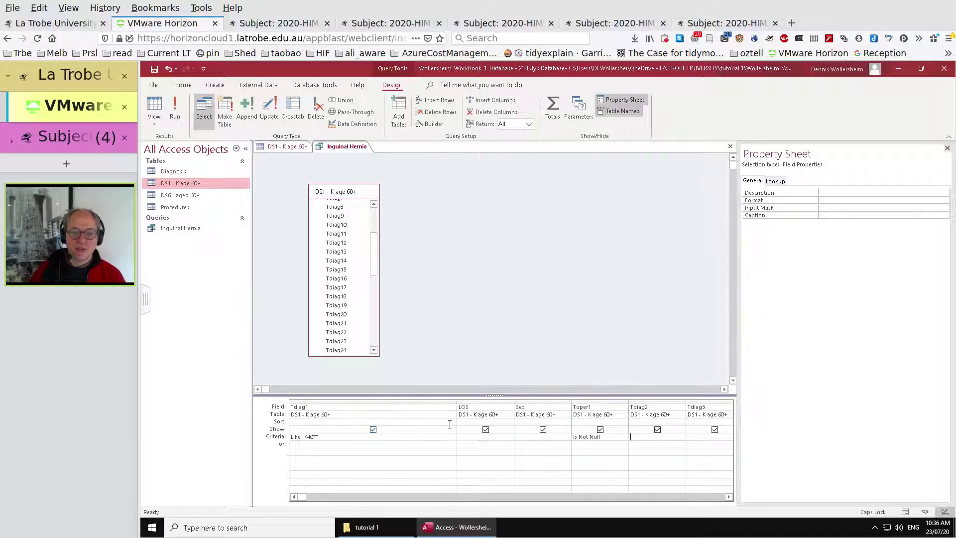
Step: Set the sort order of the LOS field to Ascending
click(509, 422)
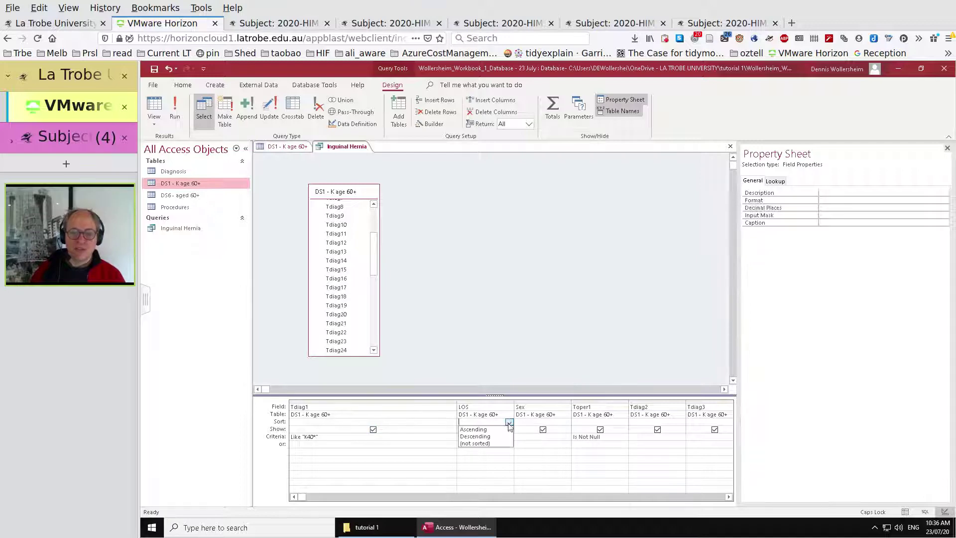
click(509, 423)
click(509, 424)
click(483, 431)
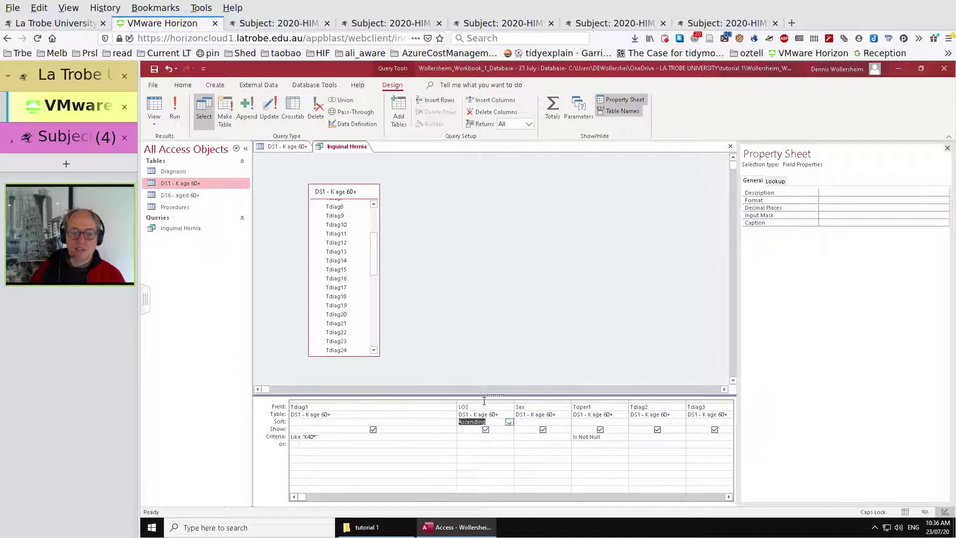
Step: Run the query, go to its last record to examine the longest stay, and return to Design View
click(175, 111)
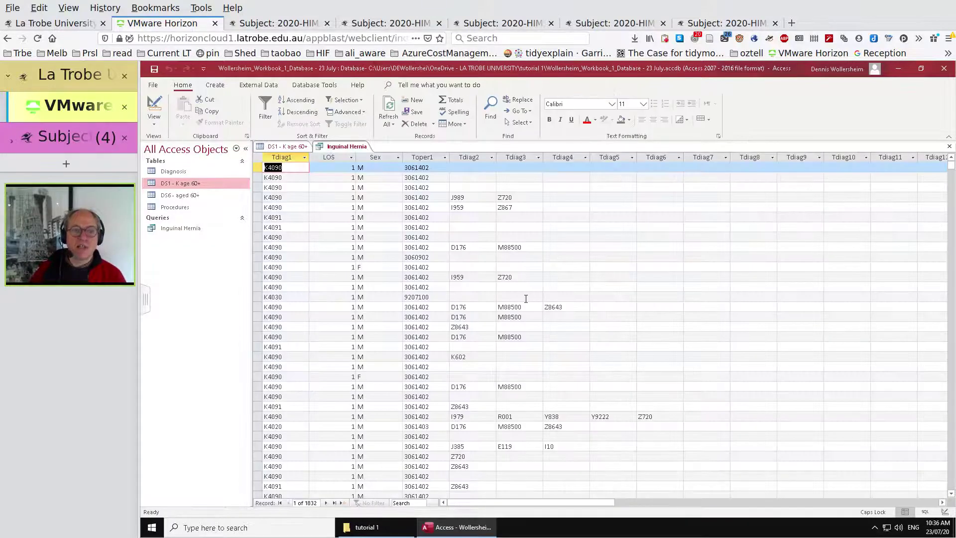
click(335, 503)
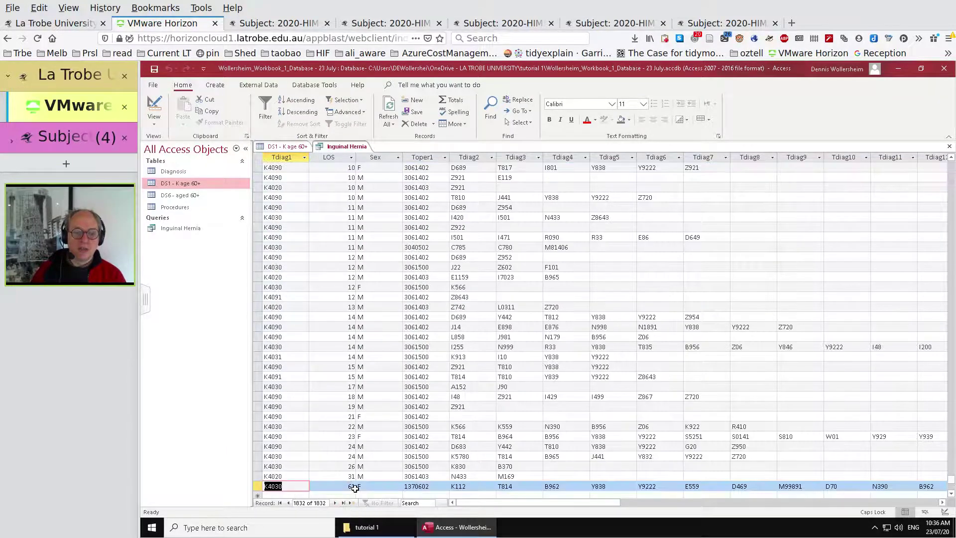
click(154, 109)
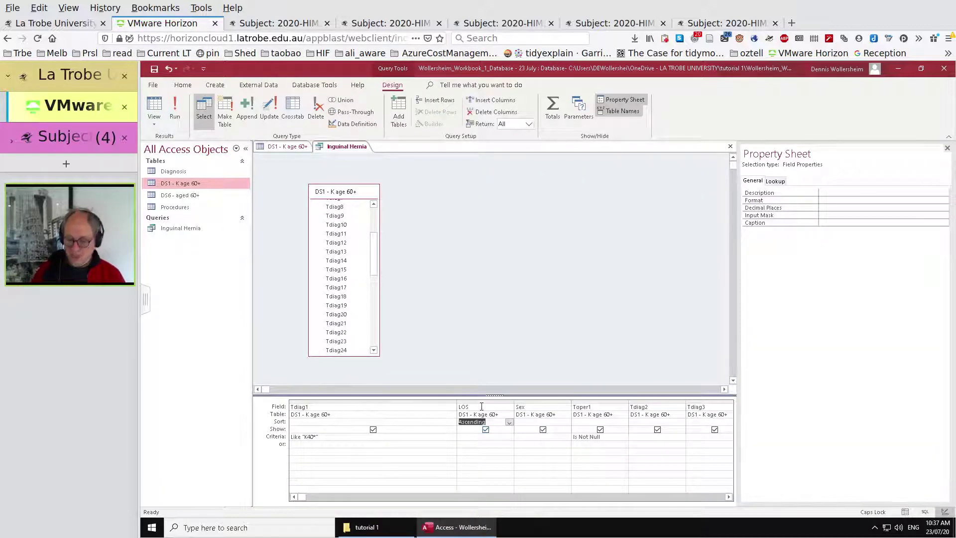
Step: Clear the LOS sort order and shift the DS1 - K age 60+ field list slightly up and to the left
key(Delete)
key(Tab)
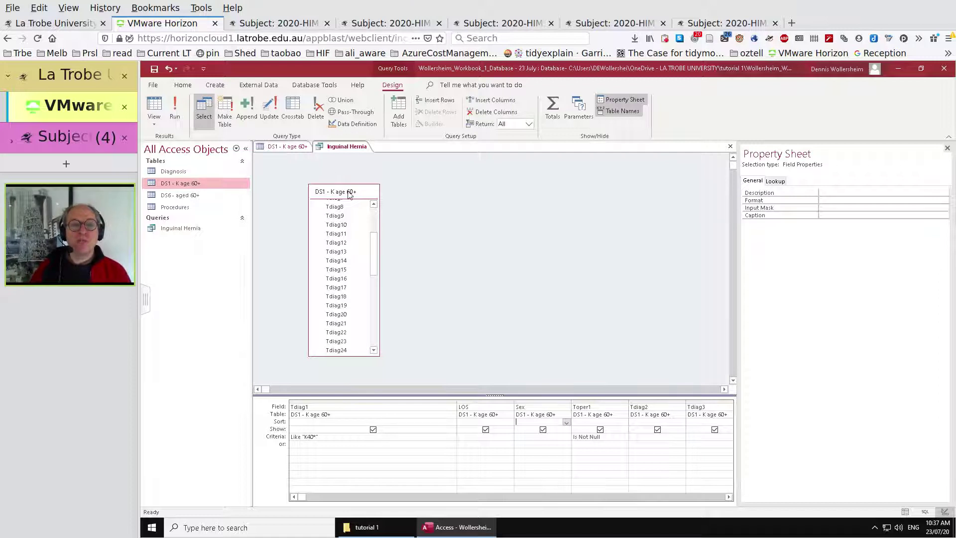
drag(348, 191, 328, 174)
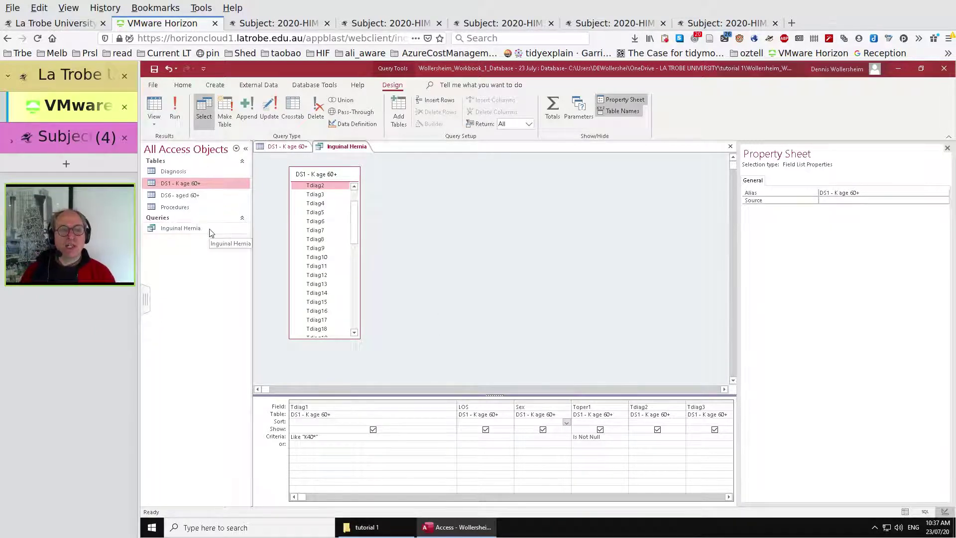
Step: Close the Inguinal Hernia query and save its design changes
right_click(348, 147)
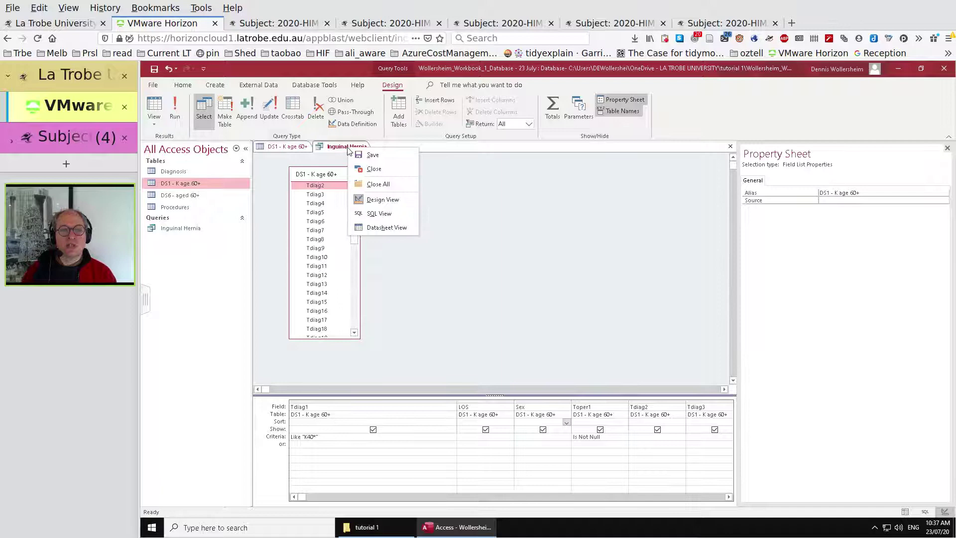
click(364, 173)
click(511, 322)
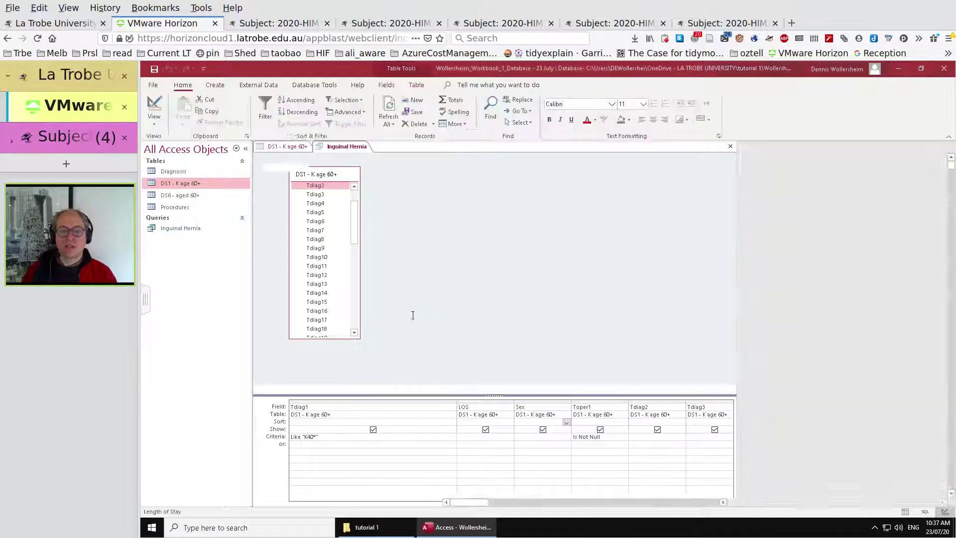
Step: Rename the Inguinal Hernia query as Inguinal Hernia With Complications
right_click(187, 228)
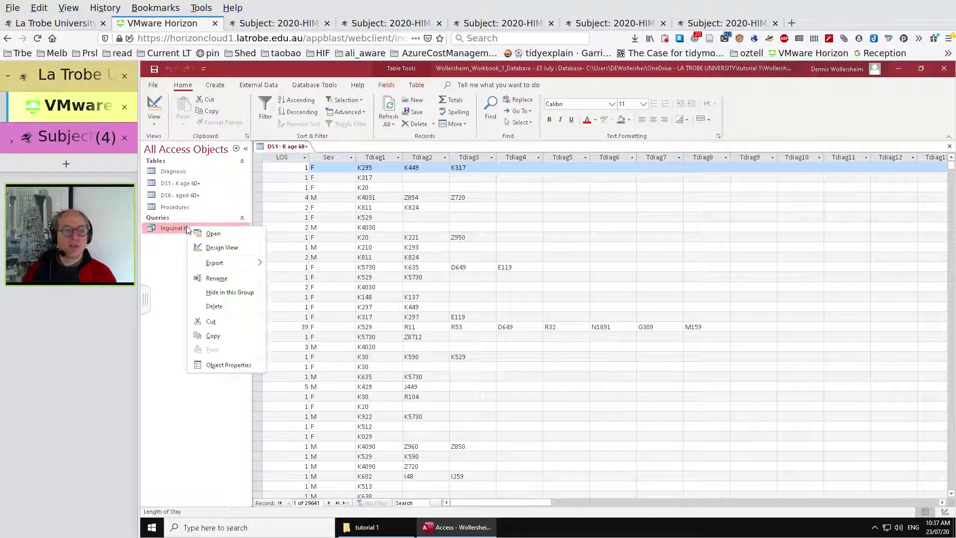
click(217, 278)
click(218, 228)
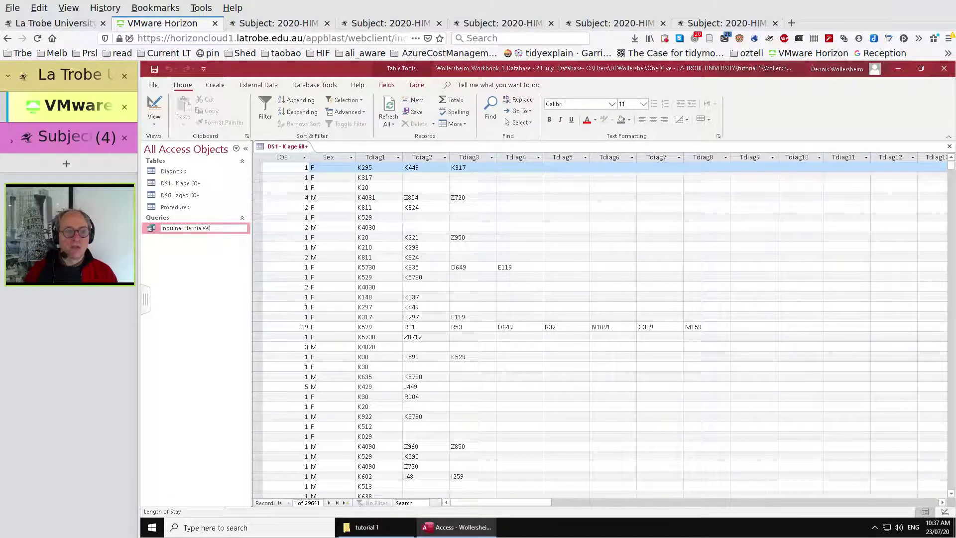
text(With Comp)
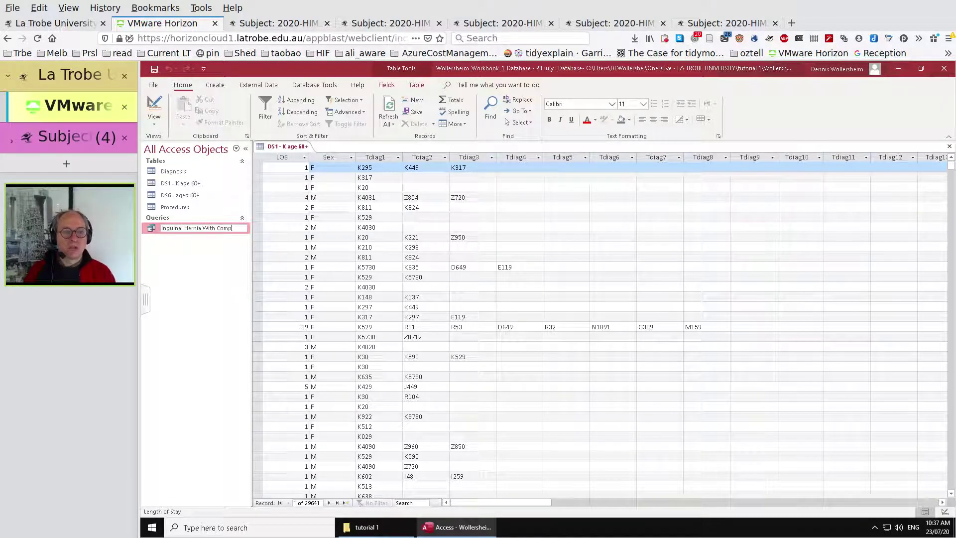
text(lications)
key(Return)
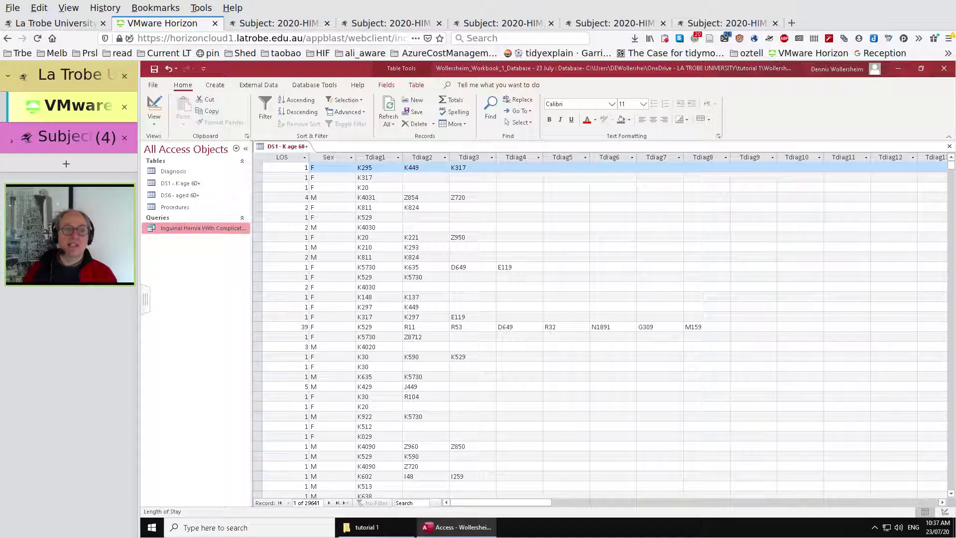
right_click(223, 232)
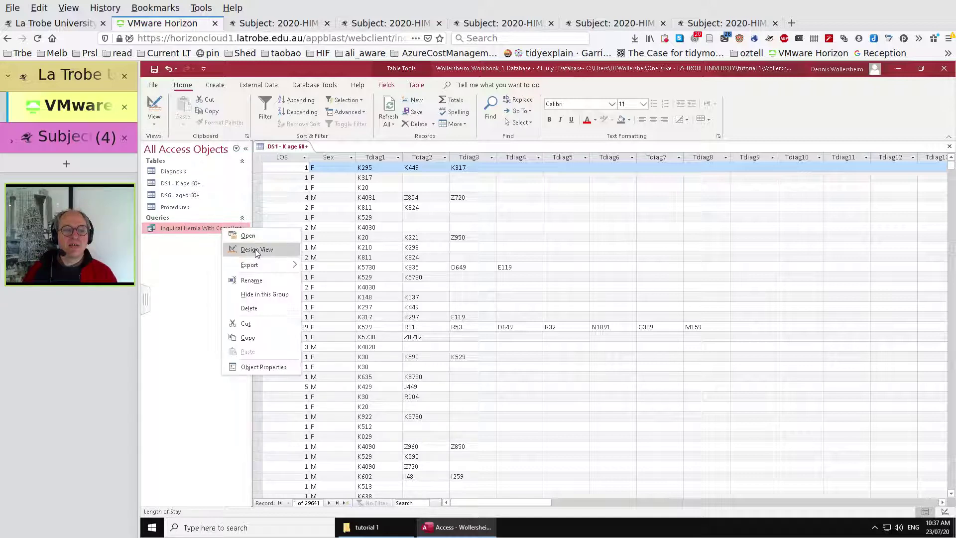
click(258, 281)
key(End)
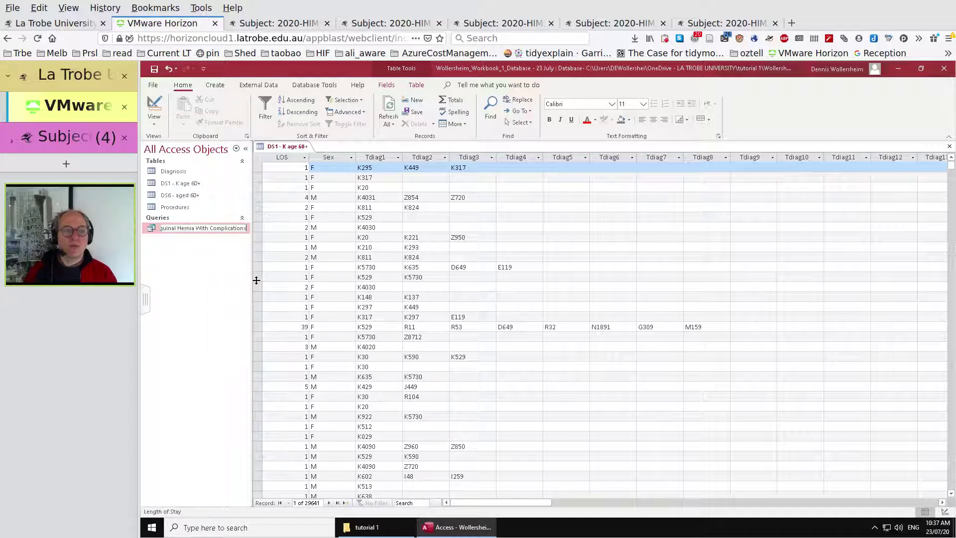
key(ctrl+a)
key(BackSpace)
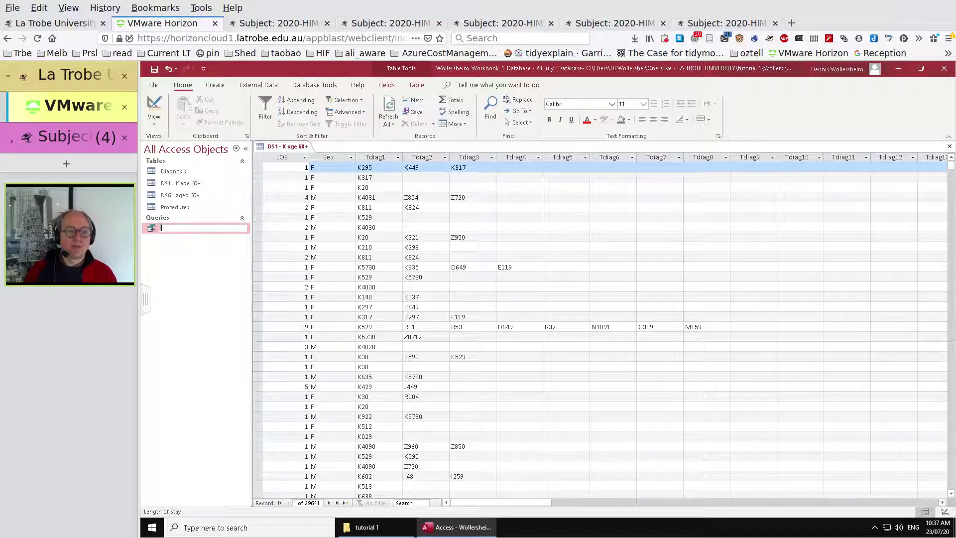
key(Return)
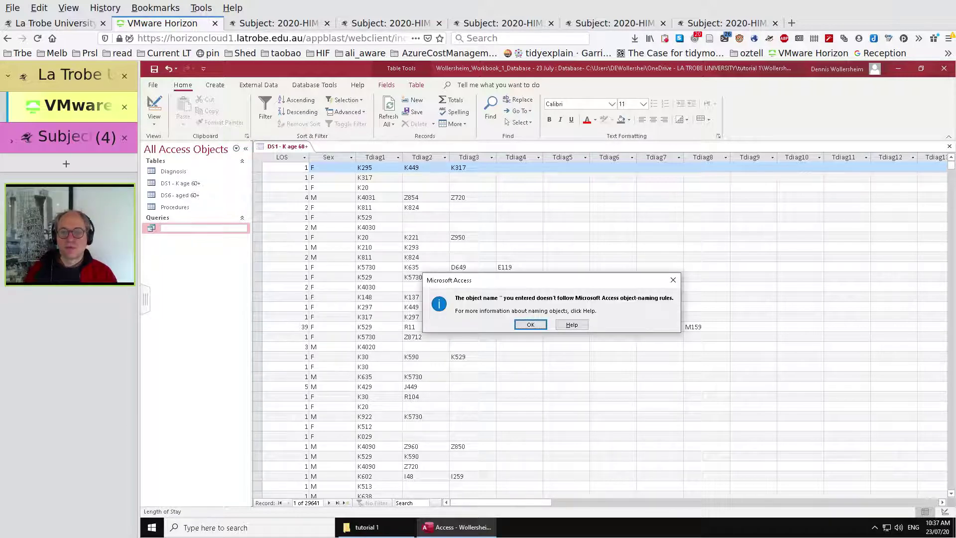
click(530, 324)
key(ctrl+n)
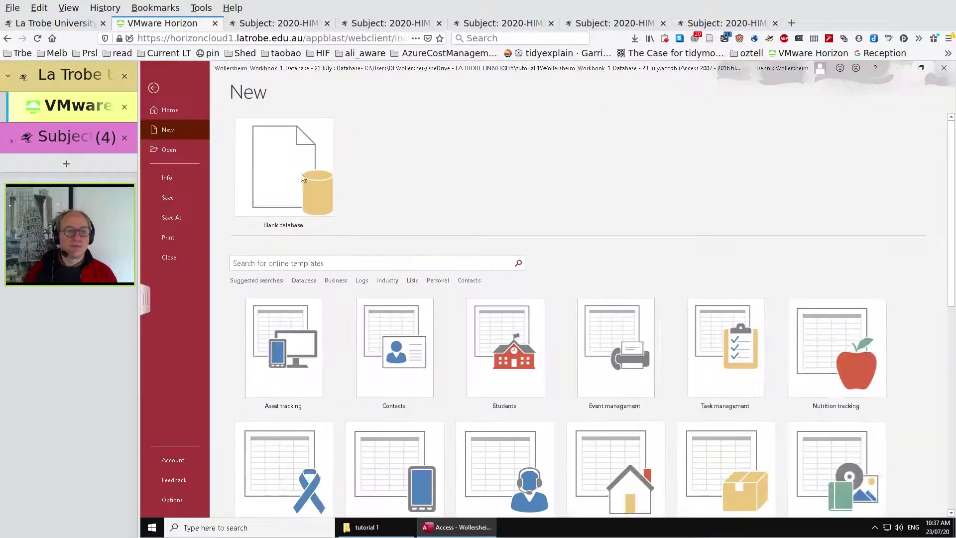
click(154, 90)
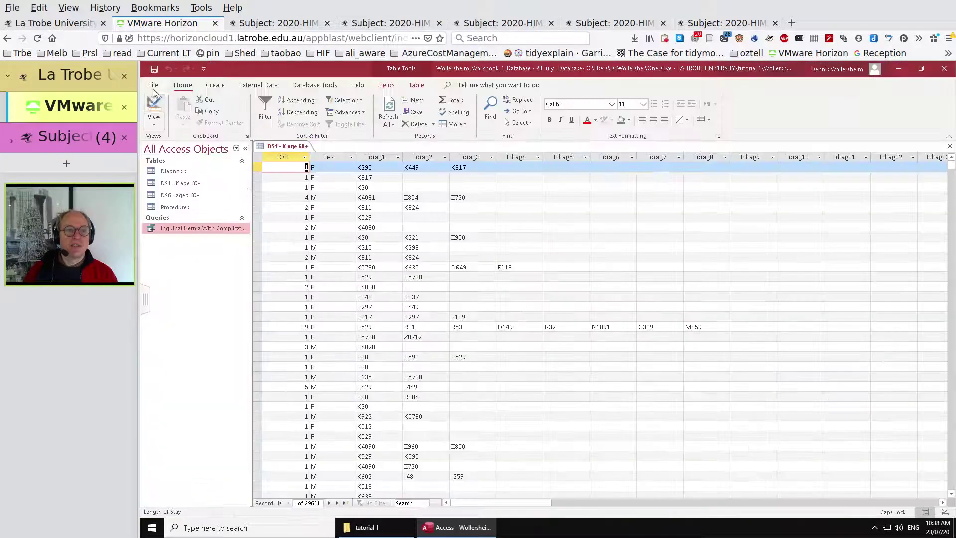
Step: Rename the query as Inguinal Hernia With Operations
right_click(211, 230)
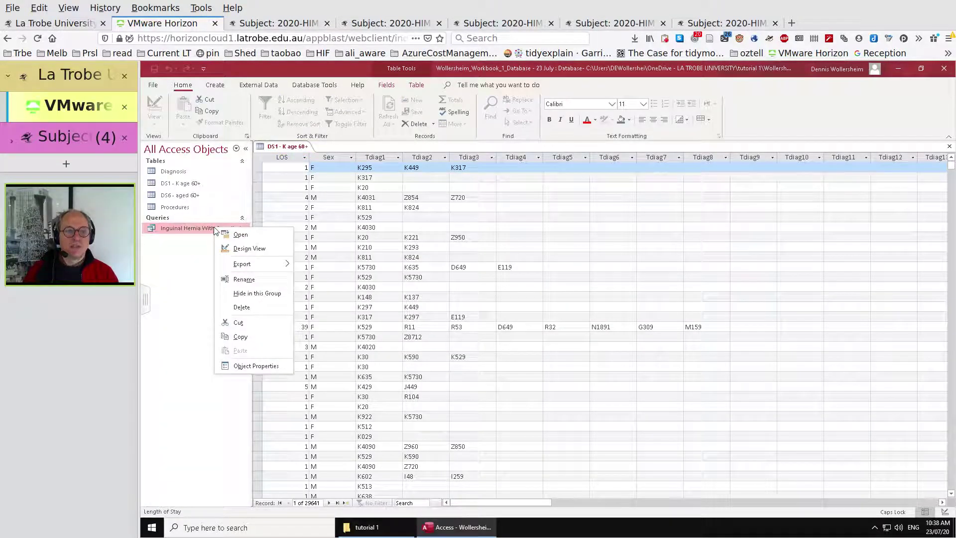
click(244, 280)
key(End)
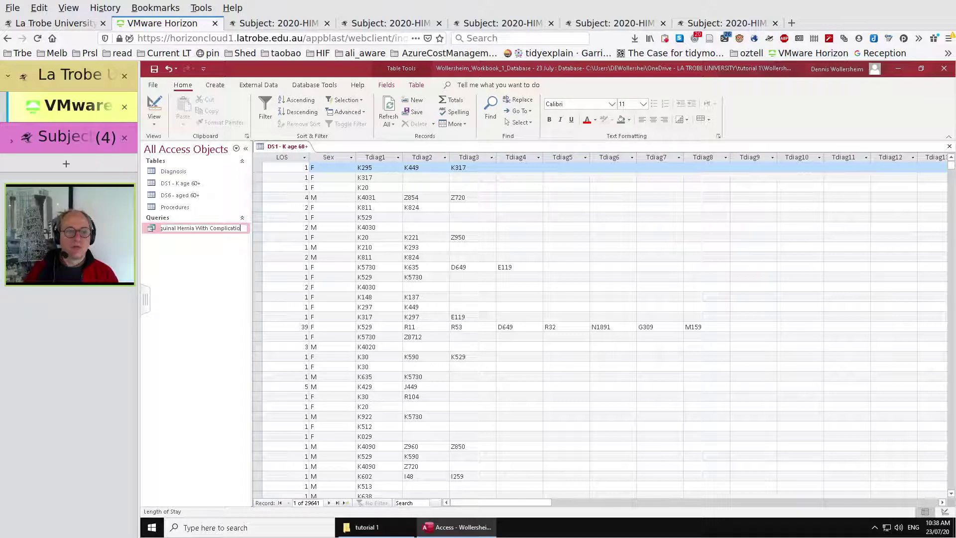
key(BackSpace)
key(BackSpace)
key(BackSpace)
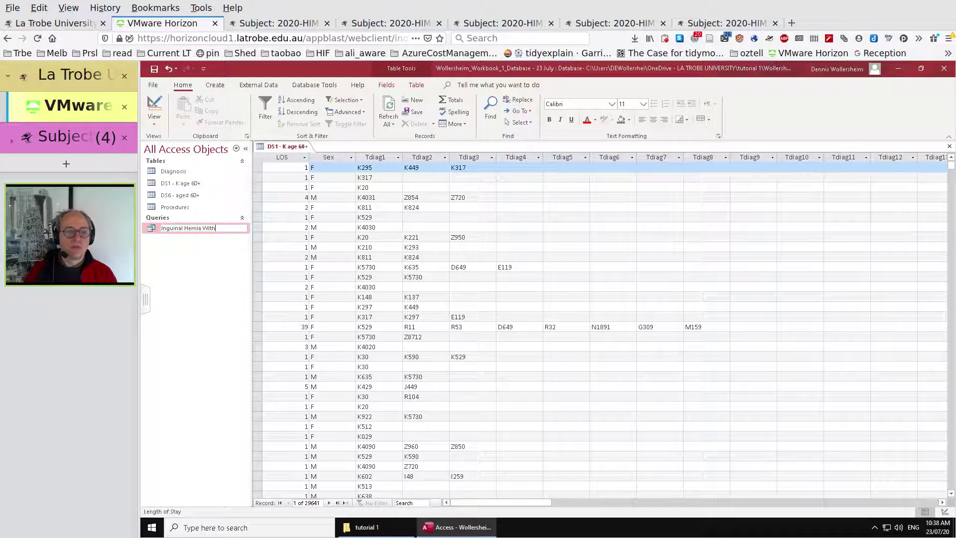
text(Operations)
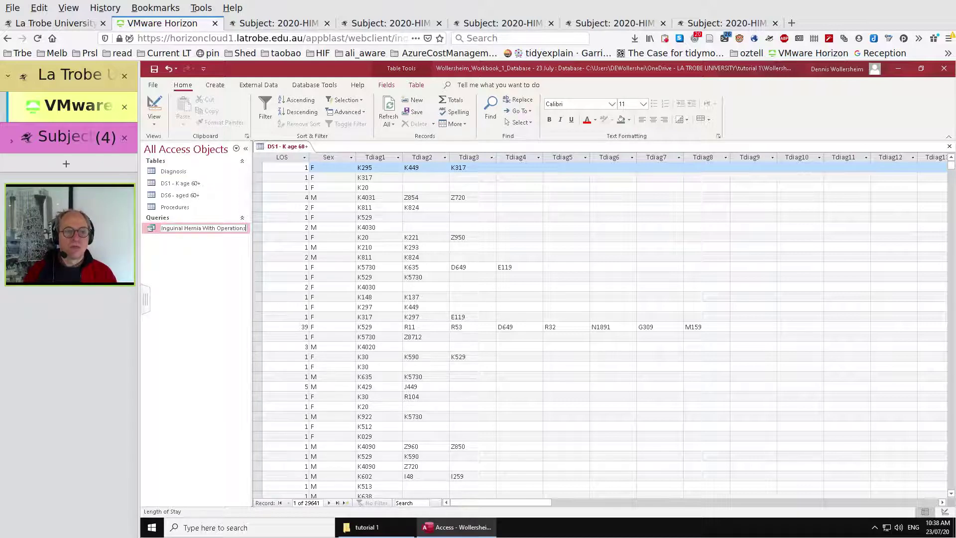
key(Return)
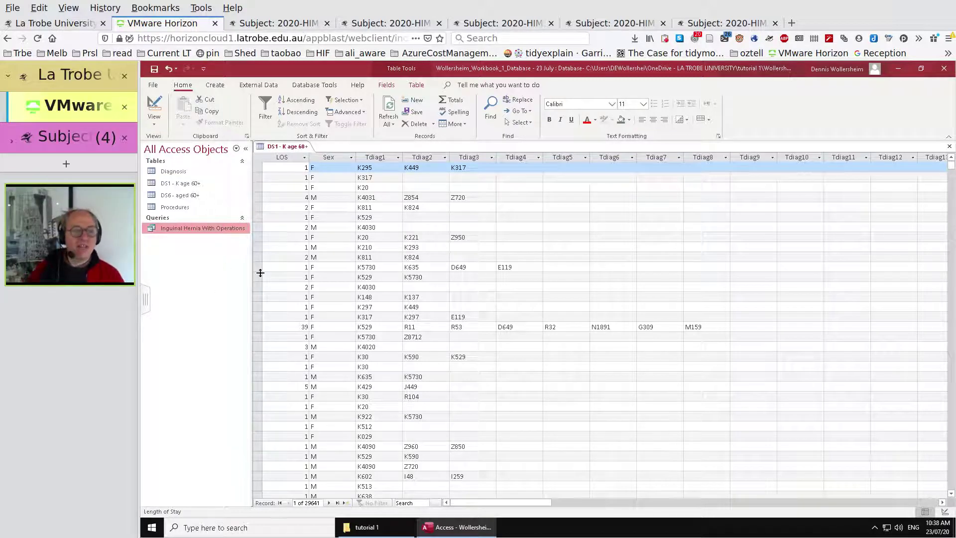
Step: Shorten the query's name back to Inguinal Hernia
click(239, 228)
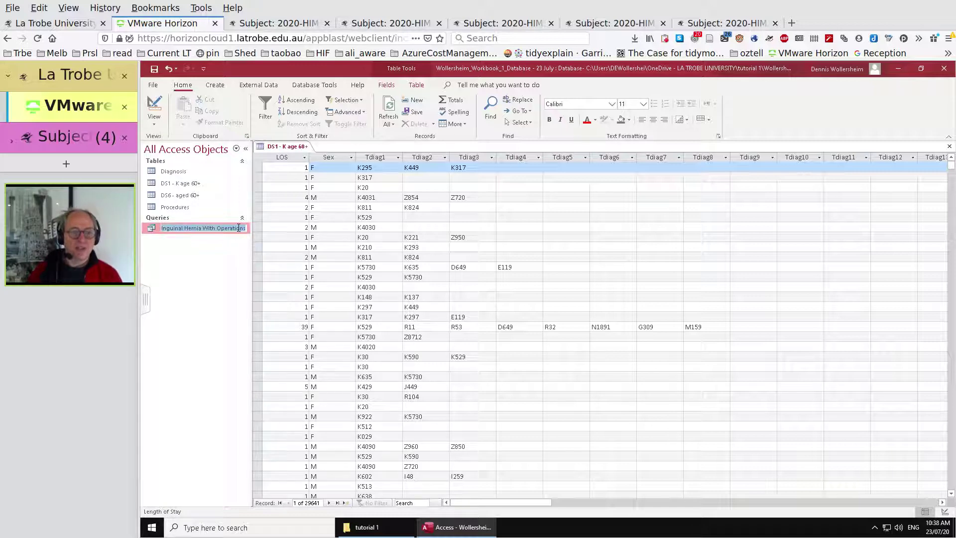
key(End)
key(BackSpace)
key(BackSpace)
key(BackSpace)
key(BackSpace)
key(BackSpace)
key(BackSpace)
key(BackSpace)
key(BackSpace)
key(BackSpace)
key(BackSpace)
key(BackSpace)
key(BackSpace)
key(BackSpace)
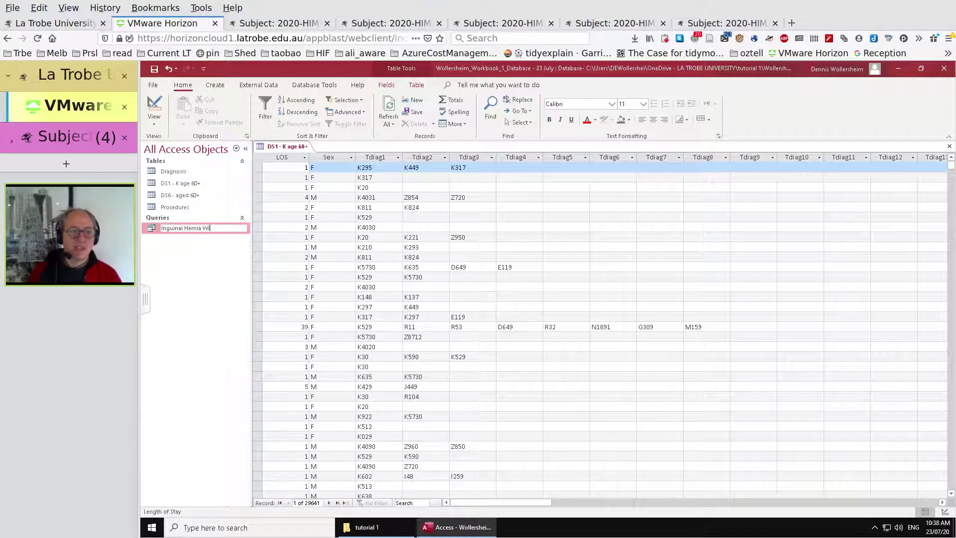
key(Return)
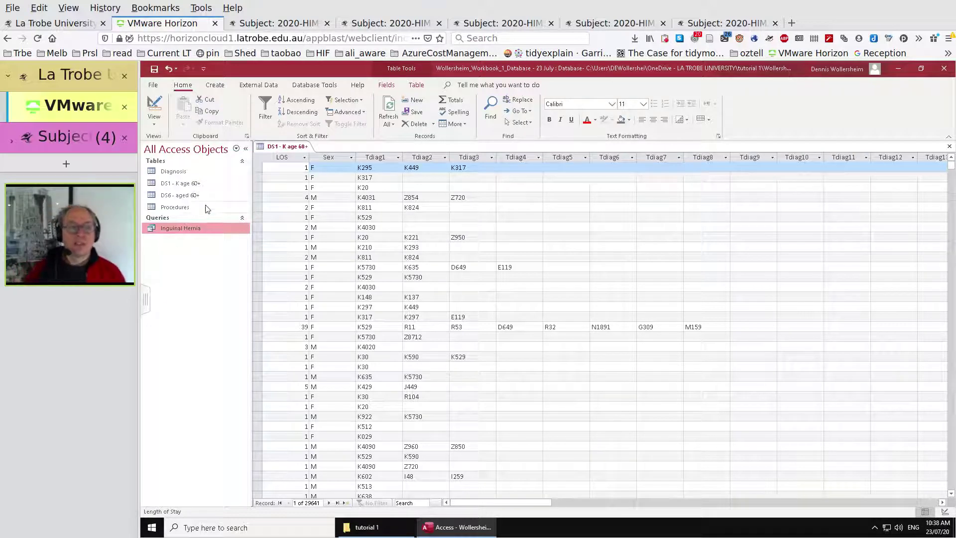
Step: Create a new query in Design view and add the Inguinal Hernia query as its data source
click(217, 86)
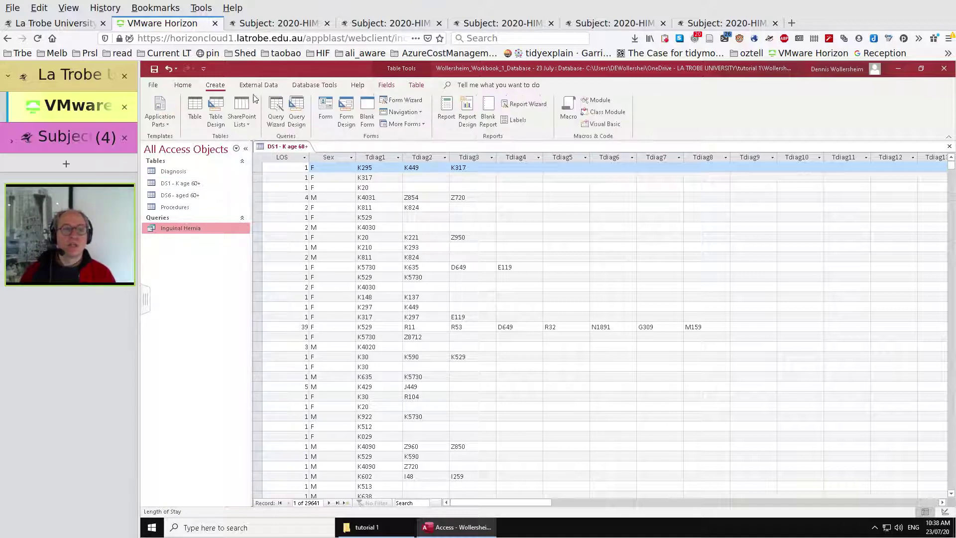
click(297, 110)
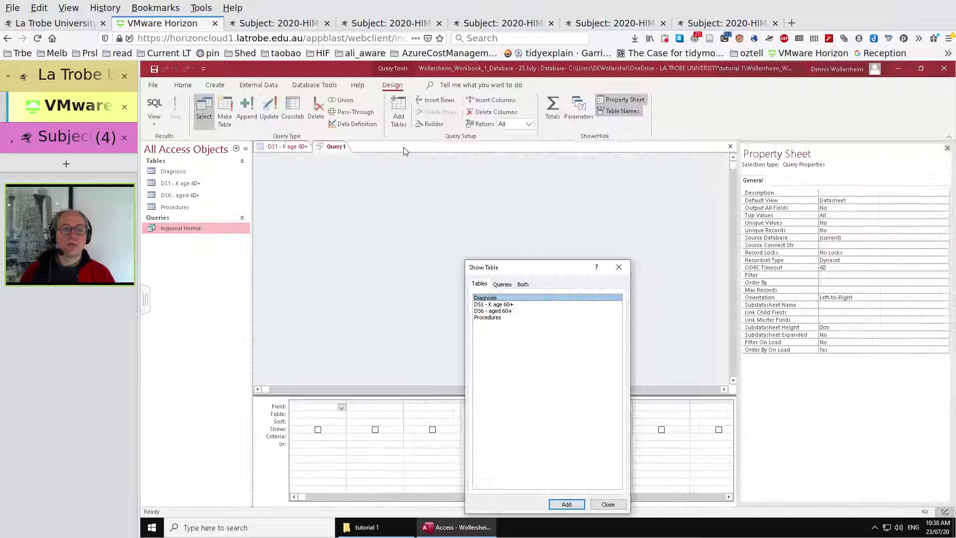
click(506, 285)
click(529, 285)
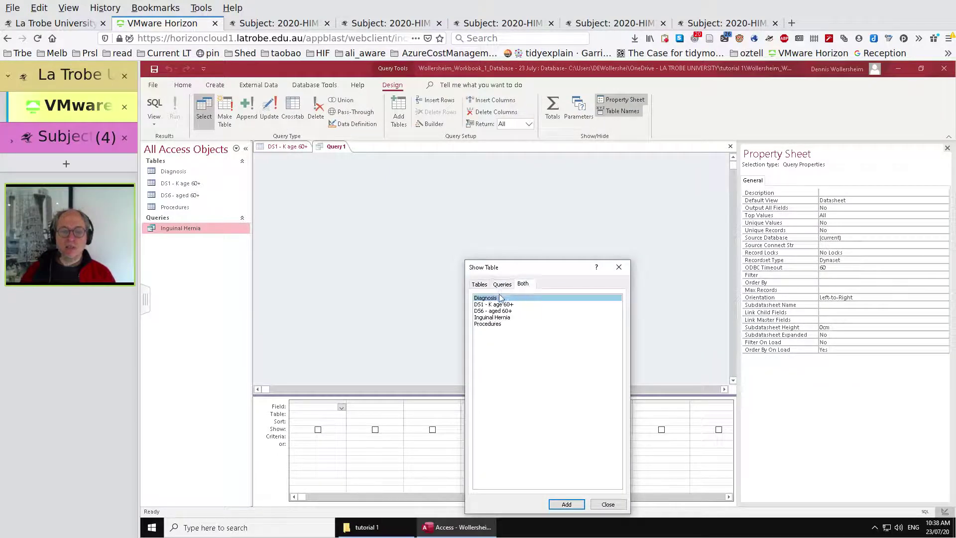
click(512, 287)
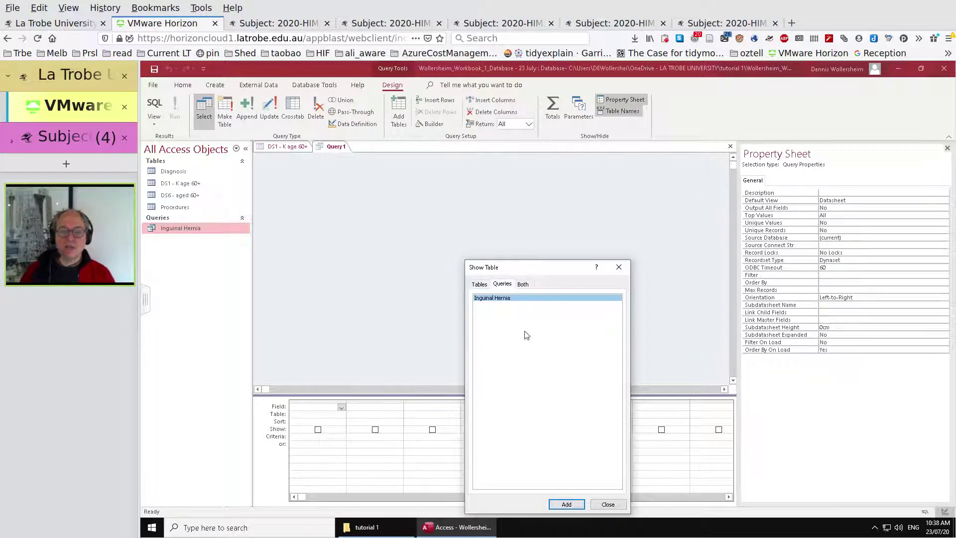
click(608, 504)
drag(164, 227, 316, 191)
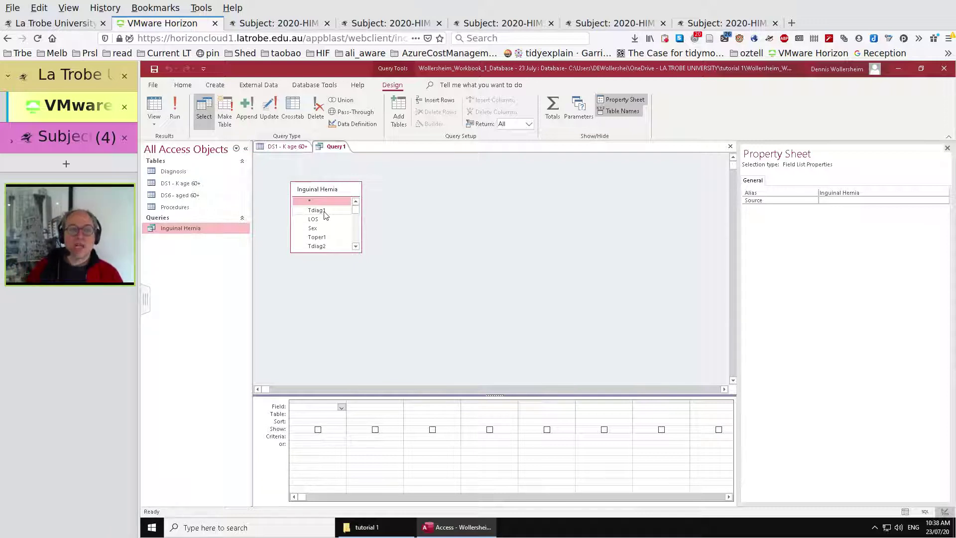
Step: Add all Inguinal Hernia fields from Tdiag1 through Tdiag25 to the design grid, and run the query
click(347, 211)
scroll(357, 212, down, 5)
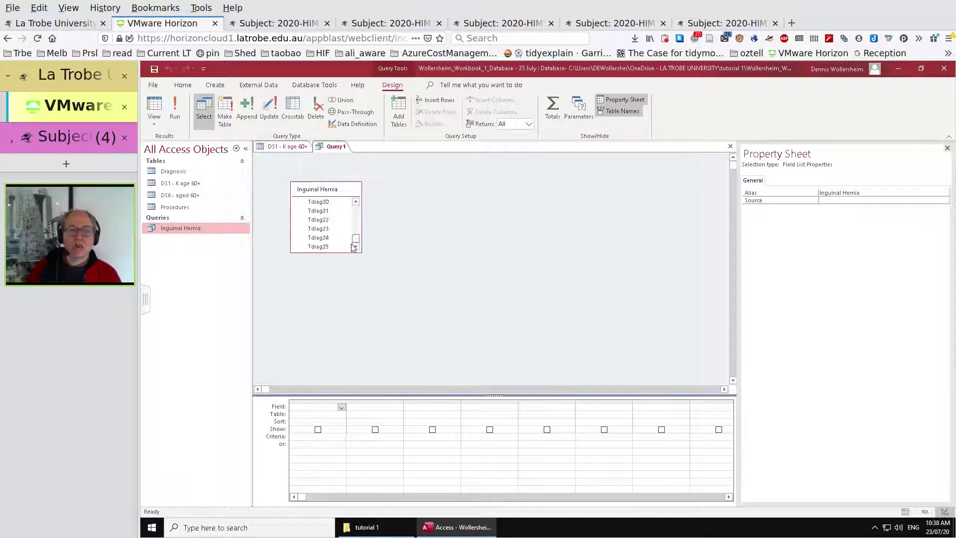
shift+click(320, 246)
drag(324, 221, 318, 409)
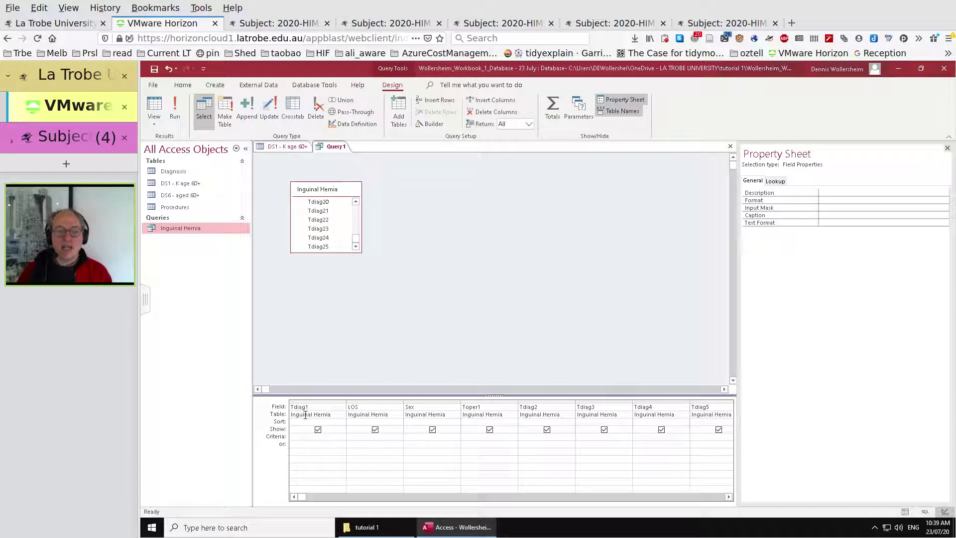
click(175, 107)
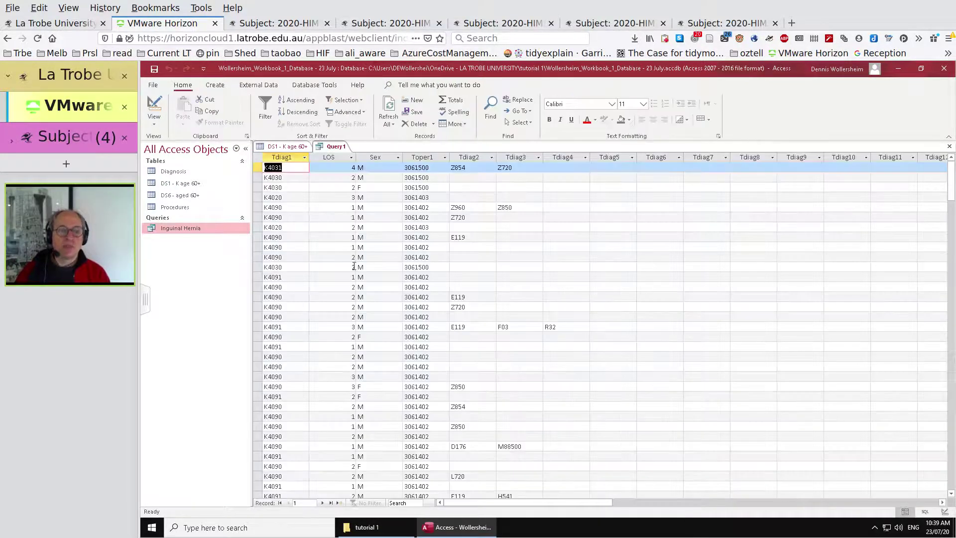
Step: Return to the design, filter Tdiag2 with the criterion T*, and run the query
click(154, 108)
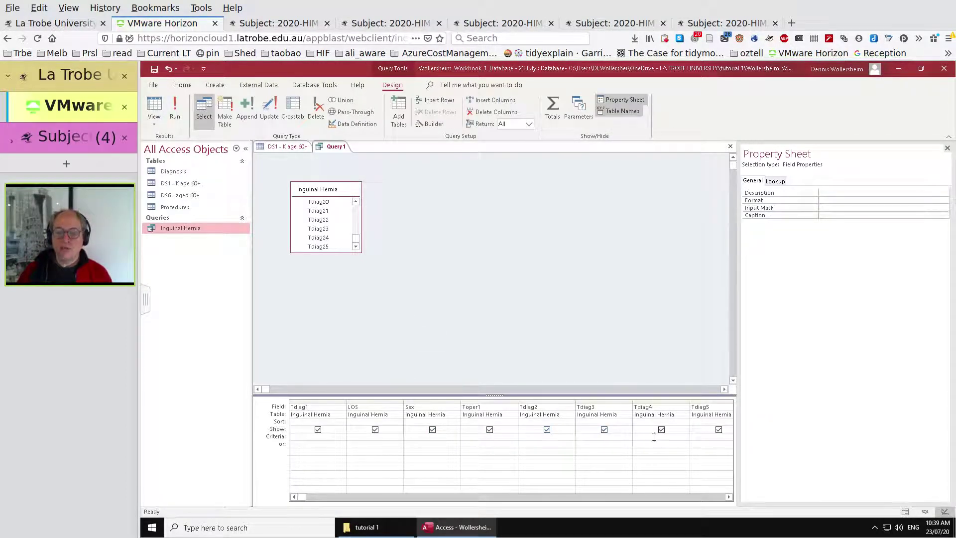
click(536, 437)
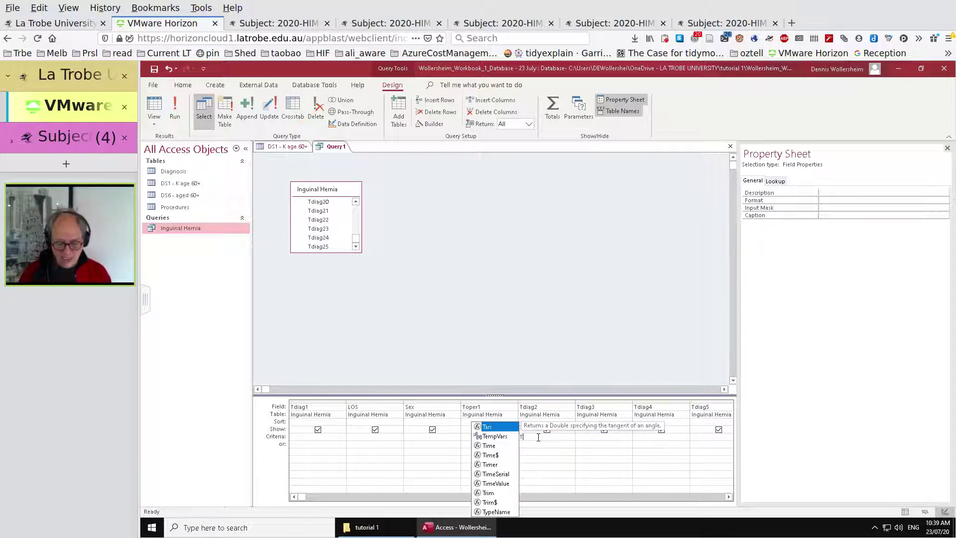
text(T*)
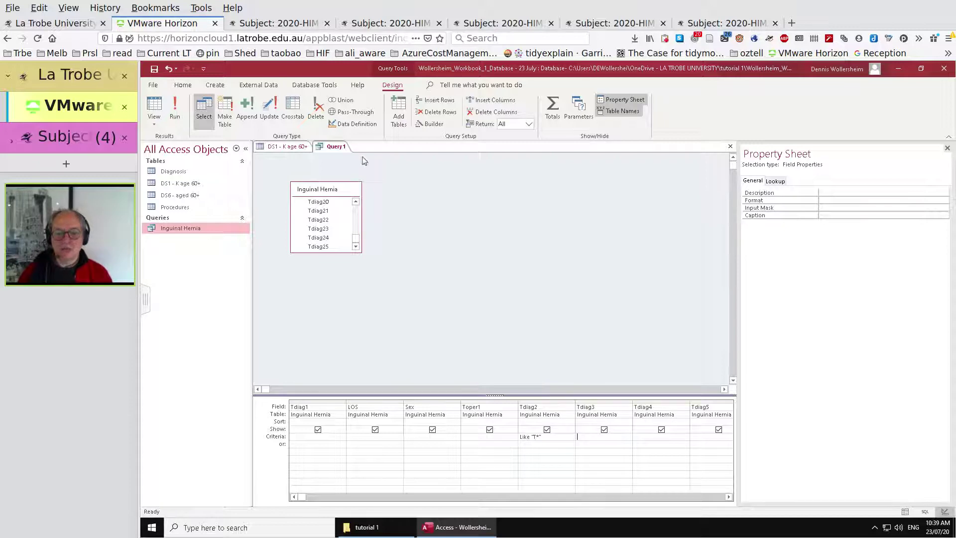
click(174, 110)
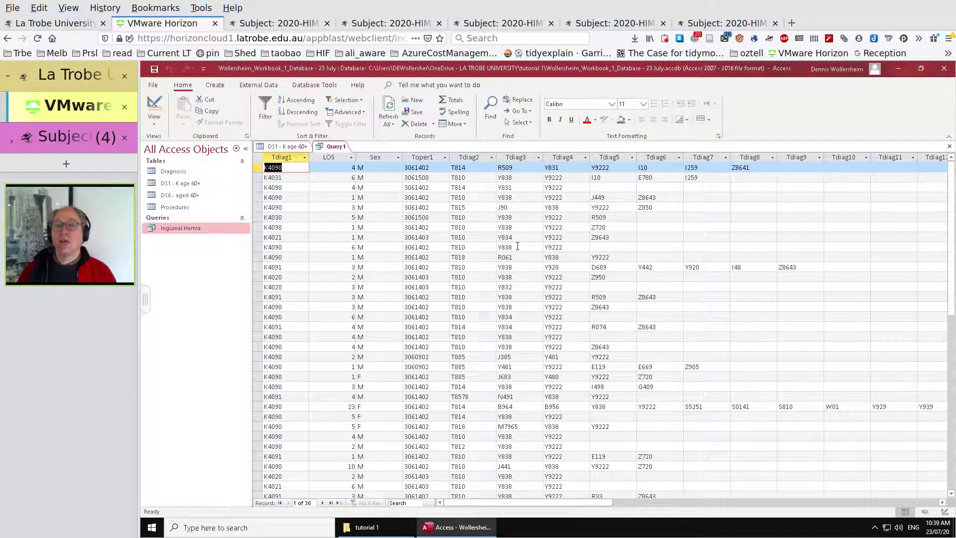
Step: Return to the design and clear the criterion from the Tdiag2 field, leaving the query unsaved
click(155, 107)
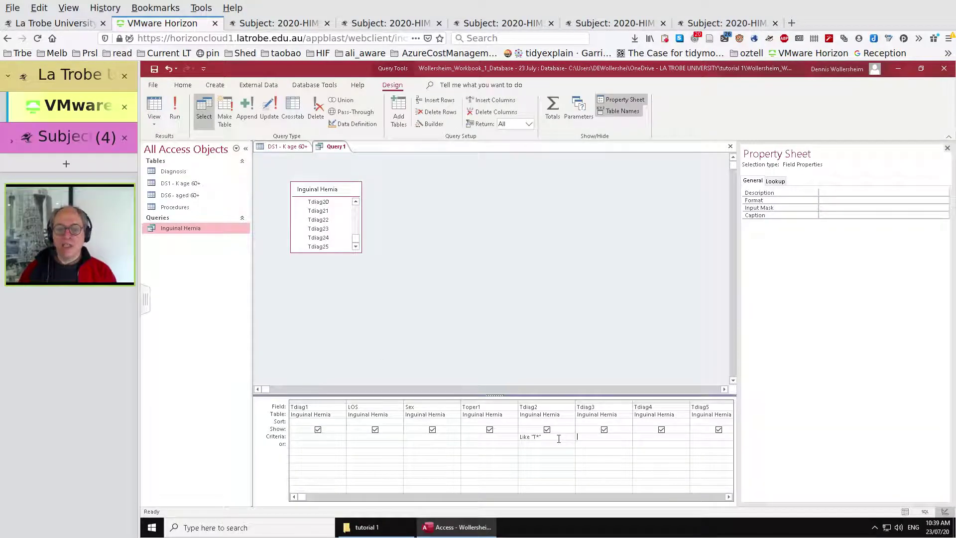
key(BackSpace)
text(c)
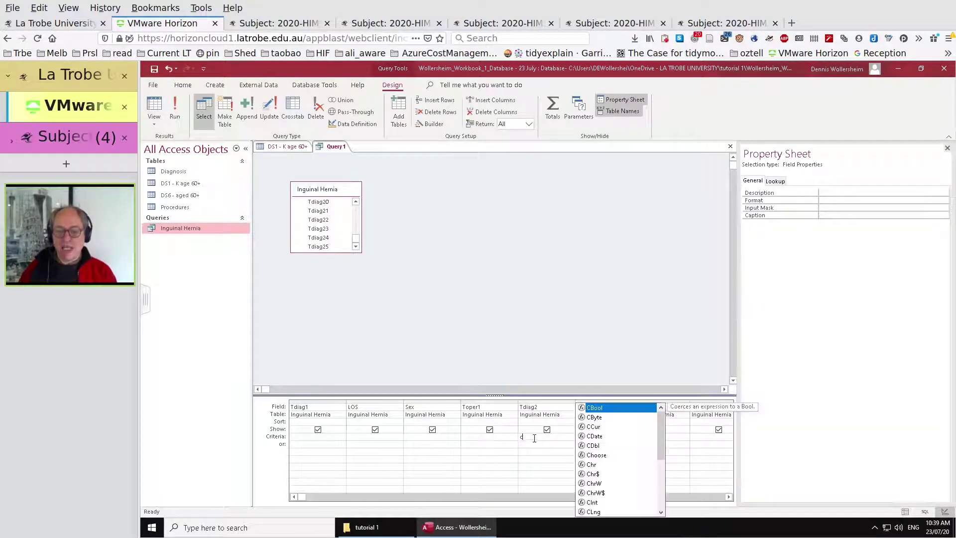
key(Caps_Lock)
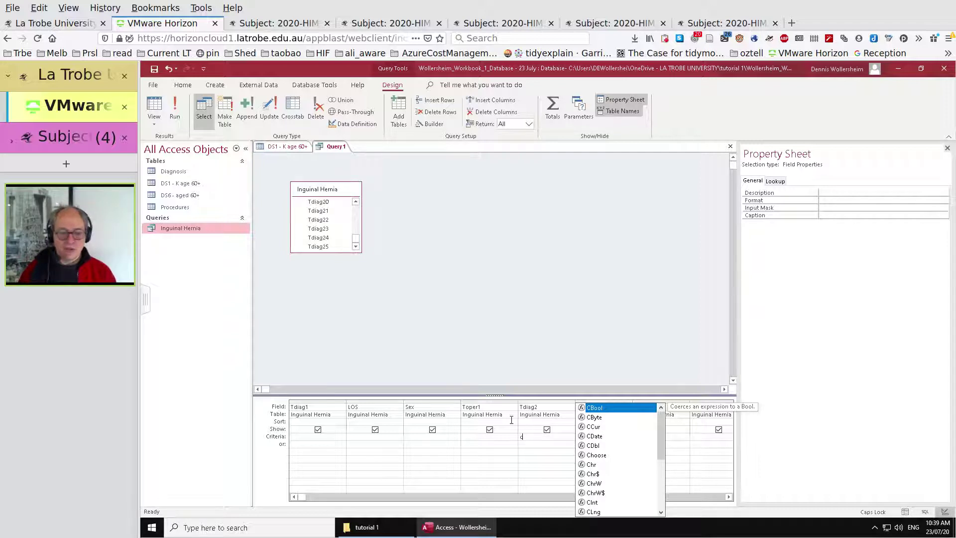
click(537, 437)
key(Caps_Lock)
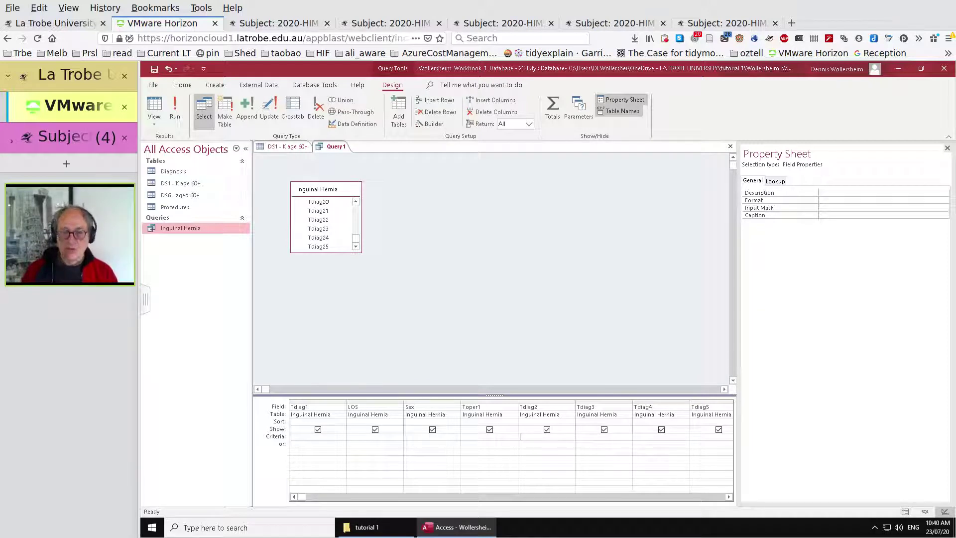
click(525, 402)
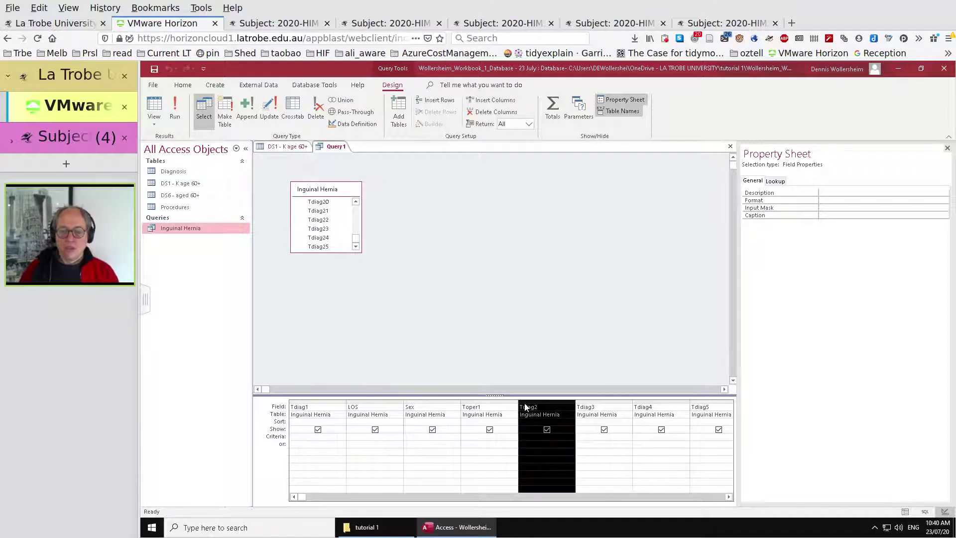
click(507, 436)
key(ctrl+s)
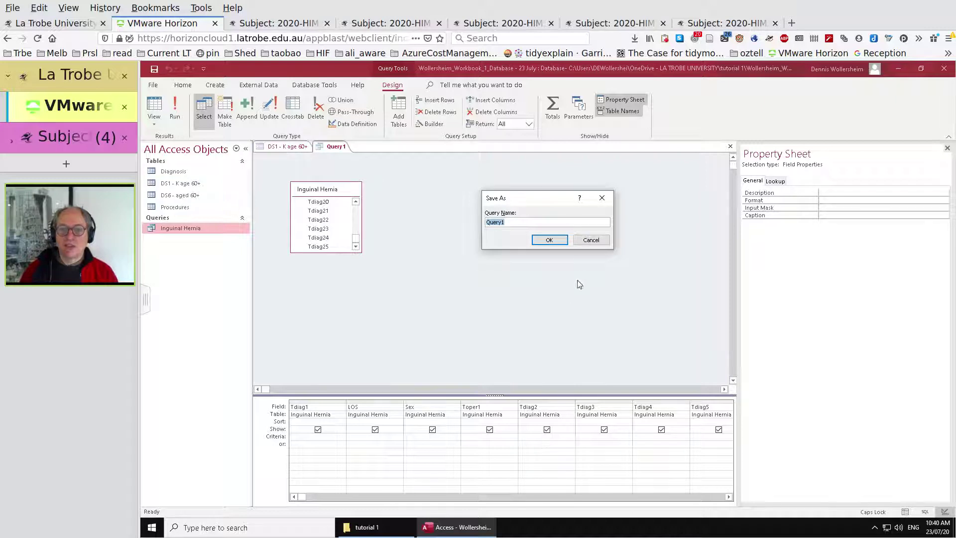
click(591, 241)
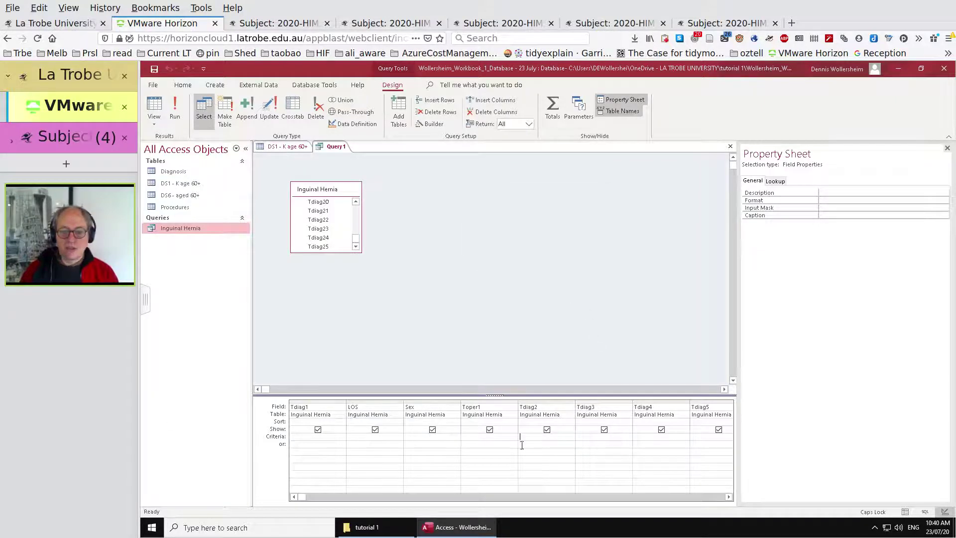
Step: Enter T* as the criterion for Tdiag2 in the first criteria row
text(T*)
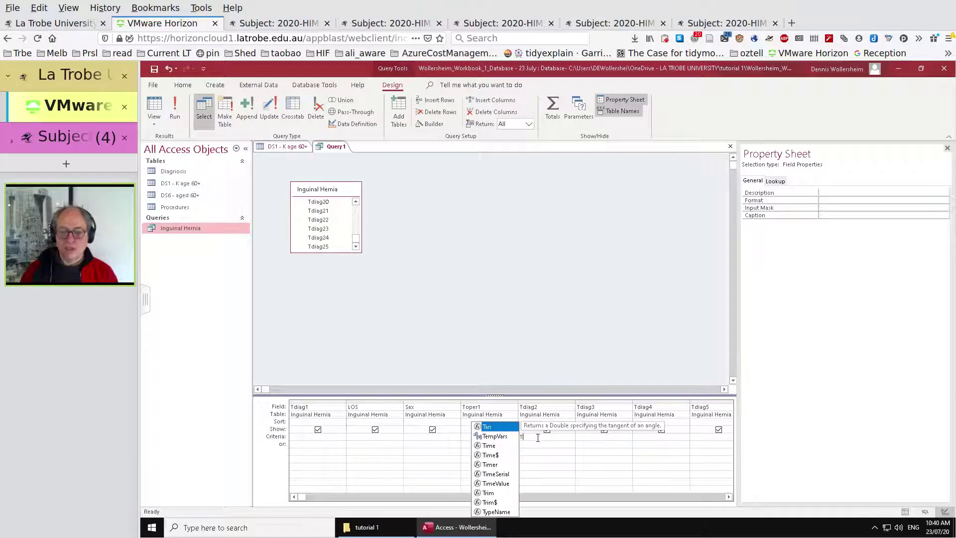
double_click(522, 437)
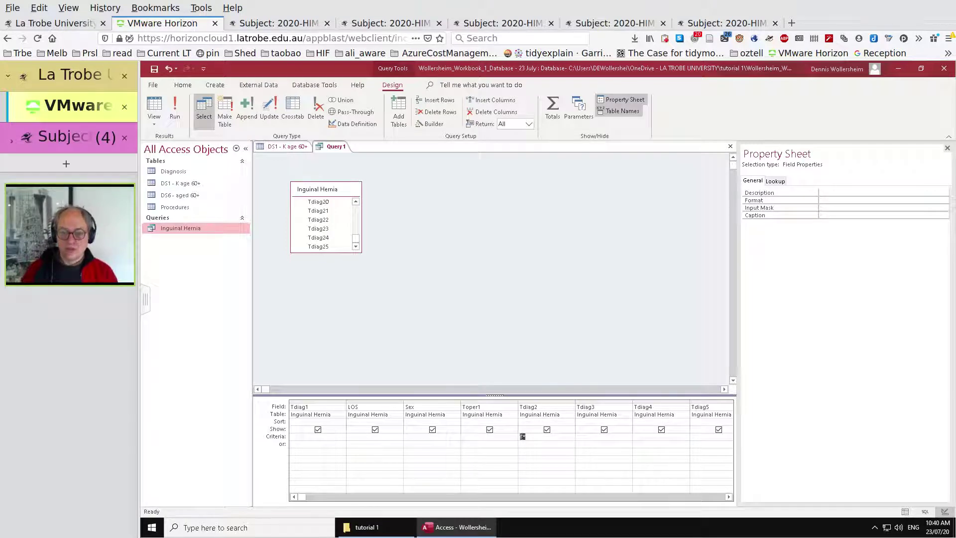
text(c)
key(BackSpace)
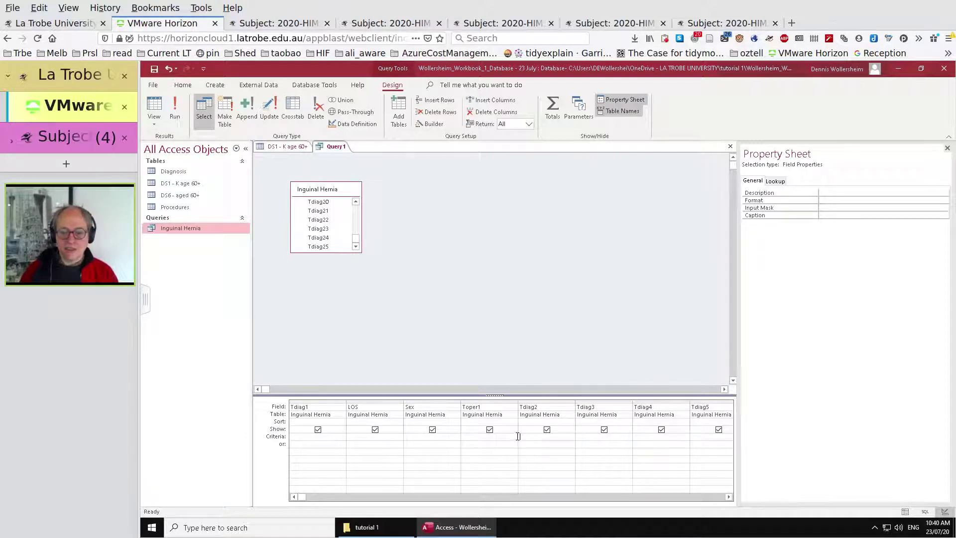
text(T*)
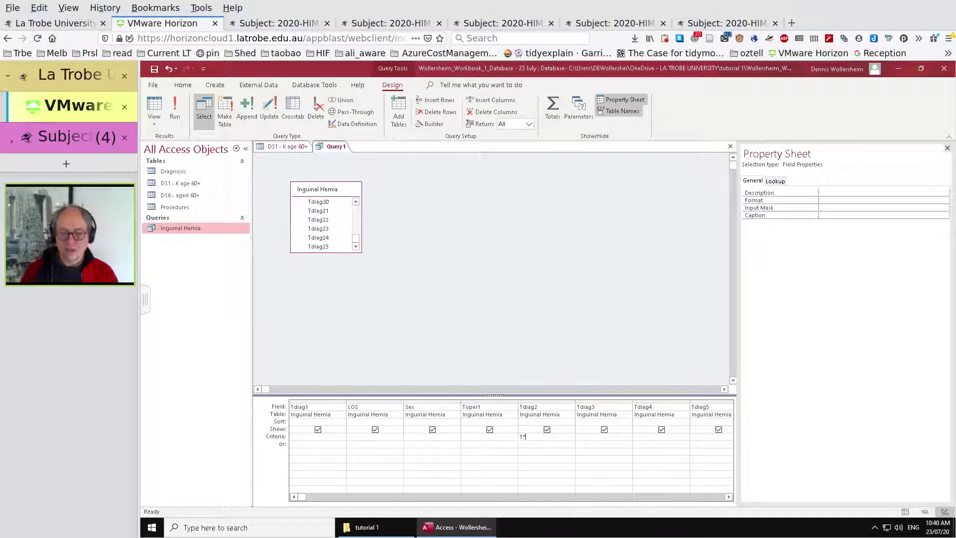
key(Tab)
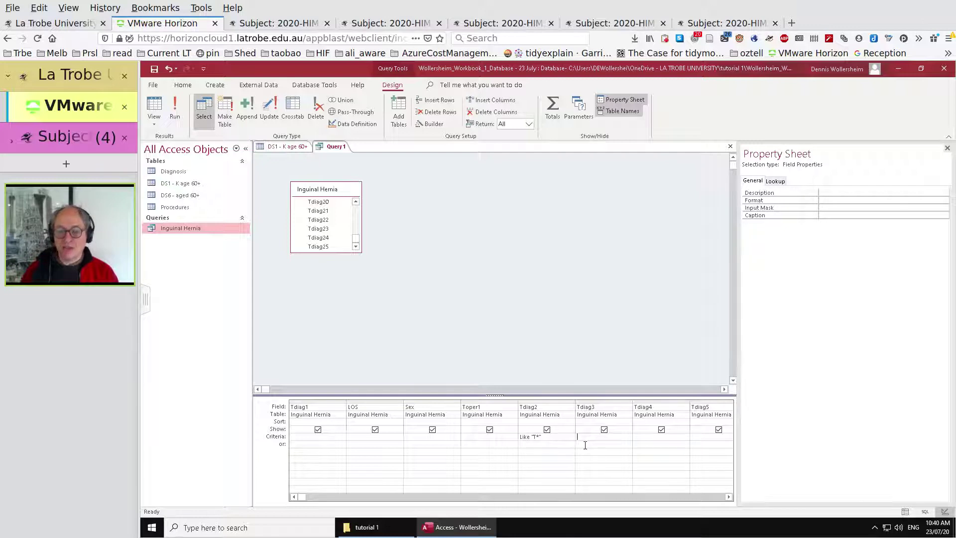
Step: Add the criterion T* for Tdiag3 on the same criteria row as Tdiag2, and run the query
text(T*)
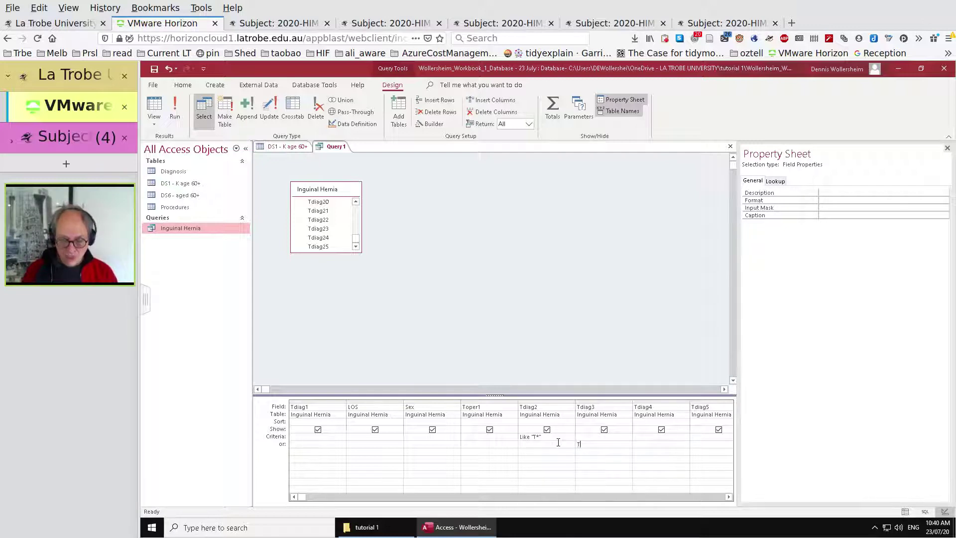
key(BackSpace)
key(BackSpace)
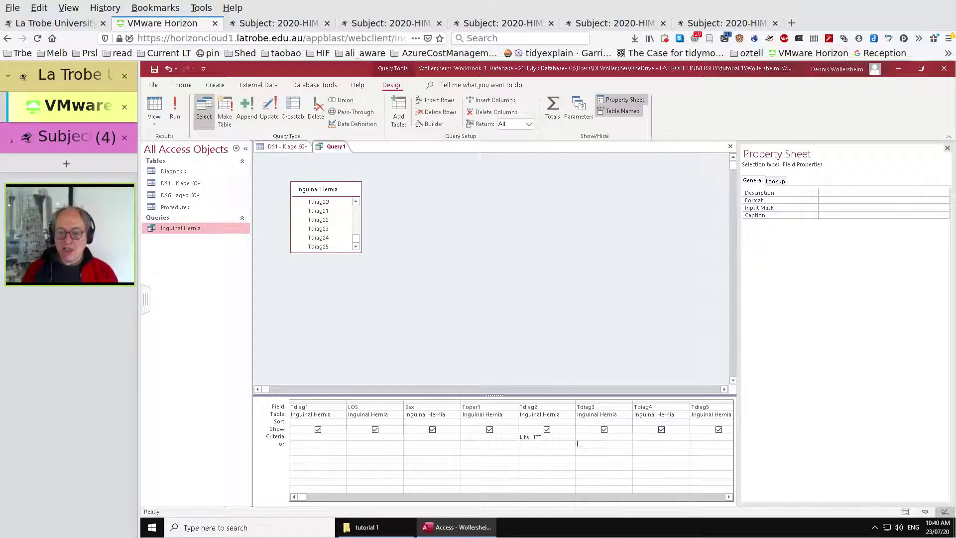
text(T*)
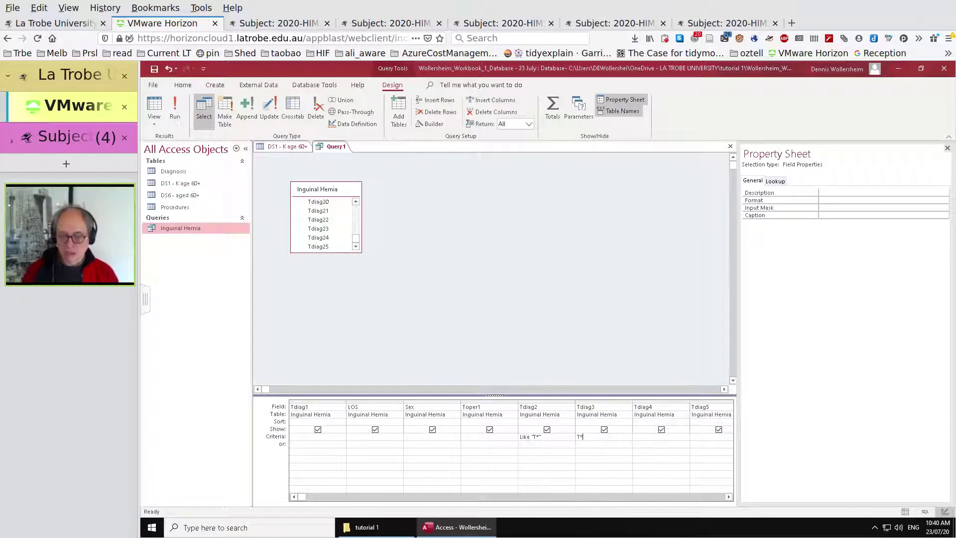
click(556, 452)
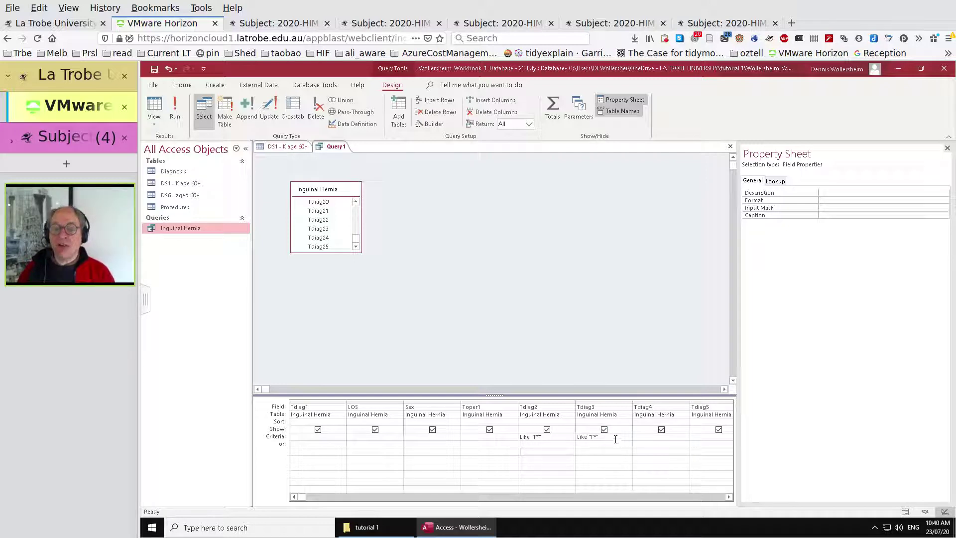
click(175, 108)
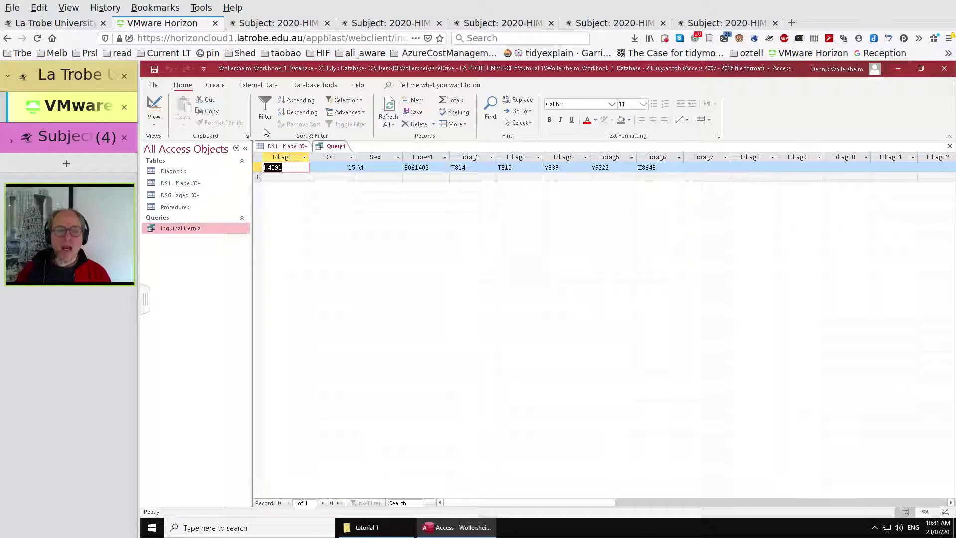
Step: Return to the design, move the Tdiag3 criterion T* to the "or" row, and run the query
click(154, 103)
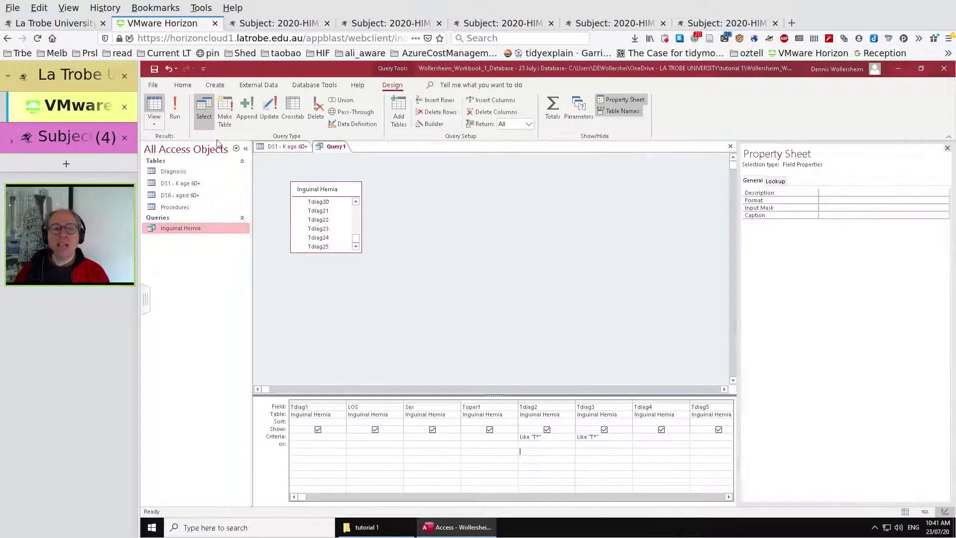
click(573, 435)
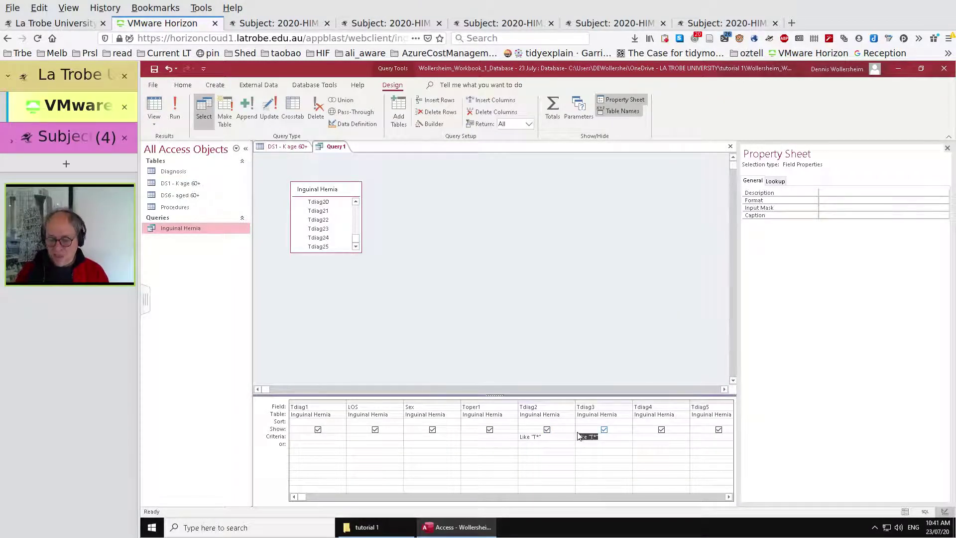
key(Delete)
click(587, 442)
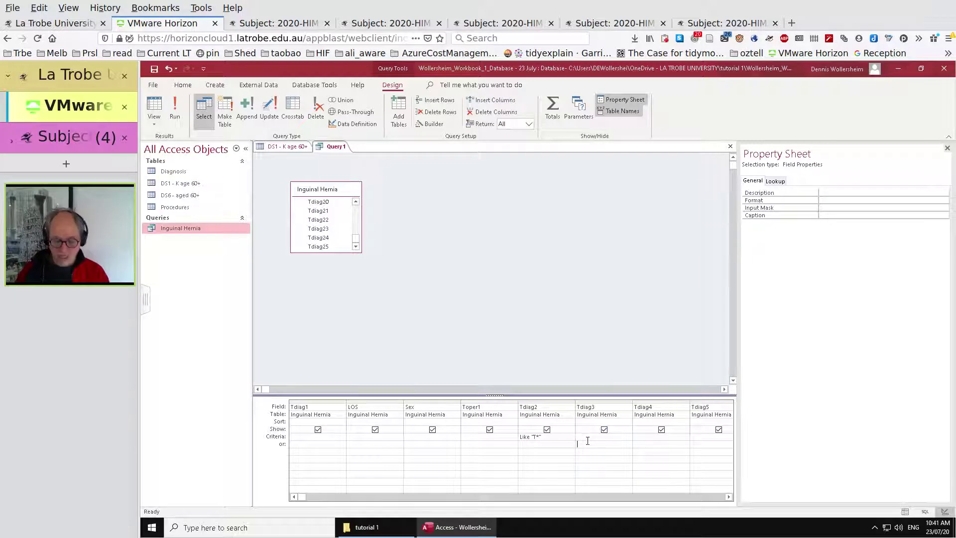
text(T*)
key(Tab)
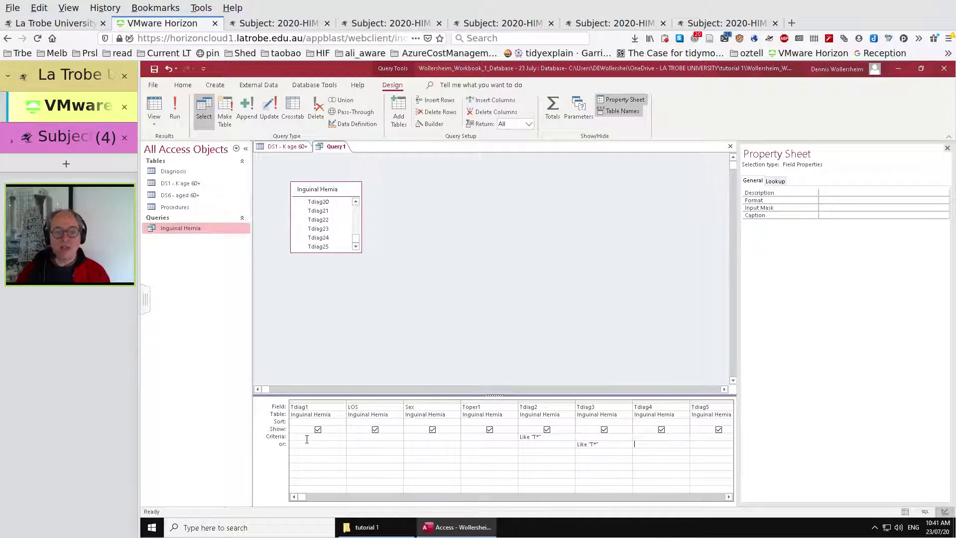
click(175, 107)
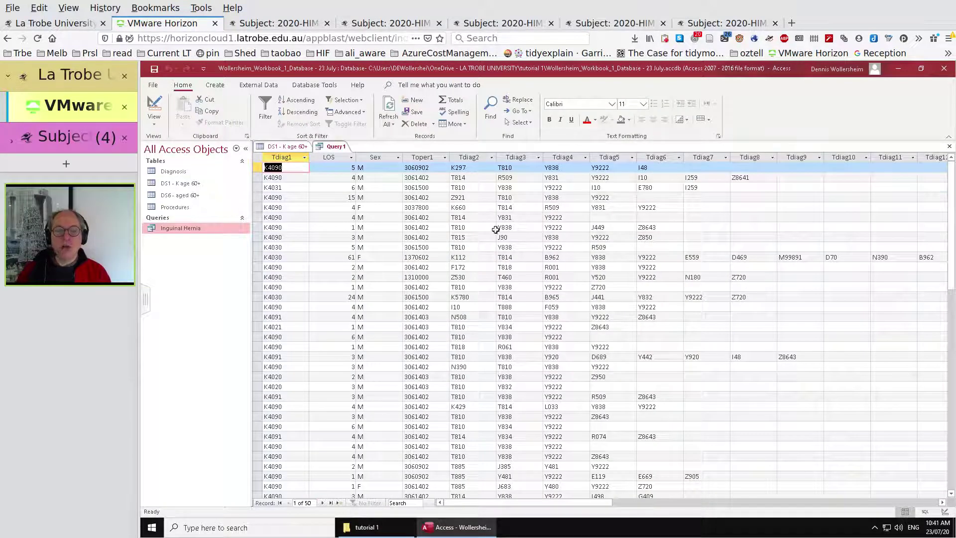
click(473, 169)
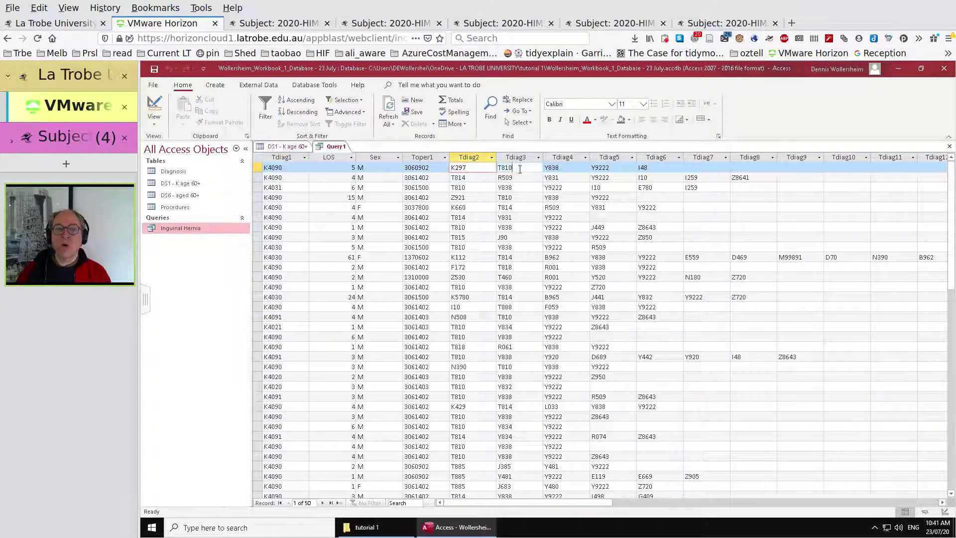
Step: Check the first three result rows for a T code in either Tdiag2 or Tdiag3
click(520, 170)
click(523, 178)
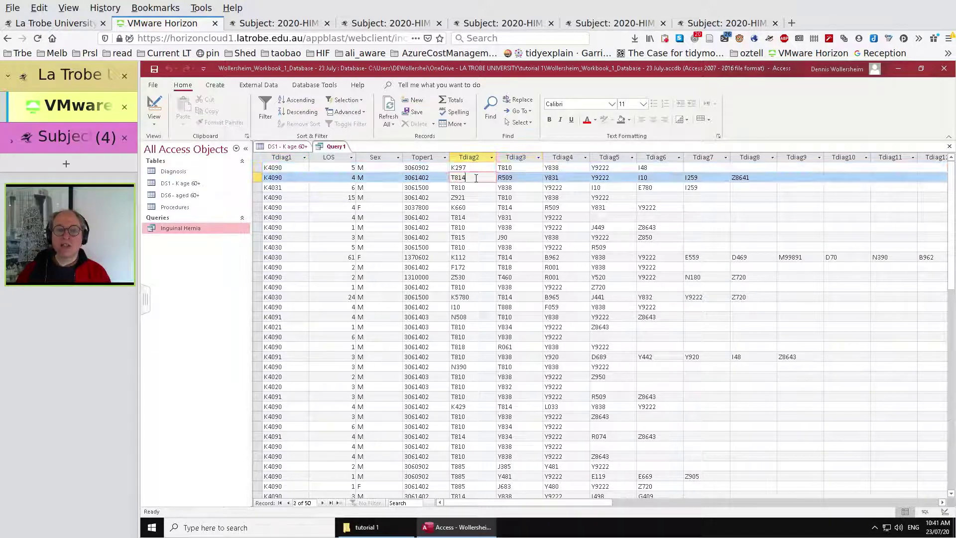
click(523, 188)
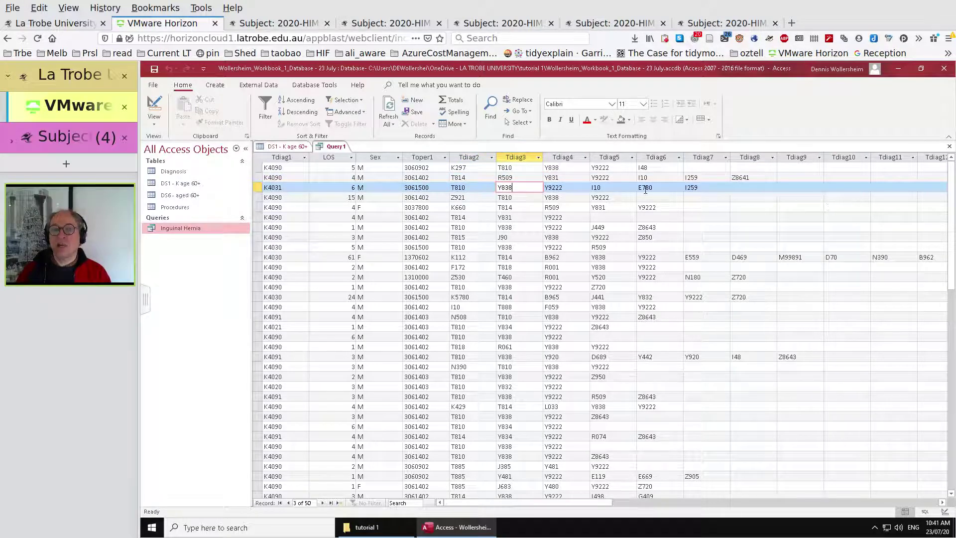
Step: Return to the design and add the criterion T* for Tdiag4 and Tdiag5, each on its own successive "or" row
click(154, 106)
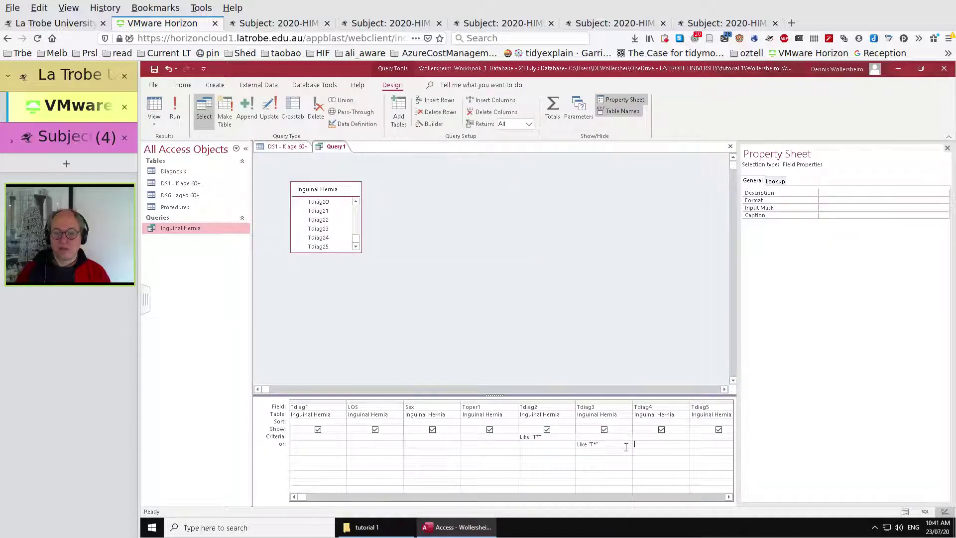
click(644, 451)
text(T*)
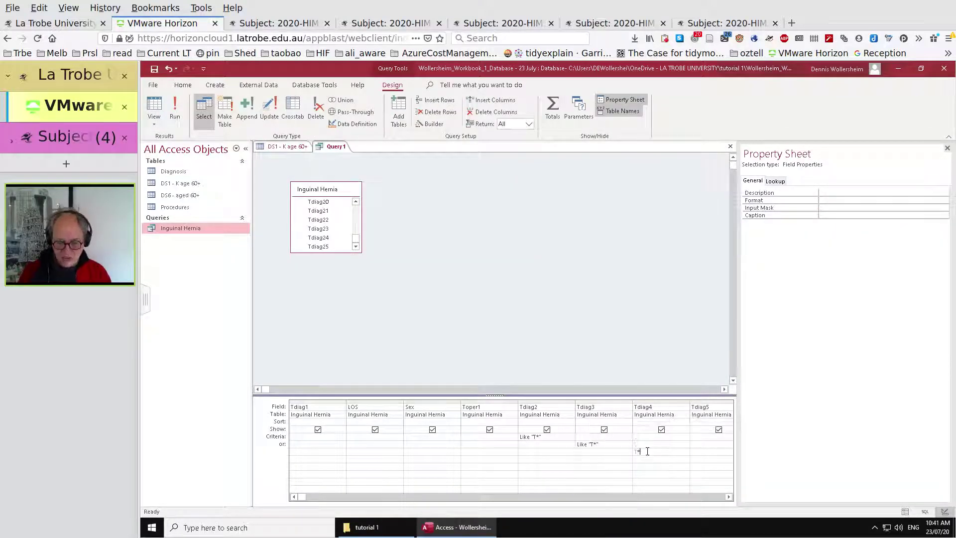
key(Tab)
key(Down)
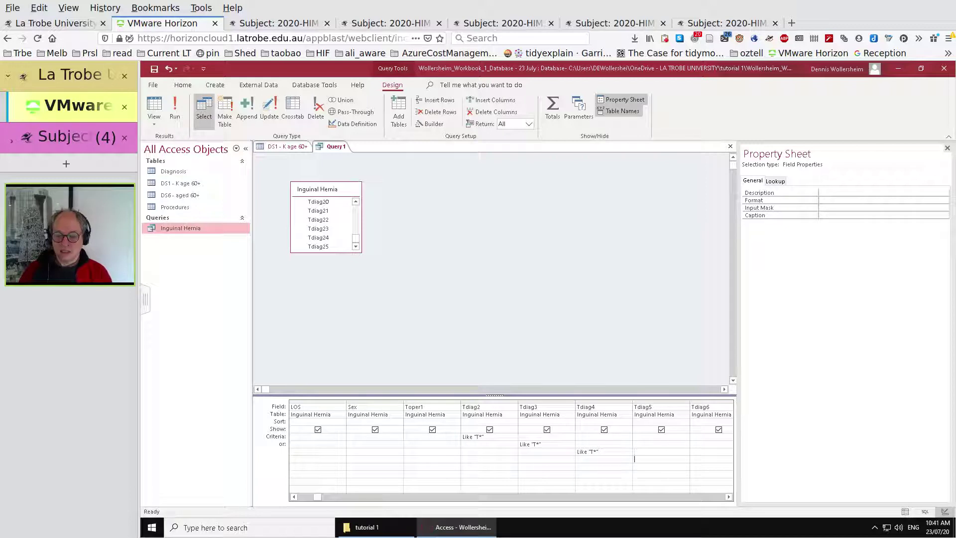
text(T*)
key(Tab)
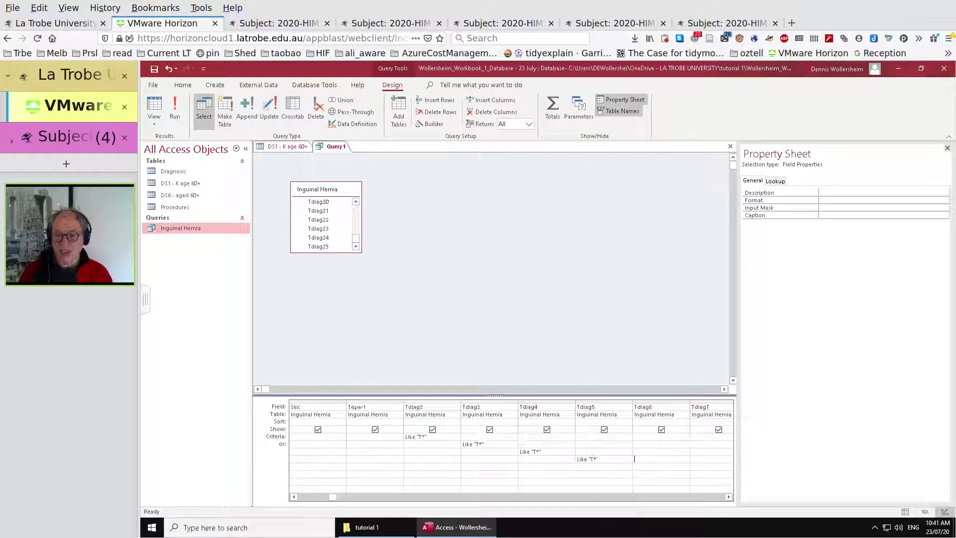
Step: Add the criterion T* with a capital T for Tdiag6 and Tdiag7, each one row below the previous criterion
key(Down)
text(T*)
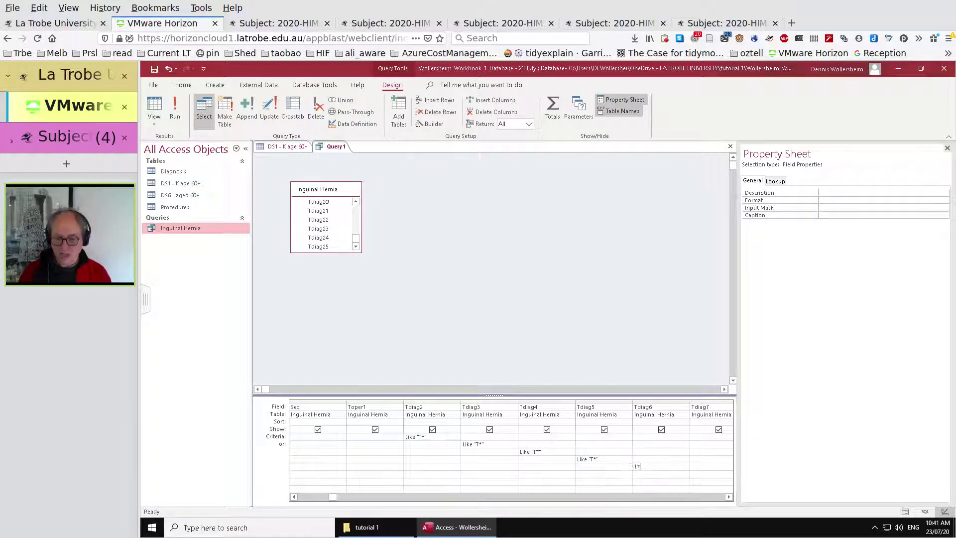
key(Tab)
key(Down)
text(t*)
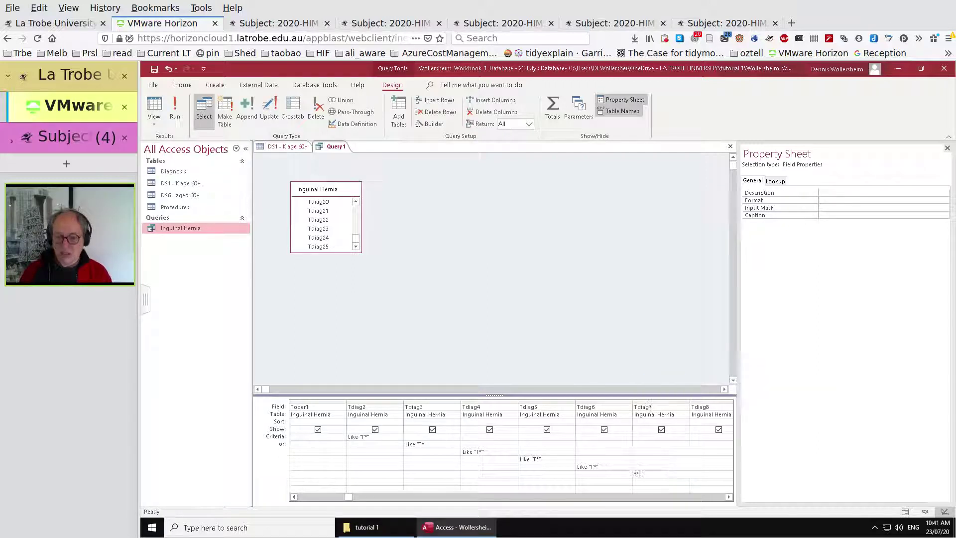
key(Tab)
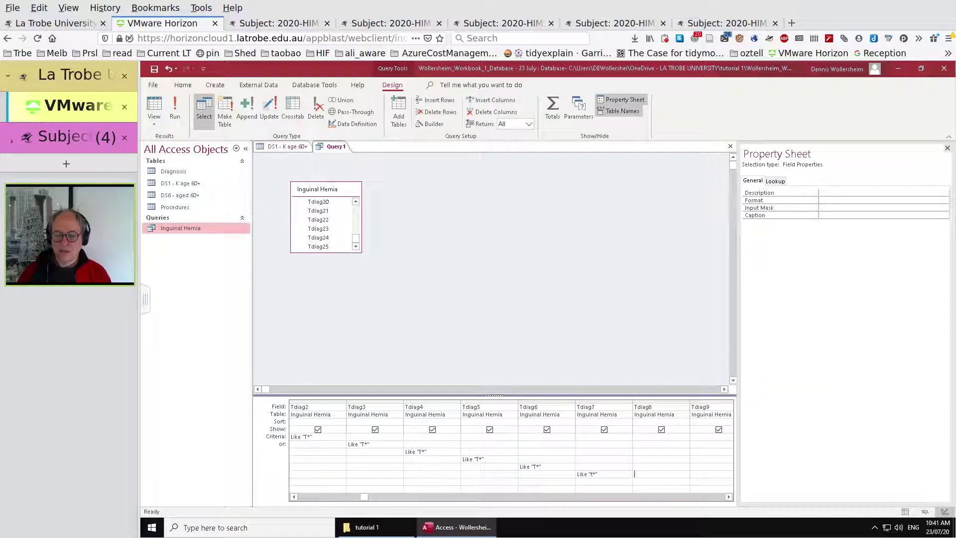
key(shift+Tab)
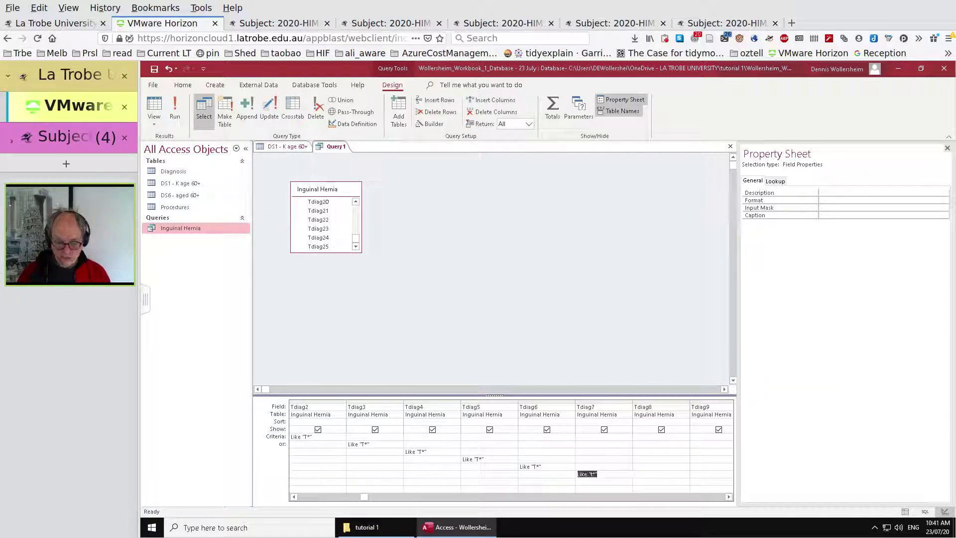
text(t*)
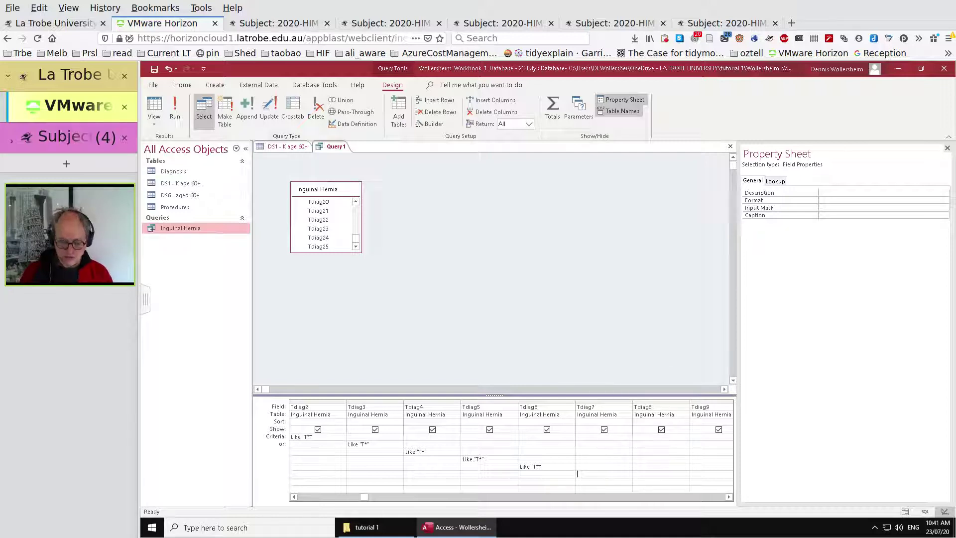
text(T*)
key(Tab)
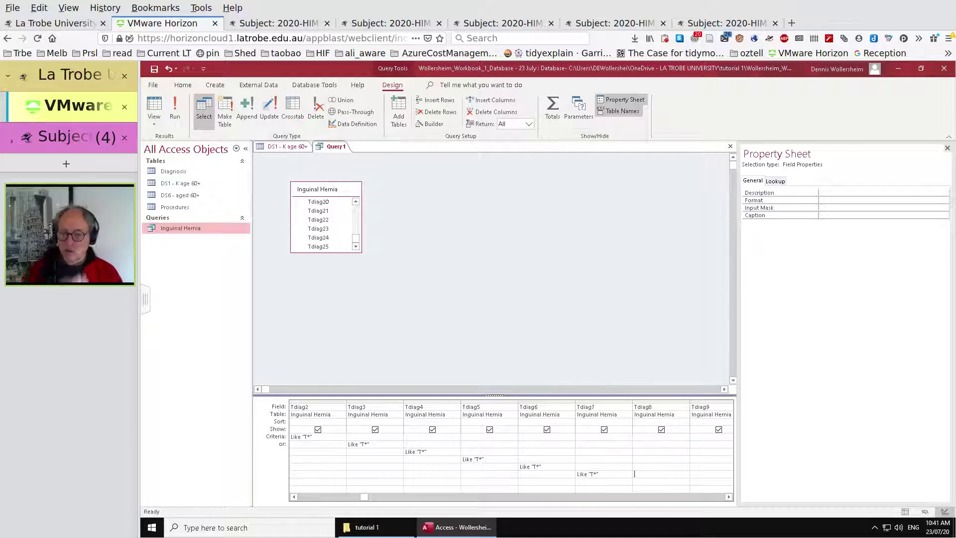
Step: Add the criterion T* for Tdiag8 and Tdiag9 on the next two separate "or" rows, and run the query
key(Tab)
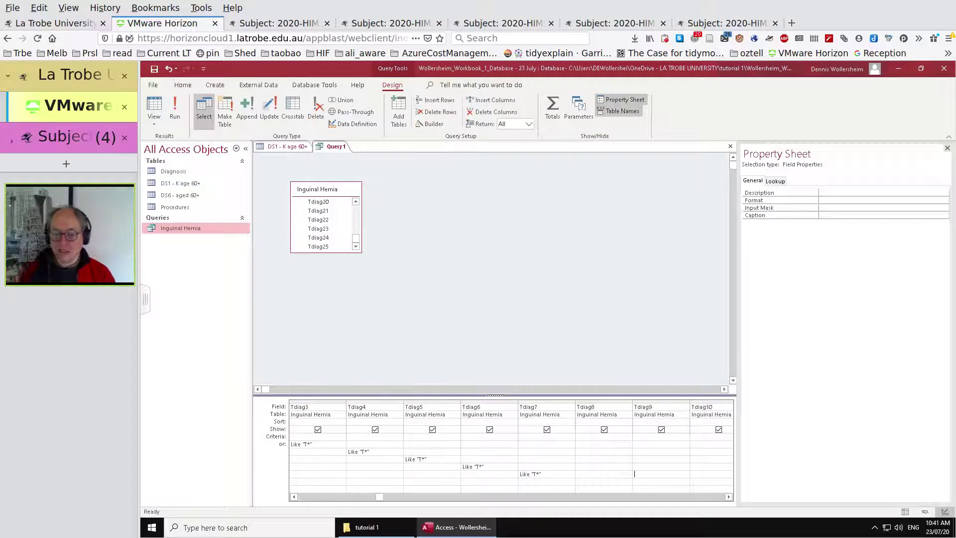
key(Left)
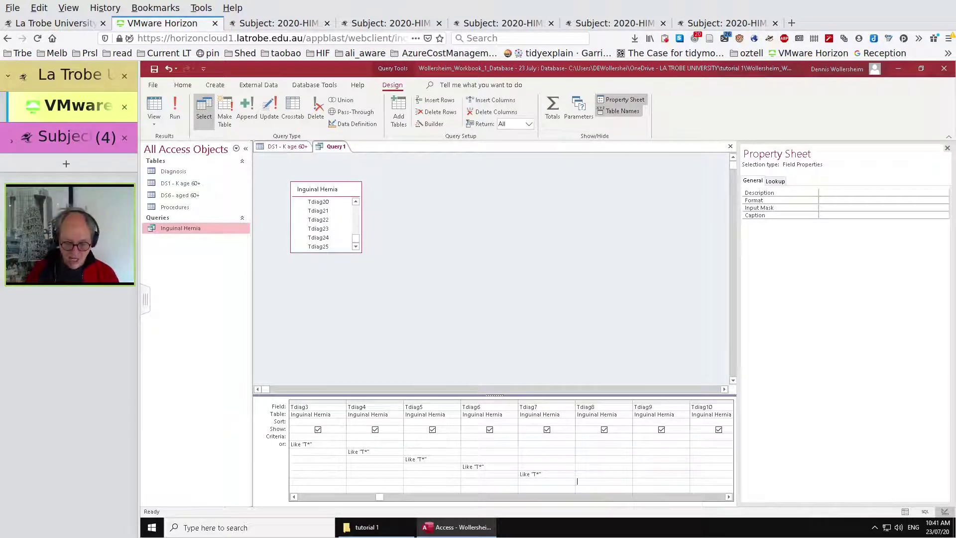
text(T*)
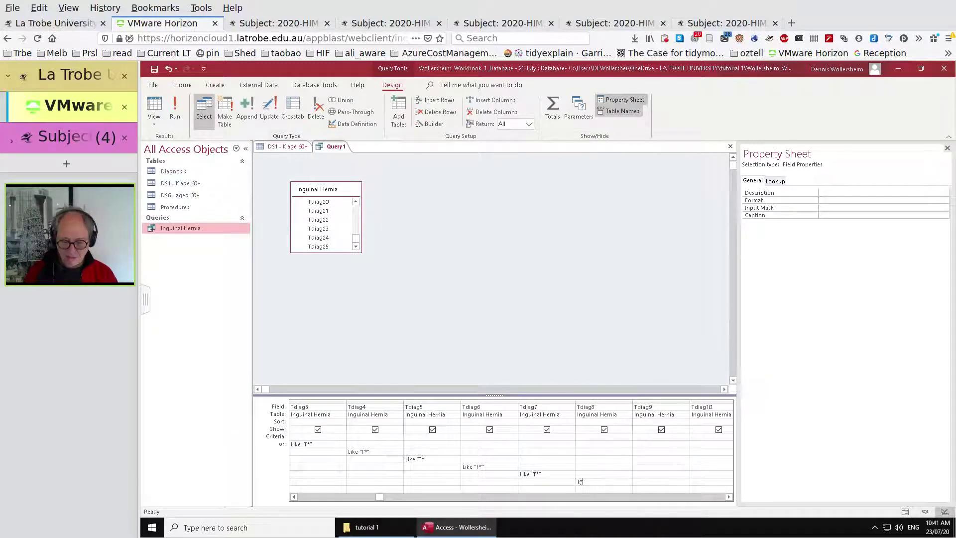
key(Tab)
text(T*)
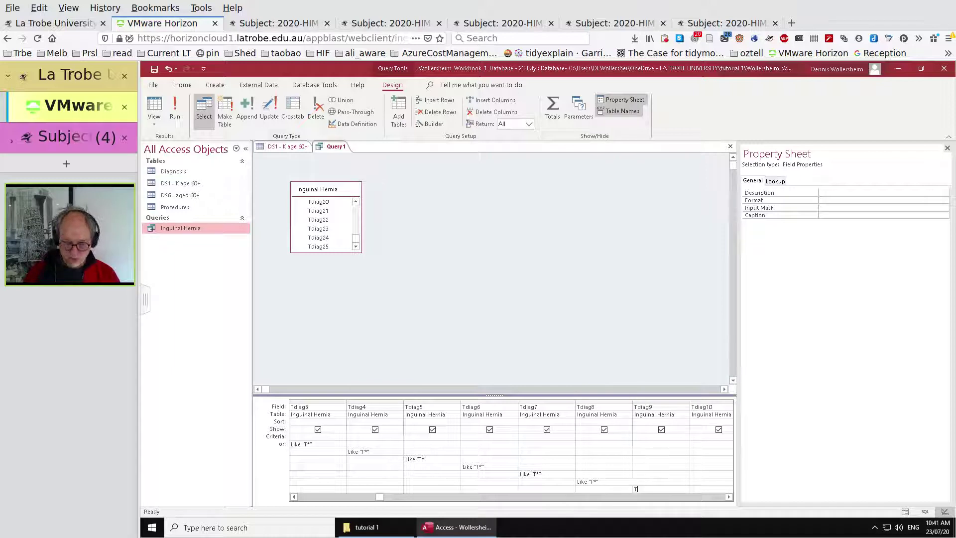
key(Tab)
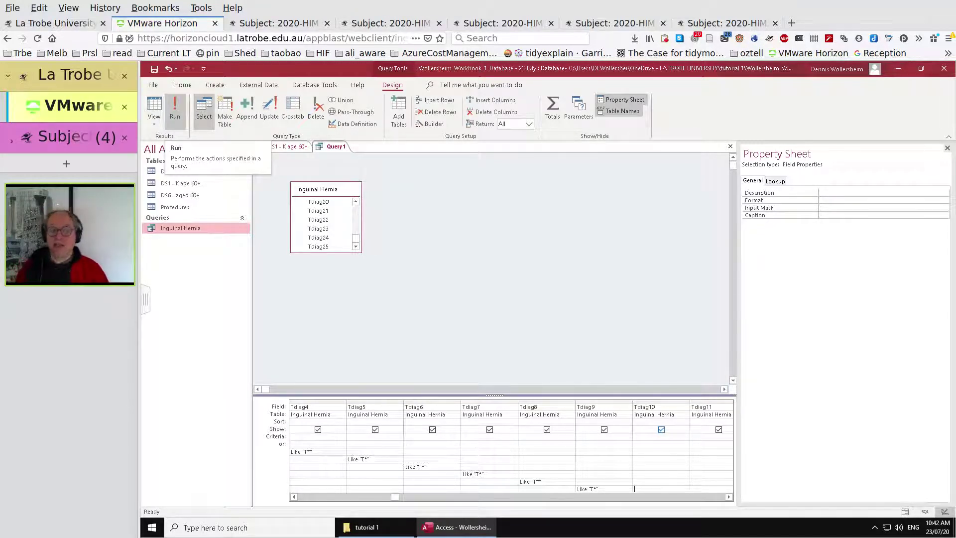
click(176, 107)
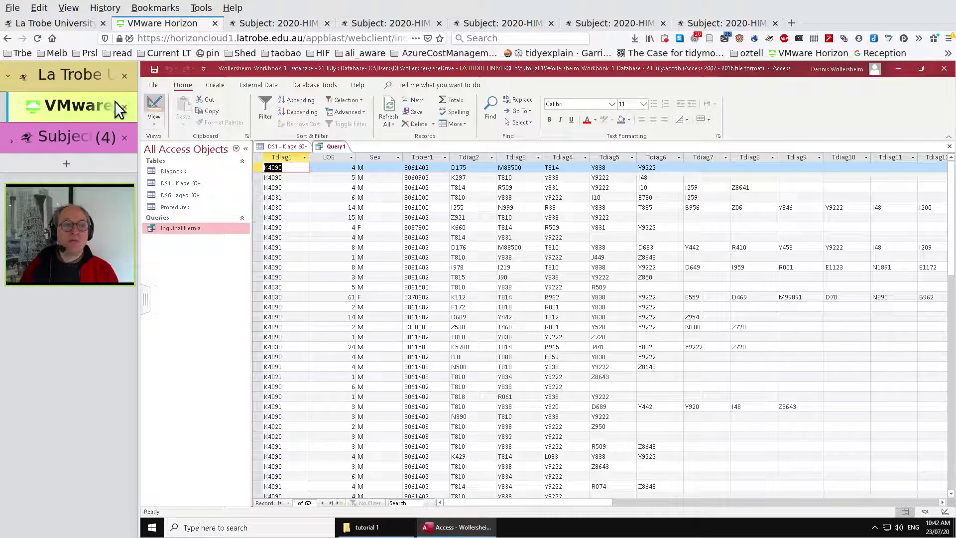
Step: Save the query as "Inguinal Hernia with Complications"
click(154, 69)
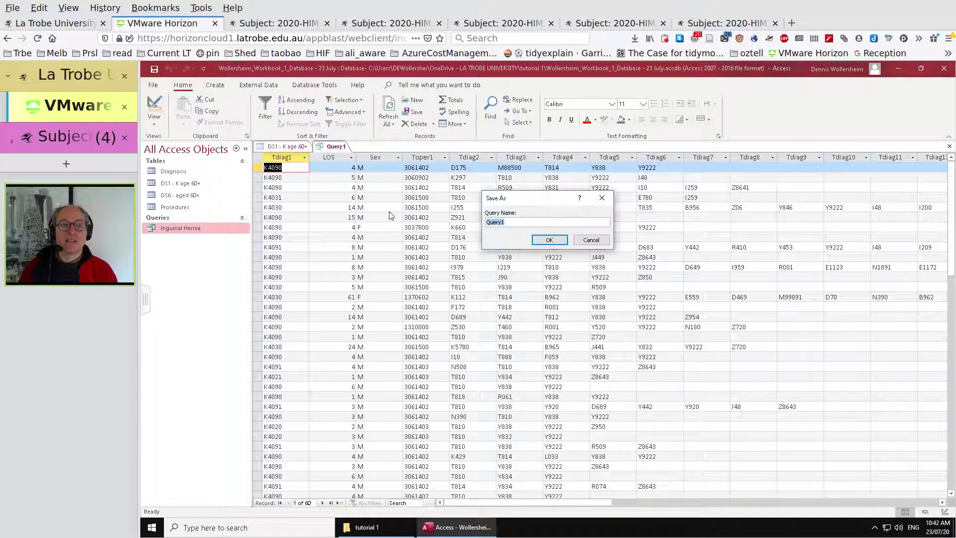
text(I)
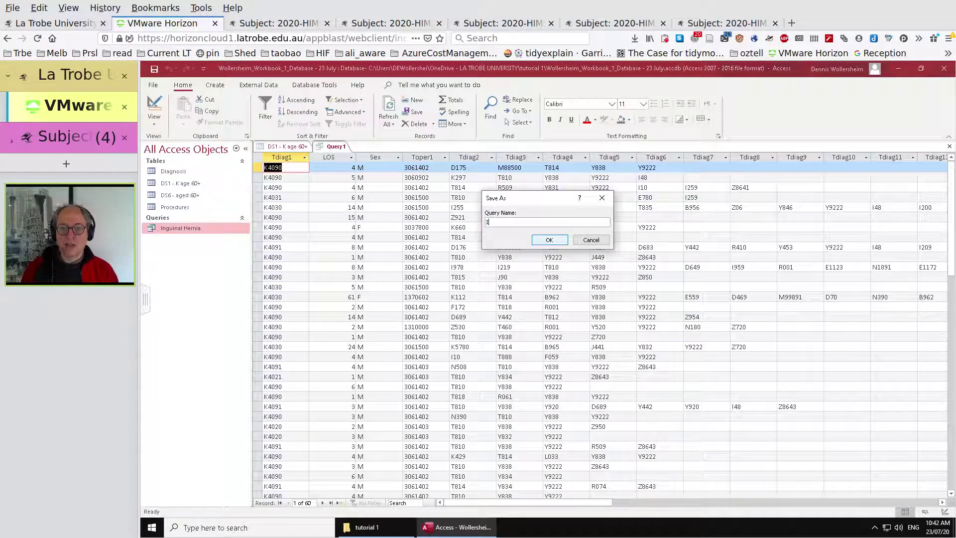
text(nguinal Hernia with)
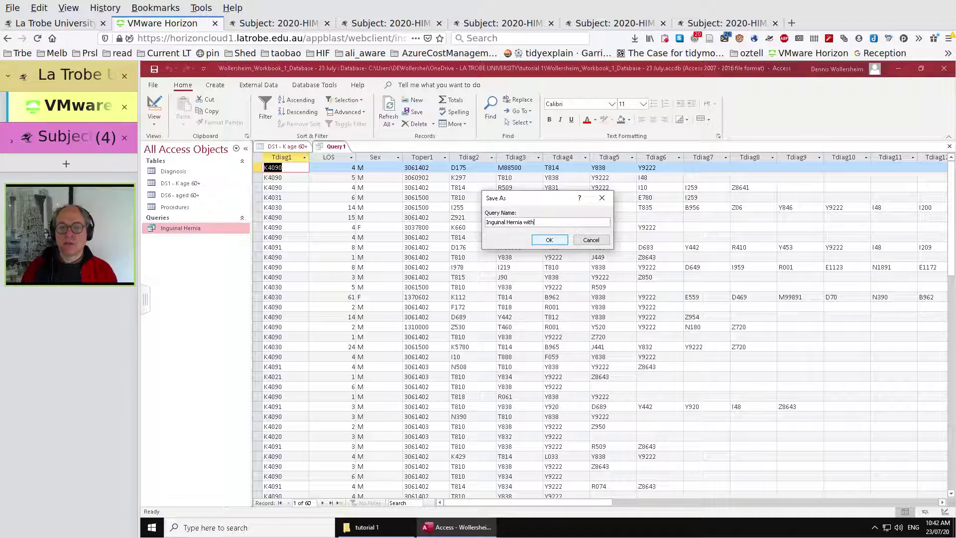
text( Complications)
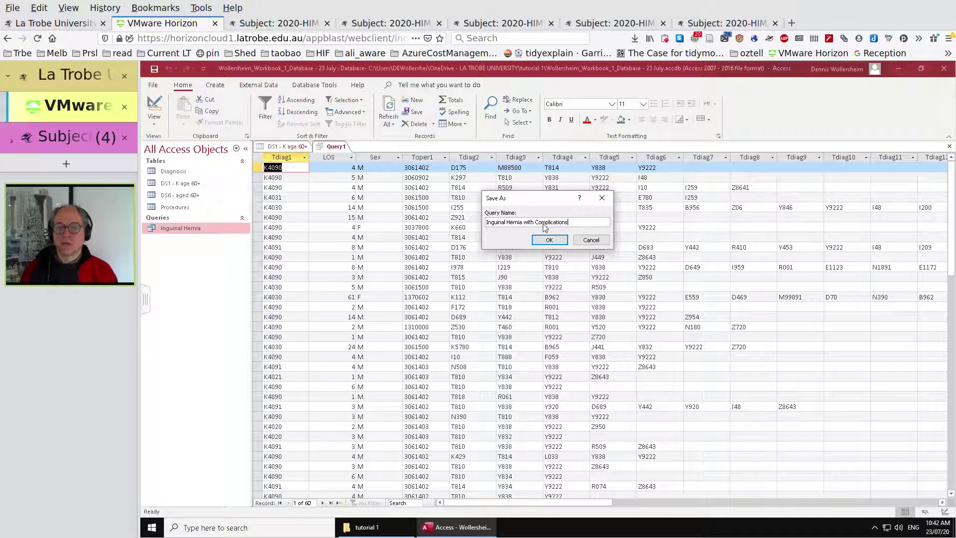
click(547, 240)
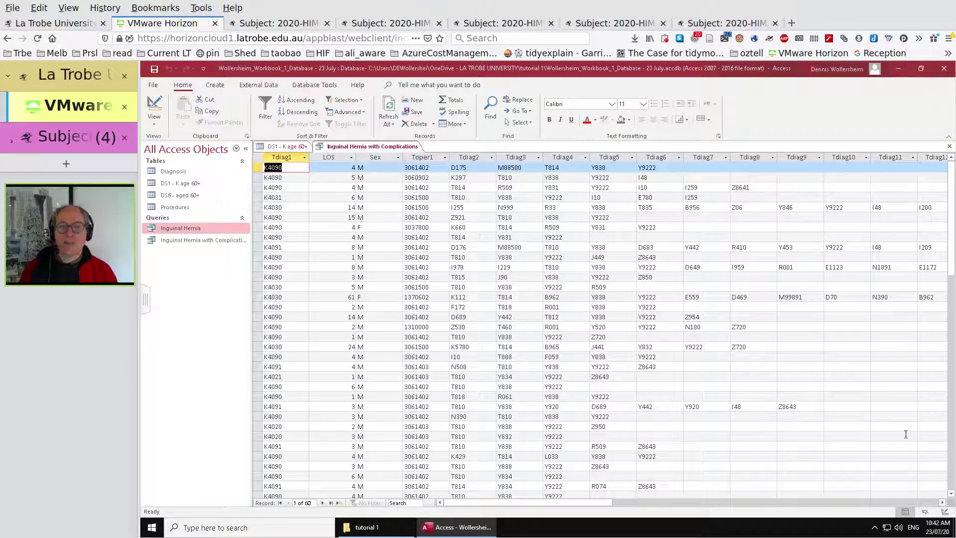